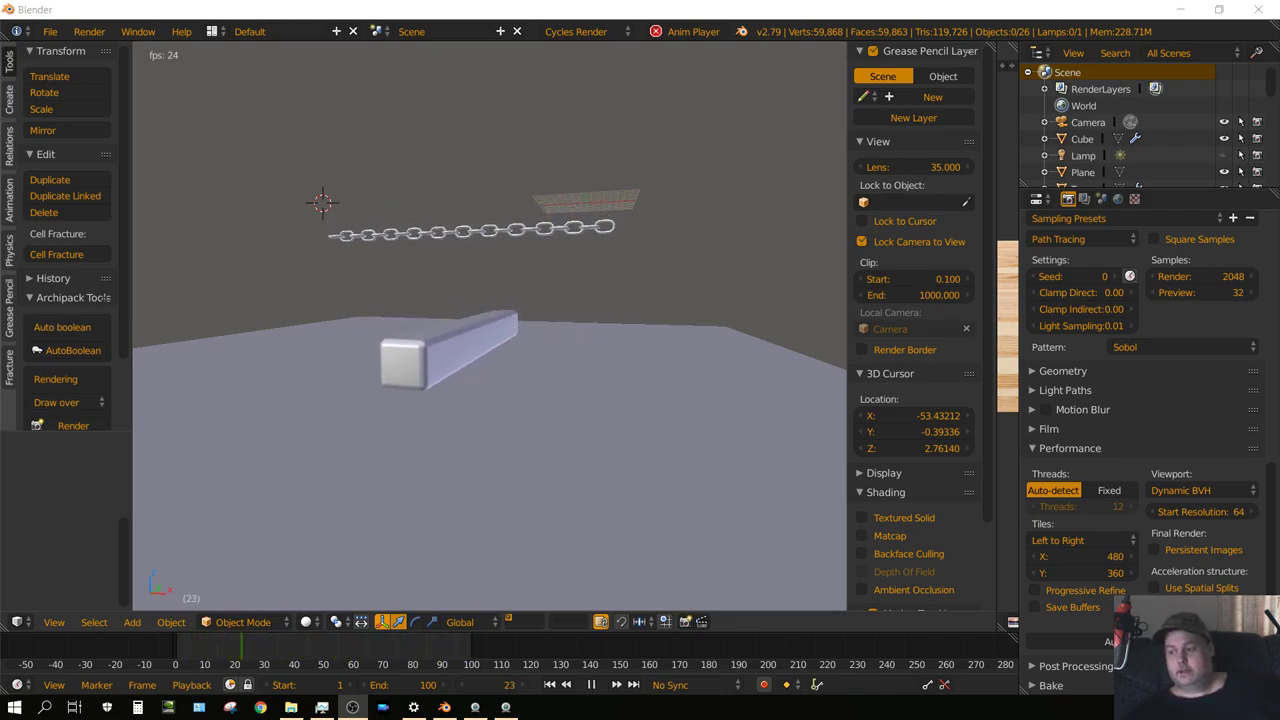
Preview the scene in Rendered shading with playback paused, seen through the camera
left_click(307, 622)
left_click(337, 512)
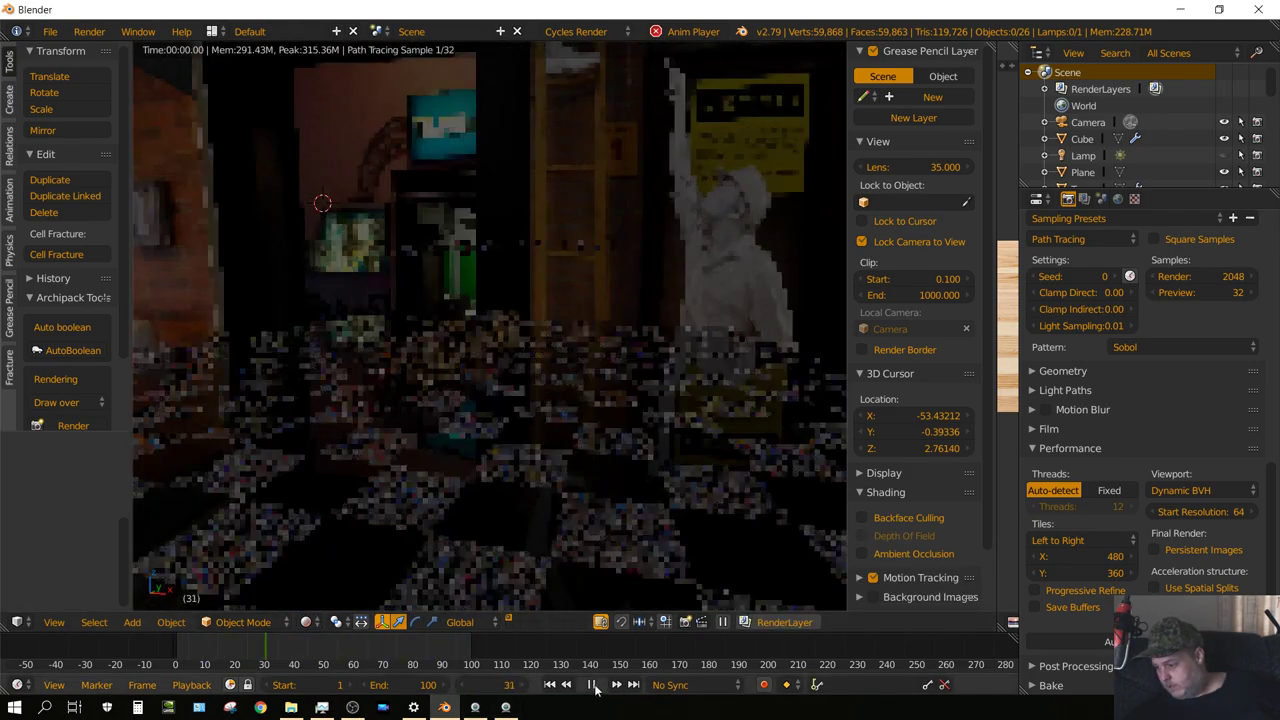
left_click(592, 684)
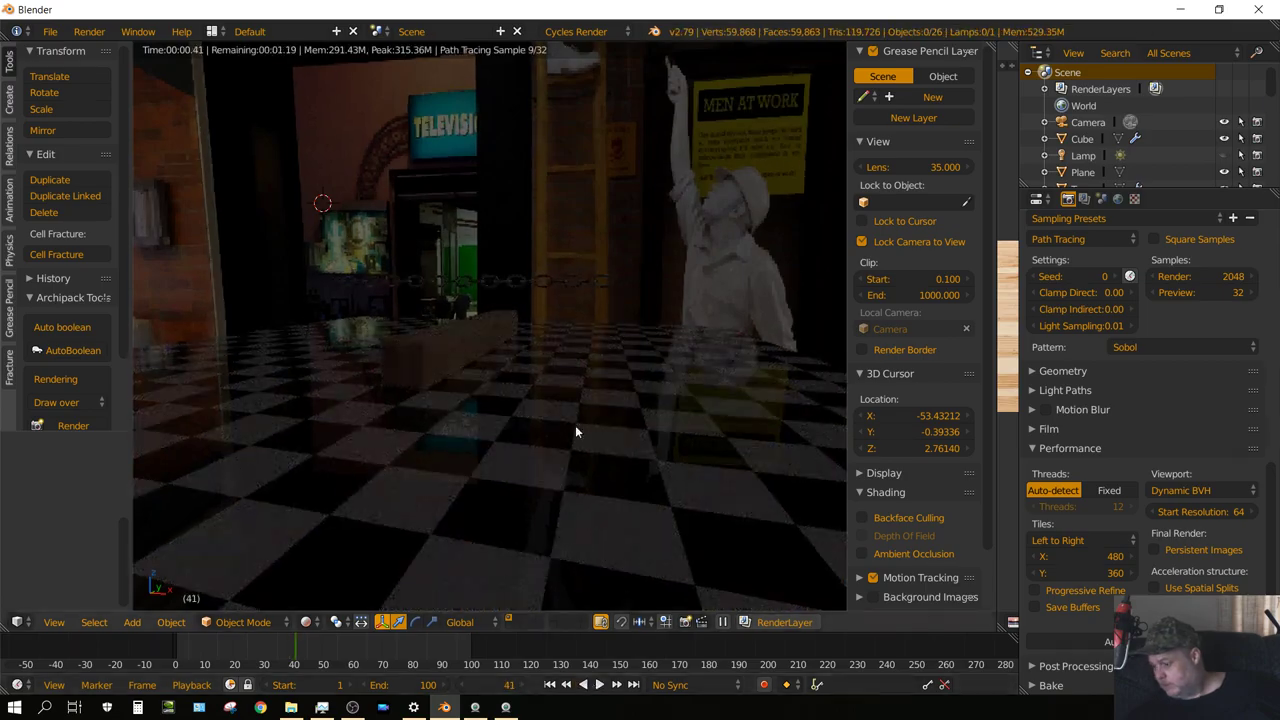
key("KP_0")
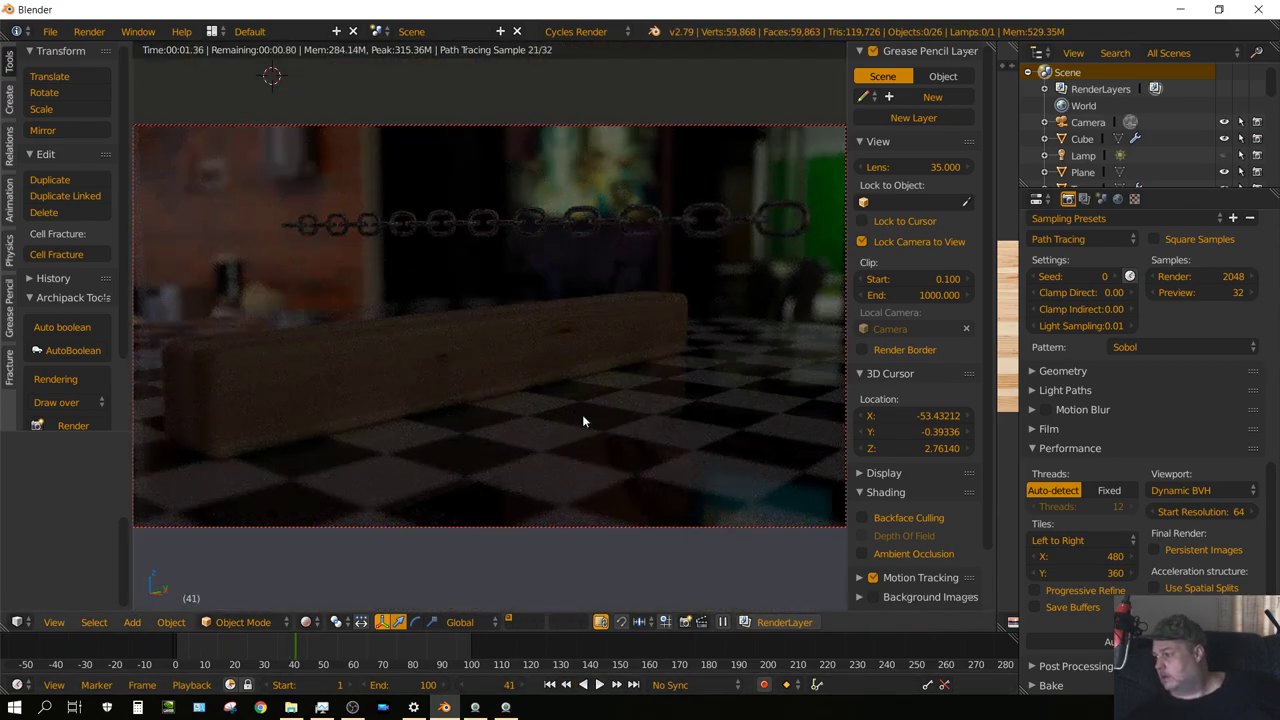
Re-enable the Lamp in the Outliner and jump to end frame 100
left_click(1224, 156)
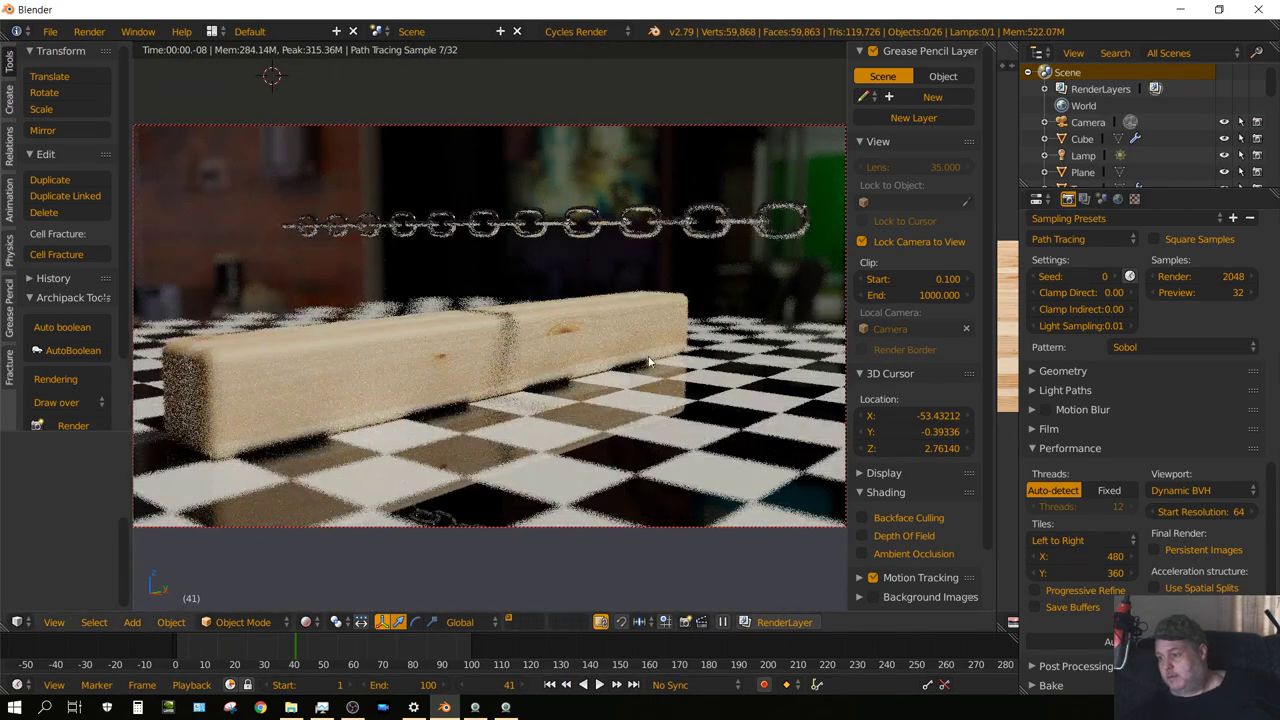
left_click(617, 685)
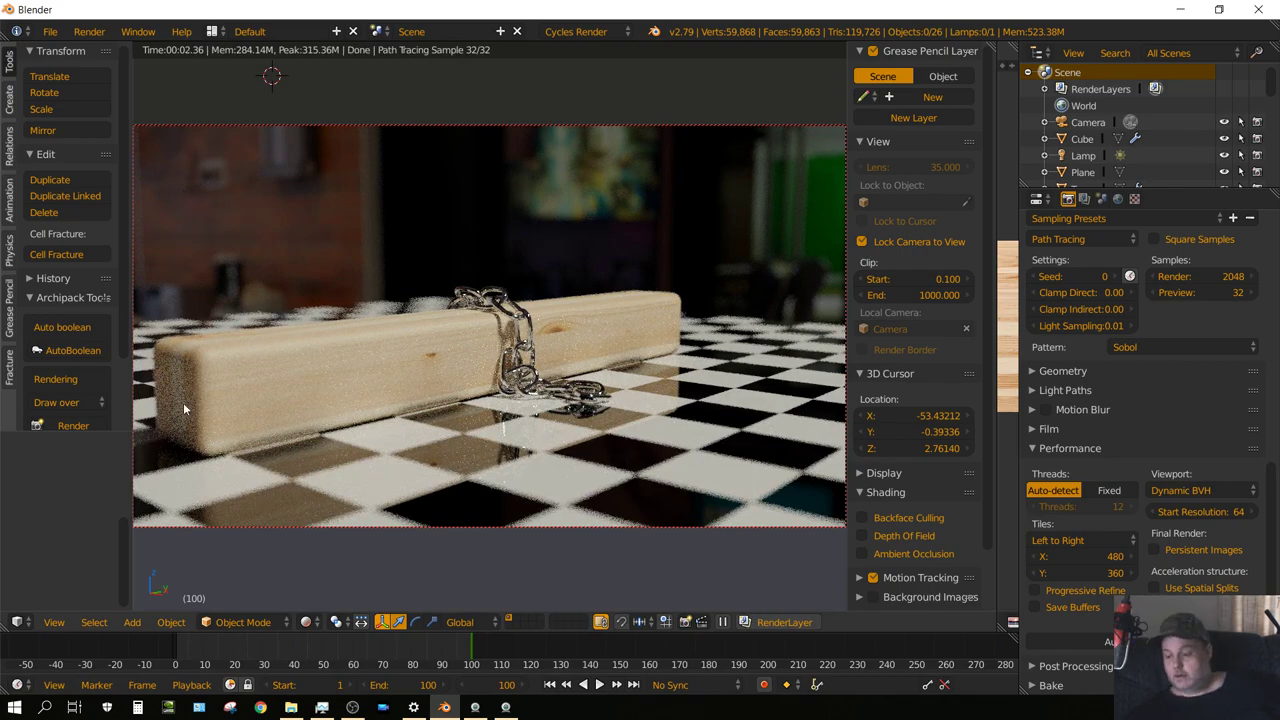
left_click(48, 33)
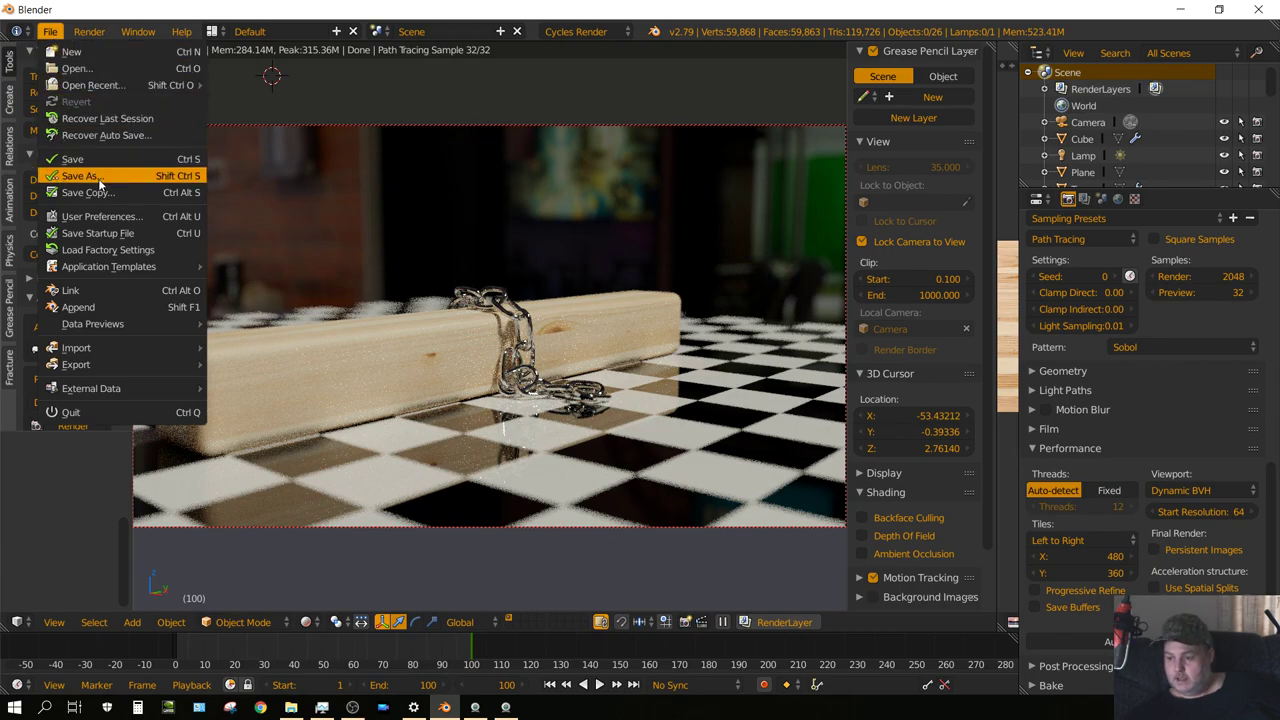
Reload the start-up file through File > New, discarding the chain scene
left_click(70, 53)
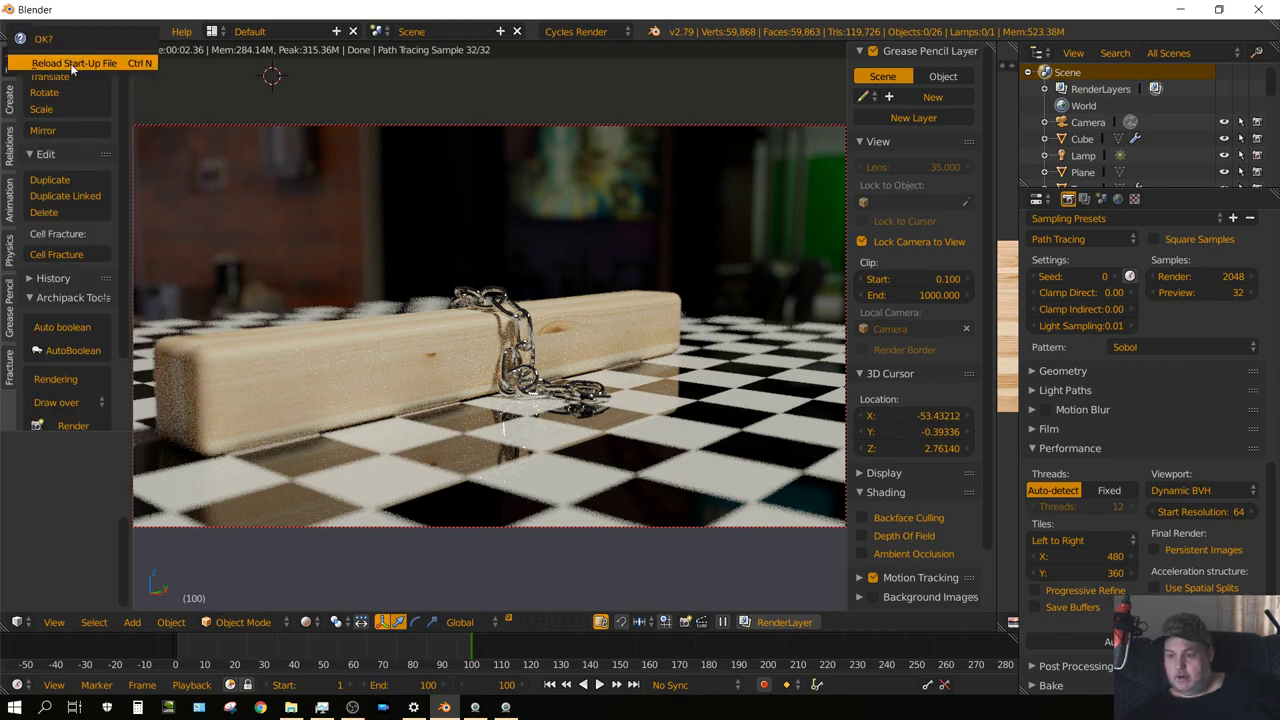
left_click(70, 63)
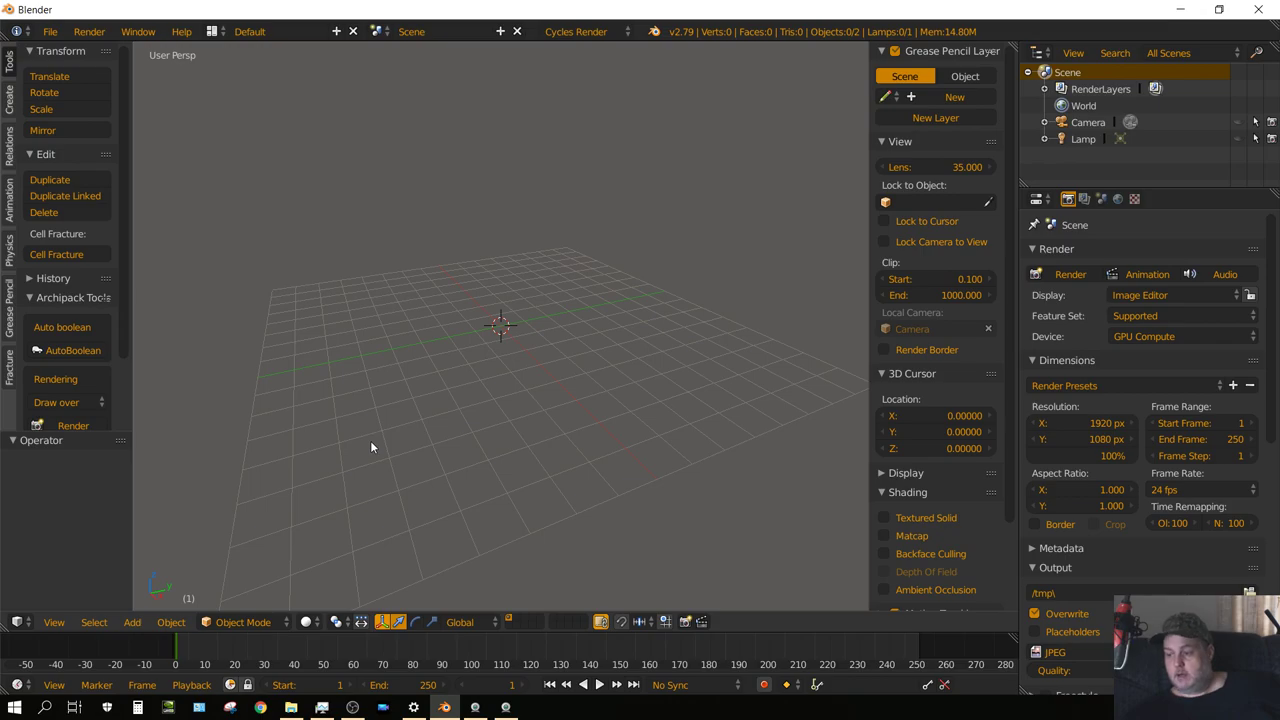
Switch to Front Ortho view and add a Torus mesh at the world origin
key("KP_1")
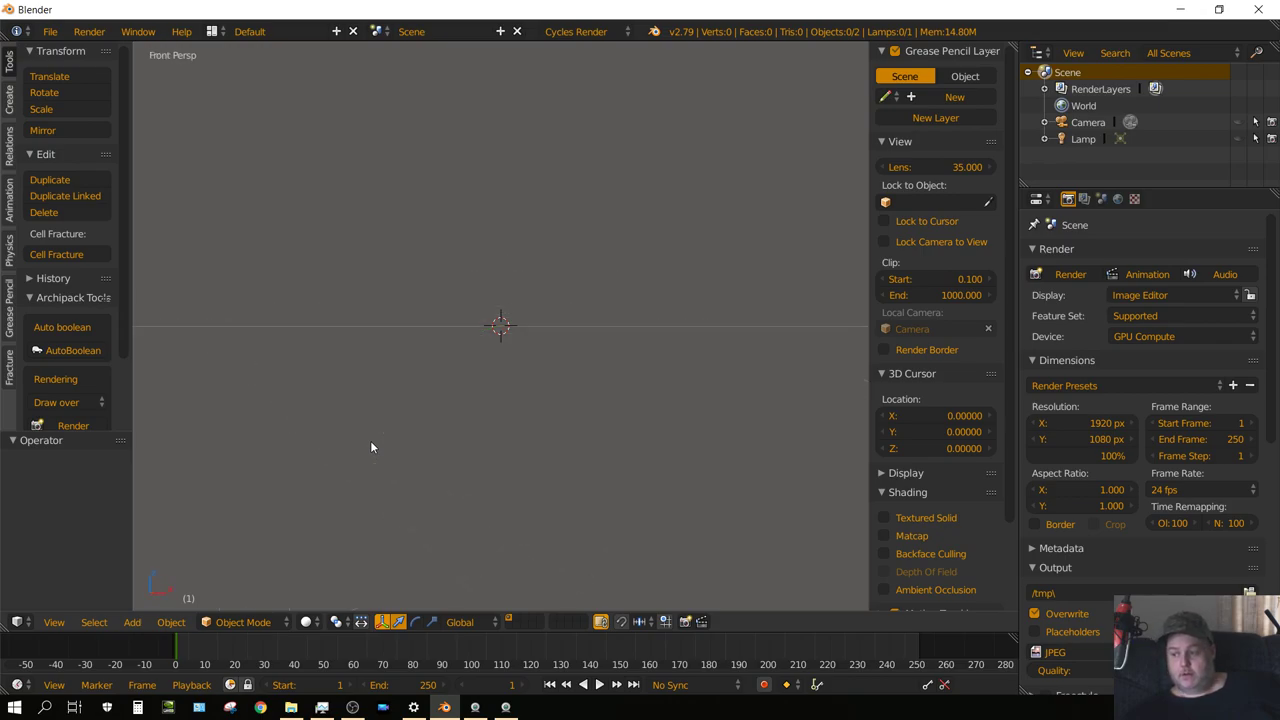
key("KP_5")
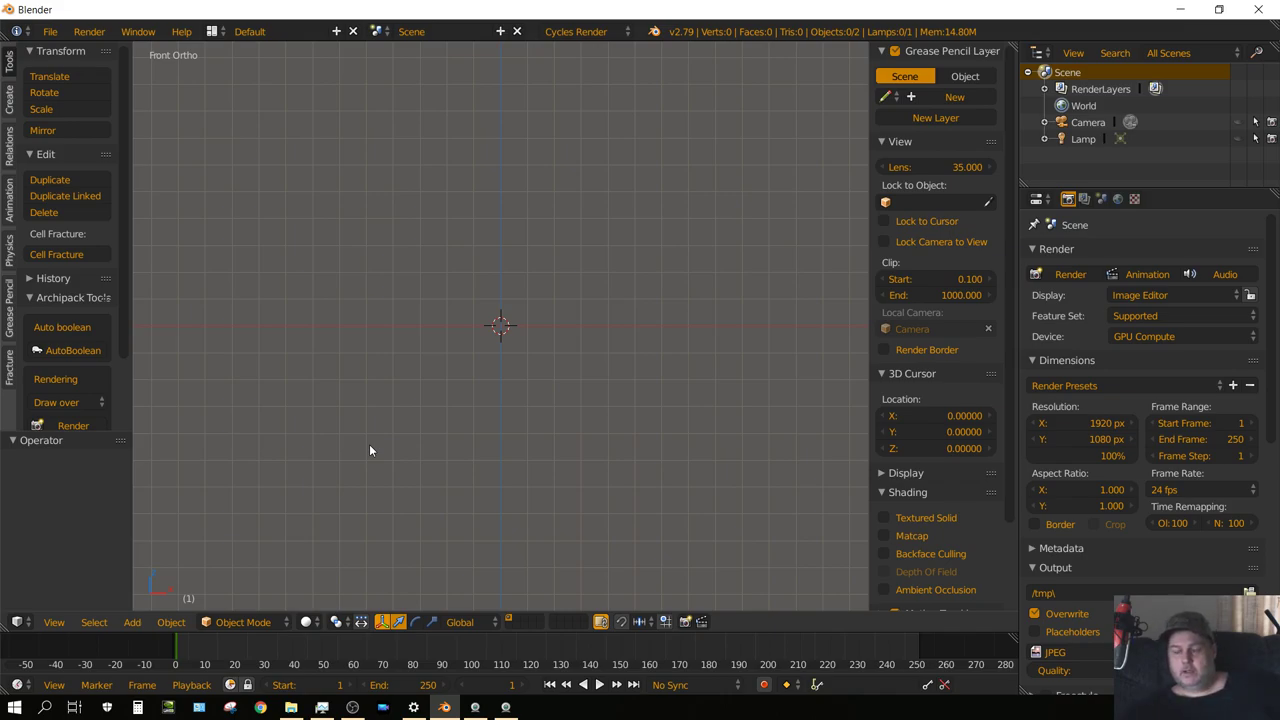
left_click(132, 622)
mouse_move(152, 602)
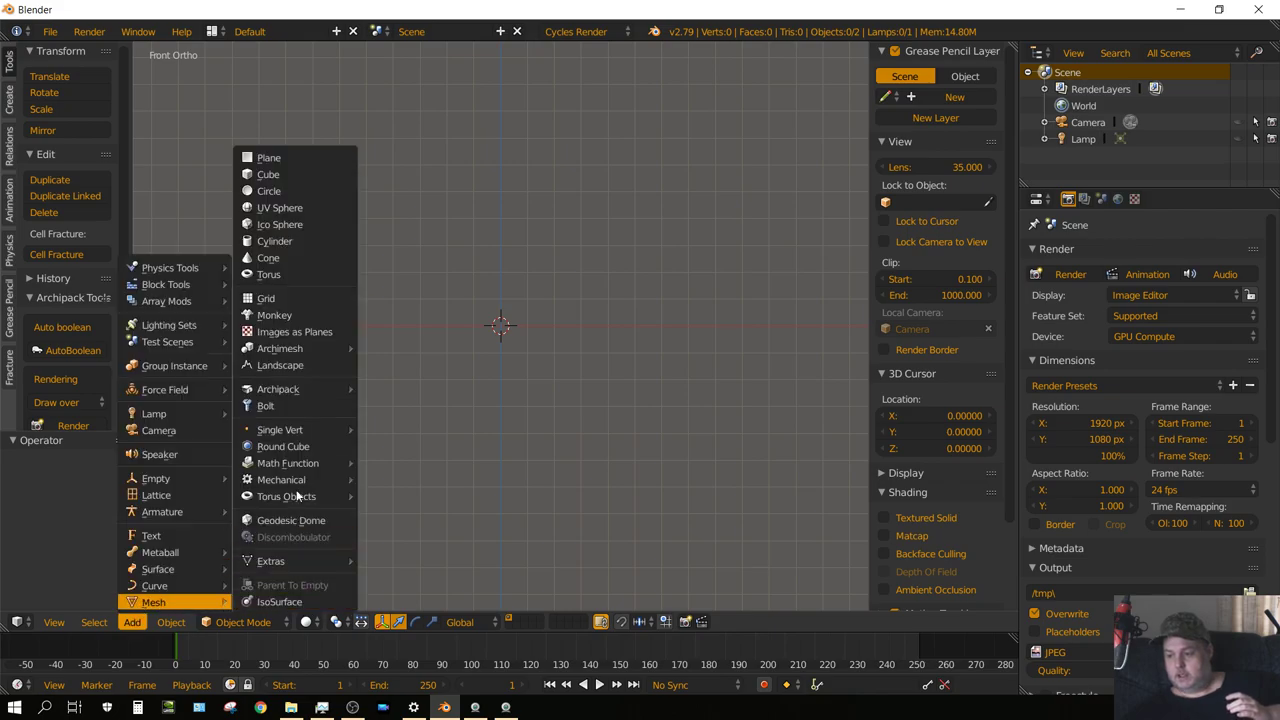
left_click(282, 274)
middle_click_drag(500, 377, 506, 524)
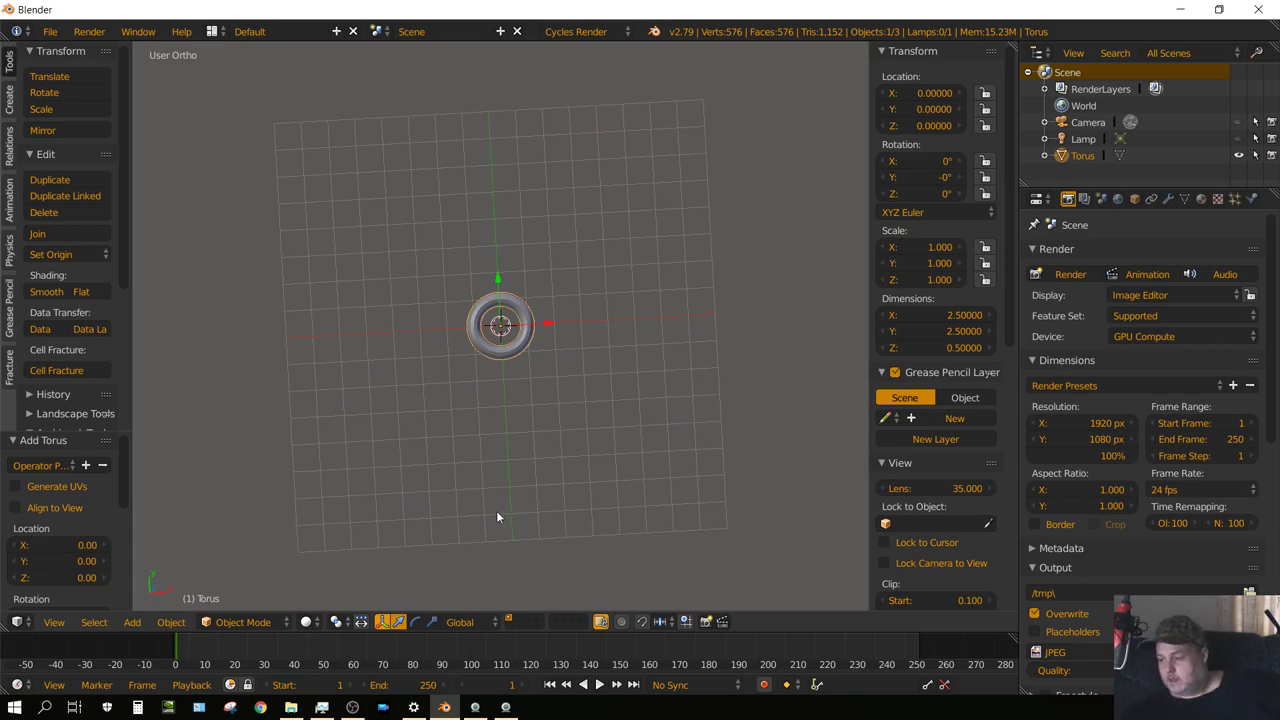
From top view, lower the torus's Major Segments from 48 to 14 in the redo panel
key("KP_7")
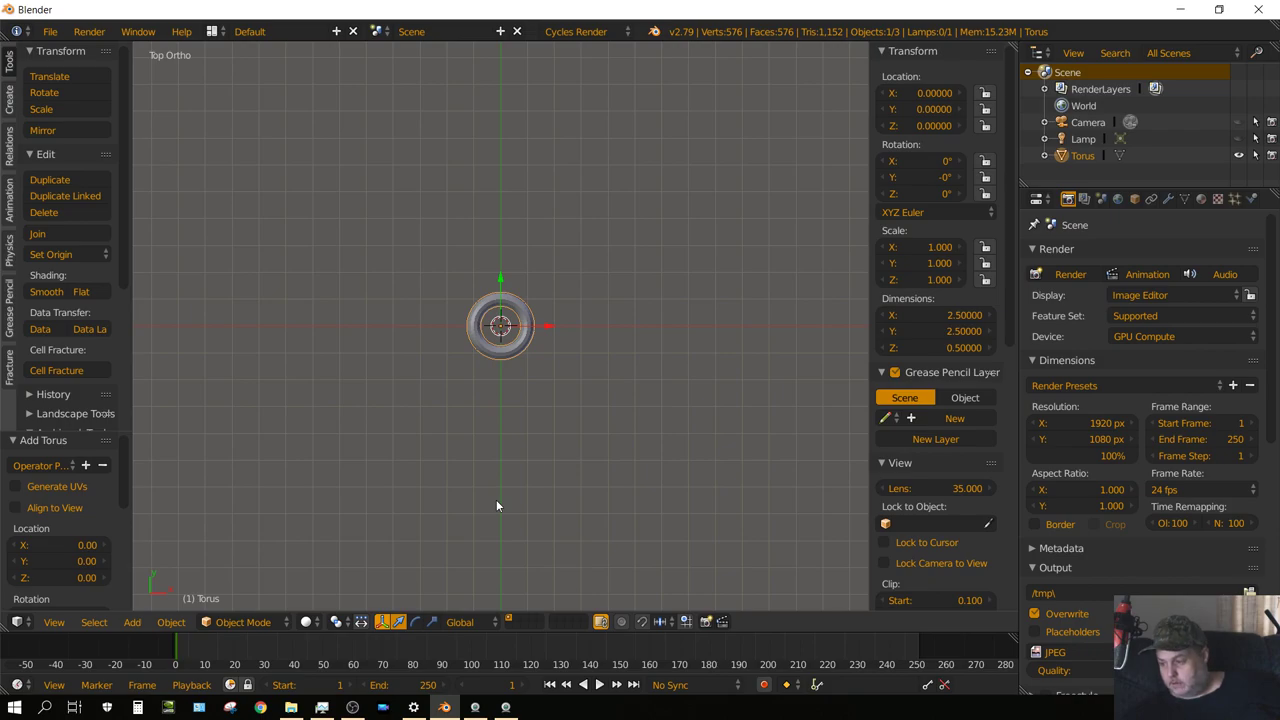
scroll(501, 490, "up", 7)
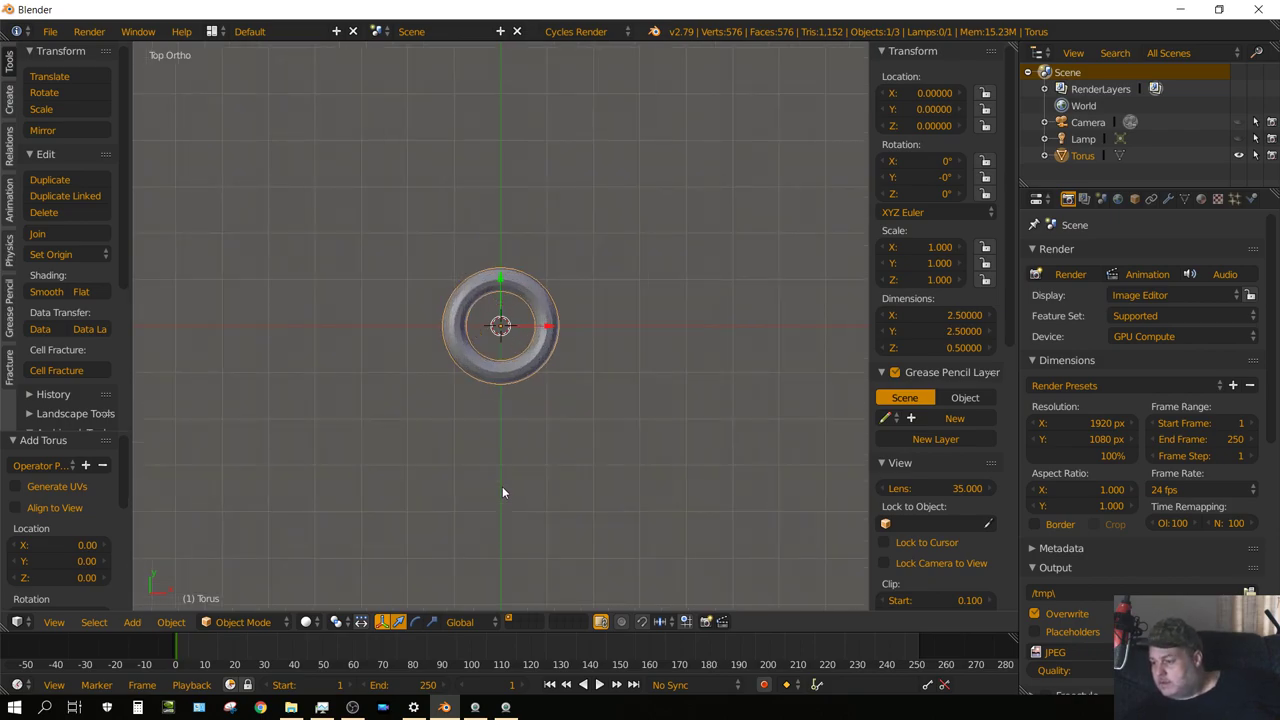
scroll(502, 493, "up", 1)
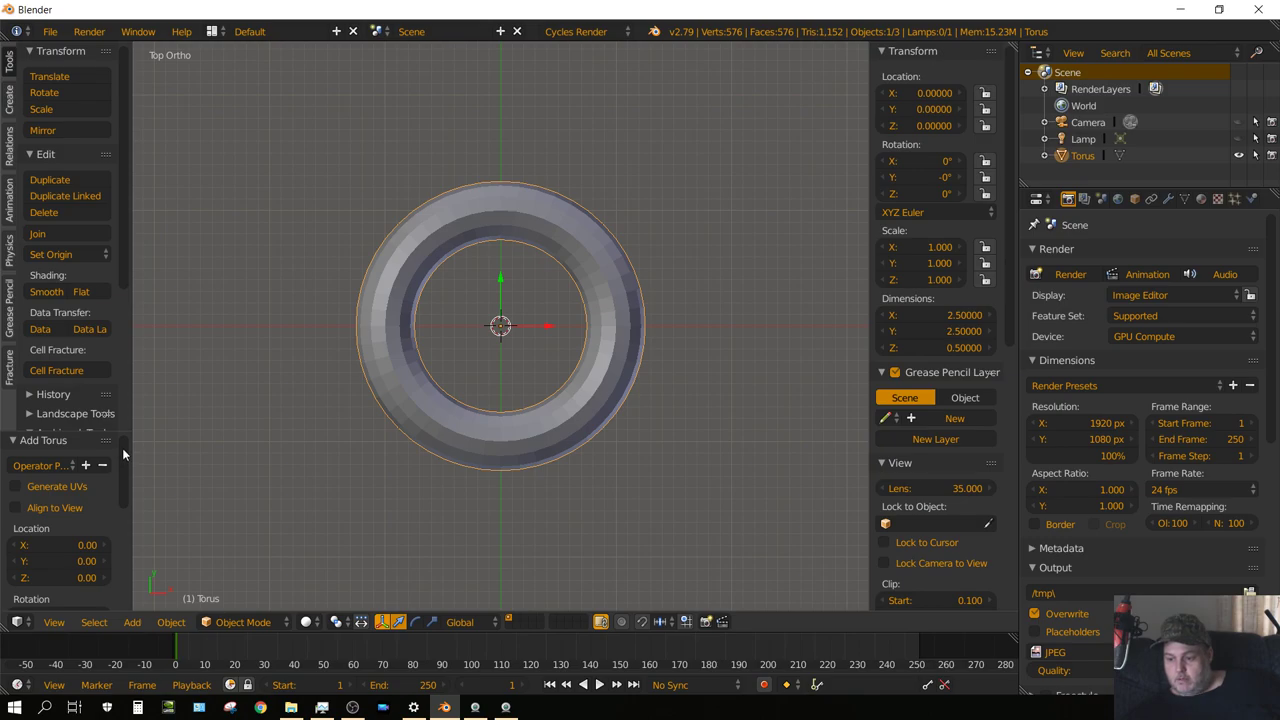
left_click_drag(123, 448, 111, 531)
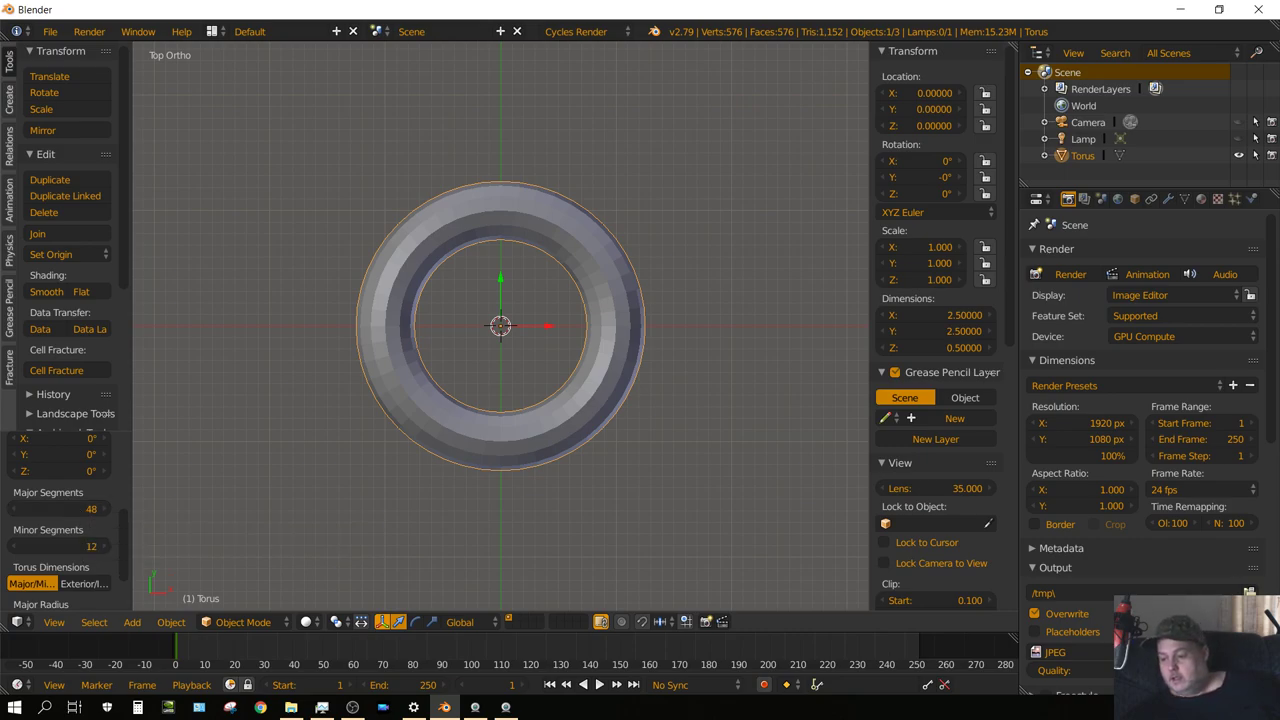
mouse_move(60, 509)
left_mouse_down()
mouse_move(12, 509)
mouse_move(60, 509)
left_mouse_up()
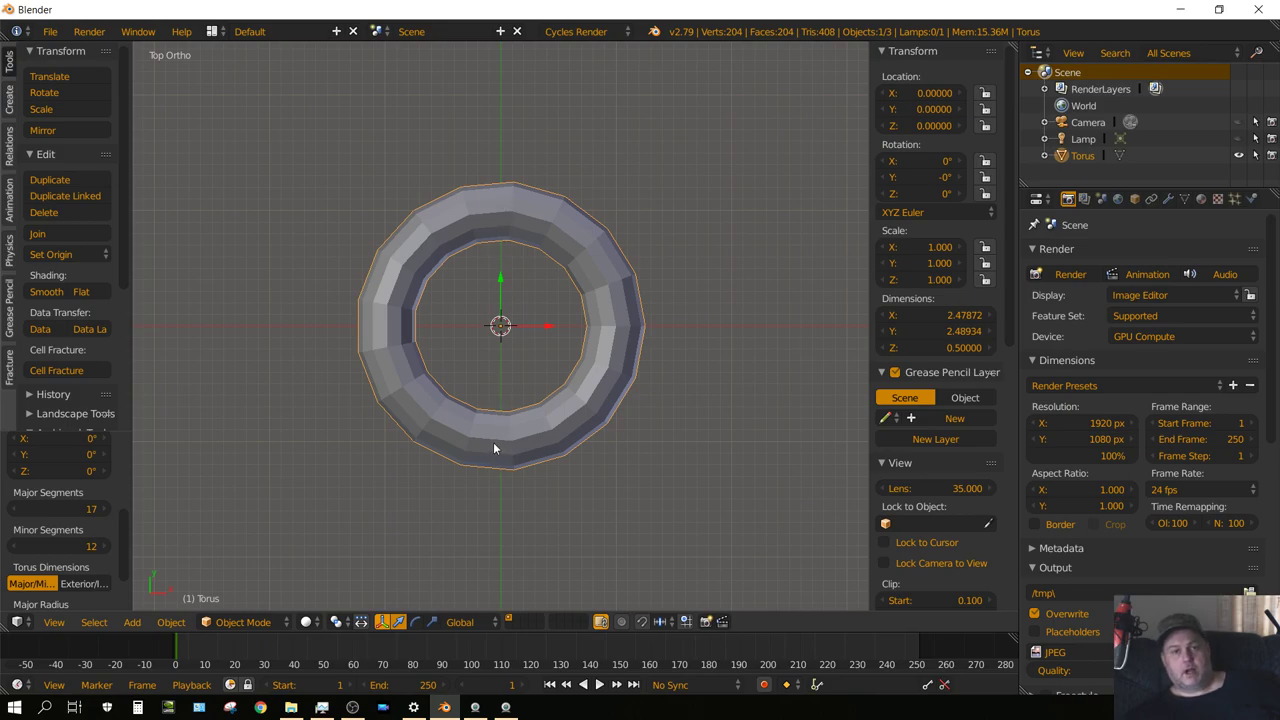
left_click(15, 510)
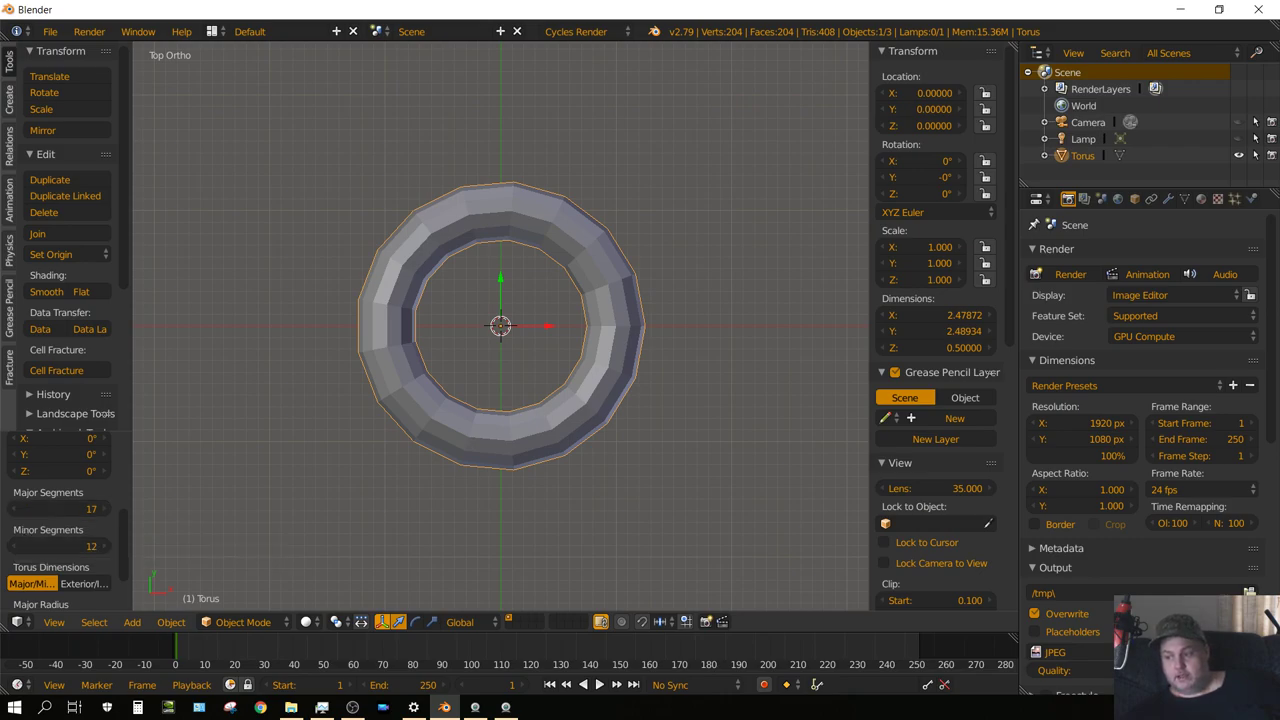
left_click(15, 510)
left_click(15, 510)
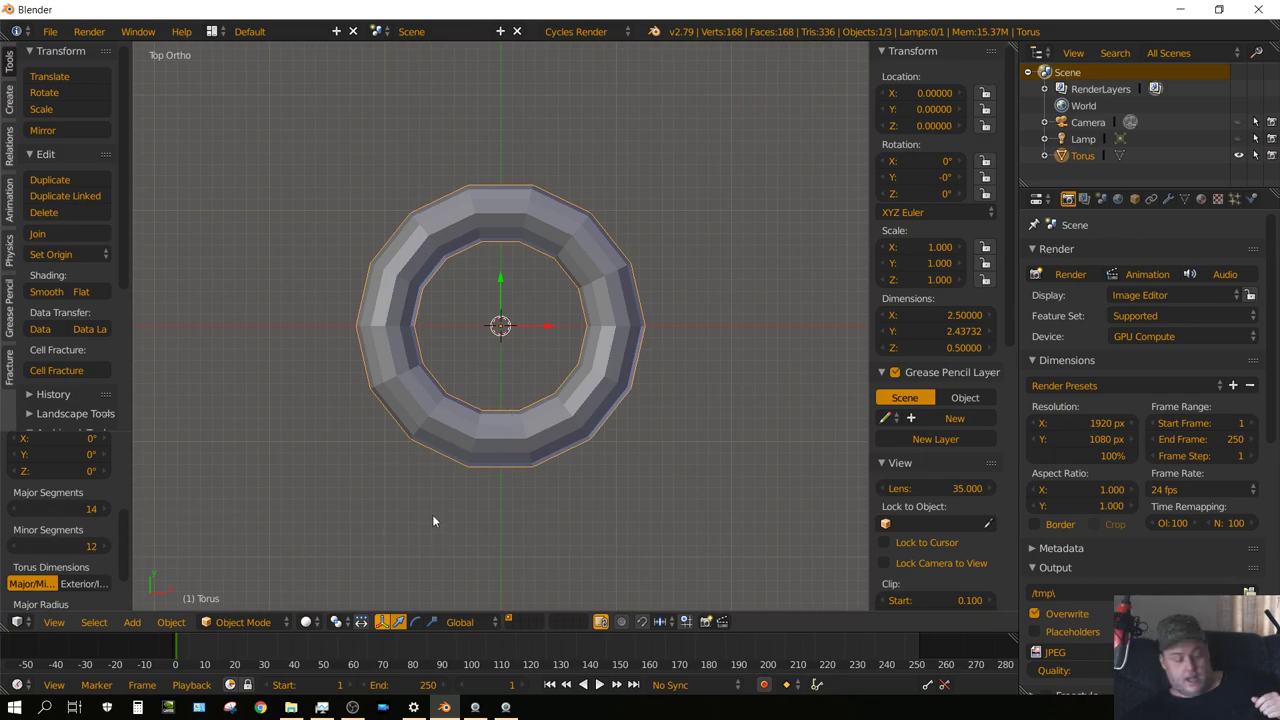
In Edit Mode, box-select the torus's right half and drag it outward along X
key("Tab")
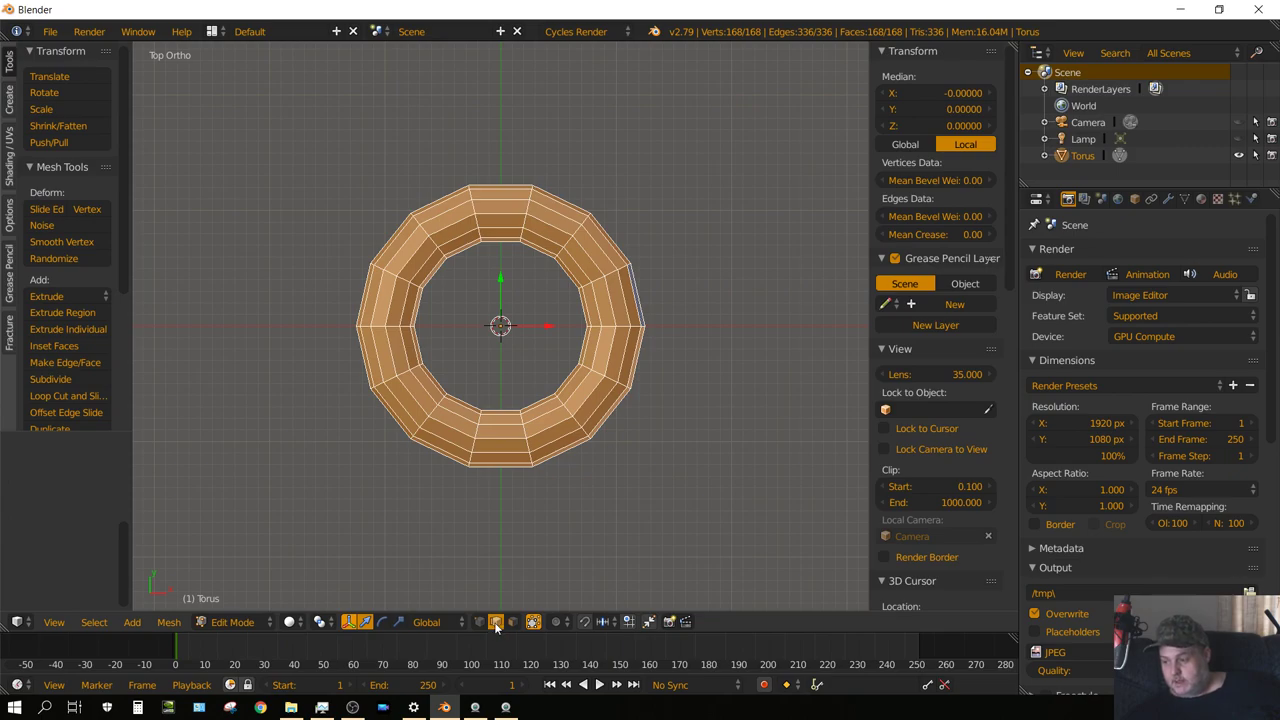
key("a")
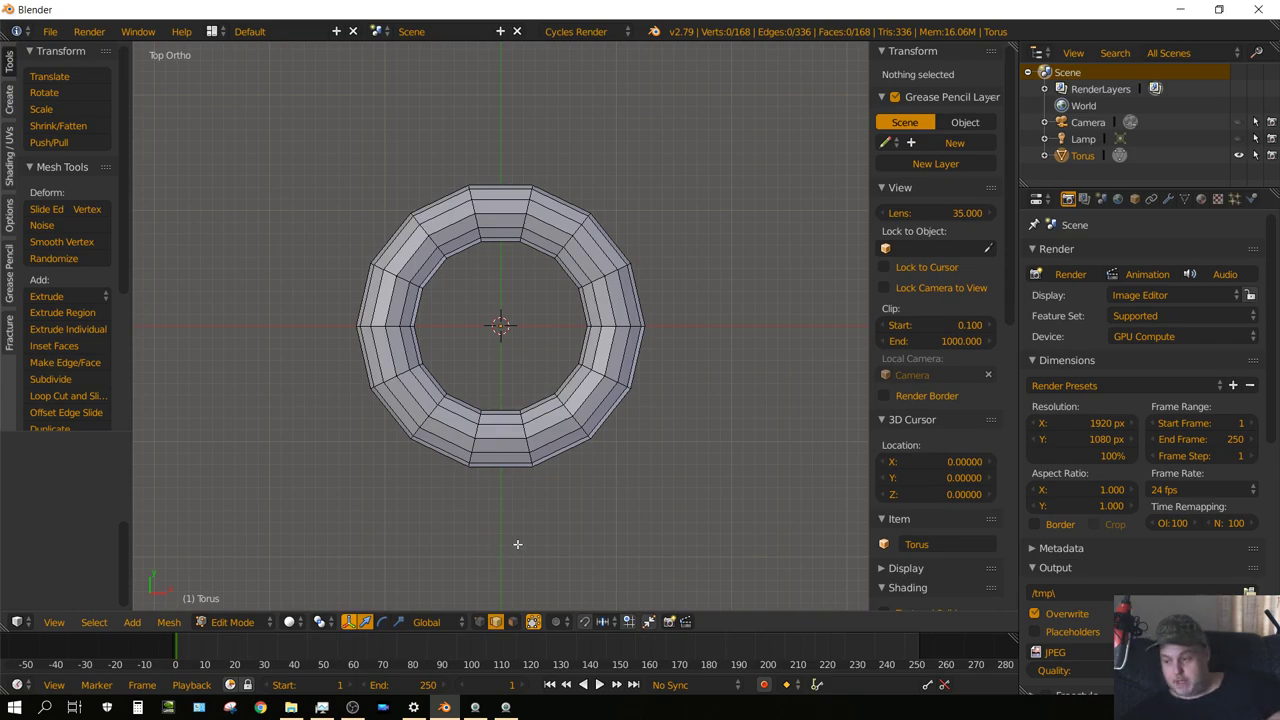
key("b")
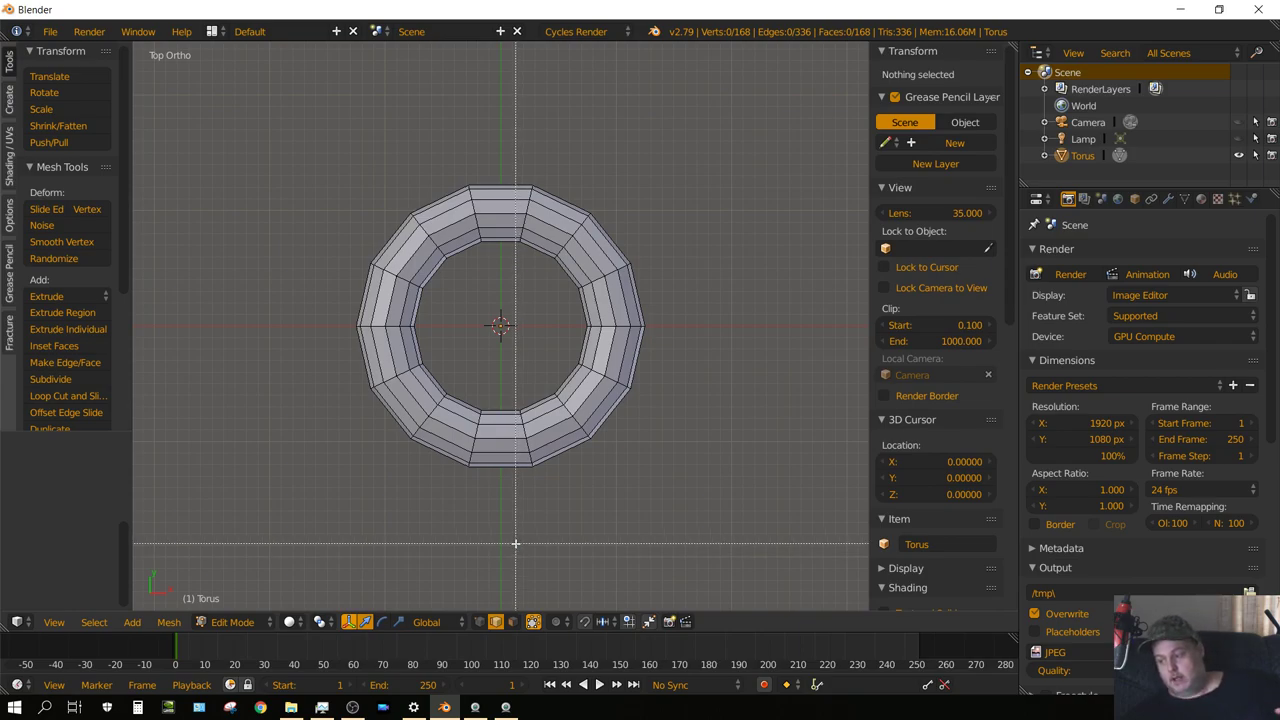
left_click_drag(504, 540, 660, 124)
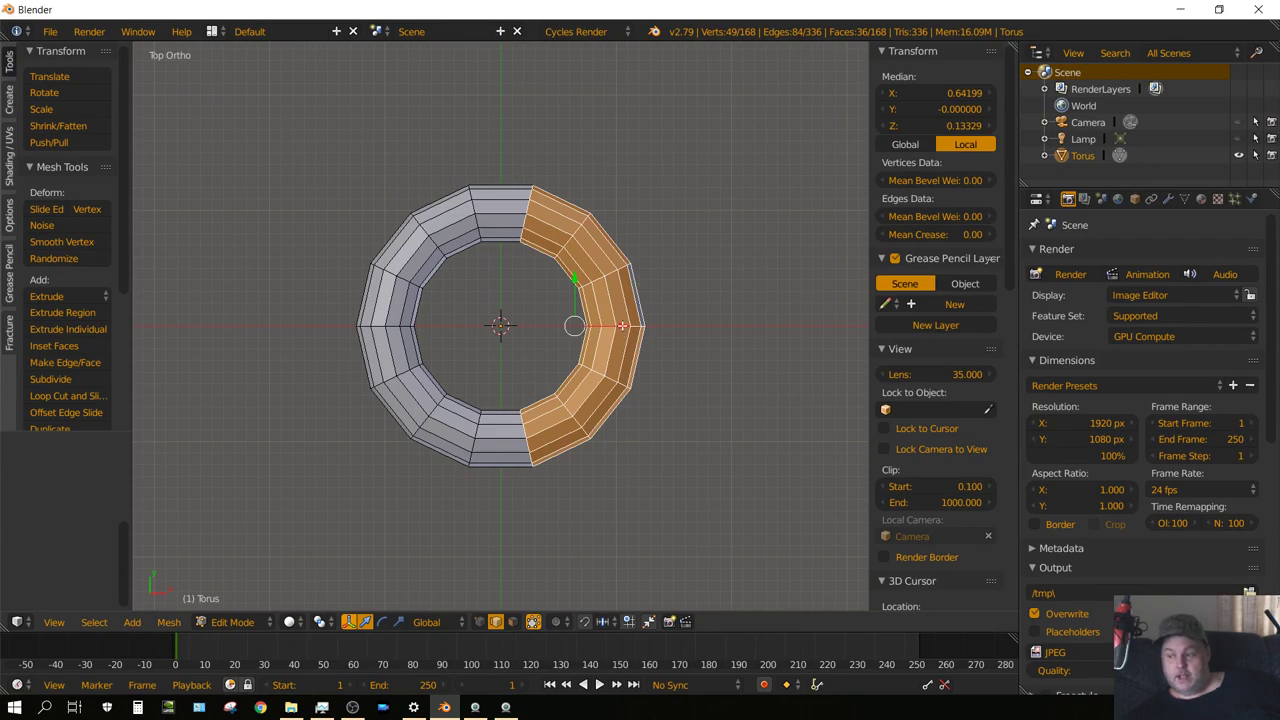
left_click_drag(622, 326, 704, 330)
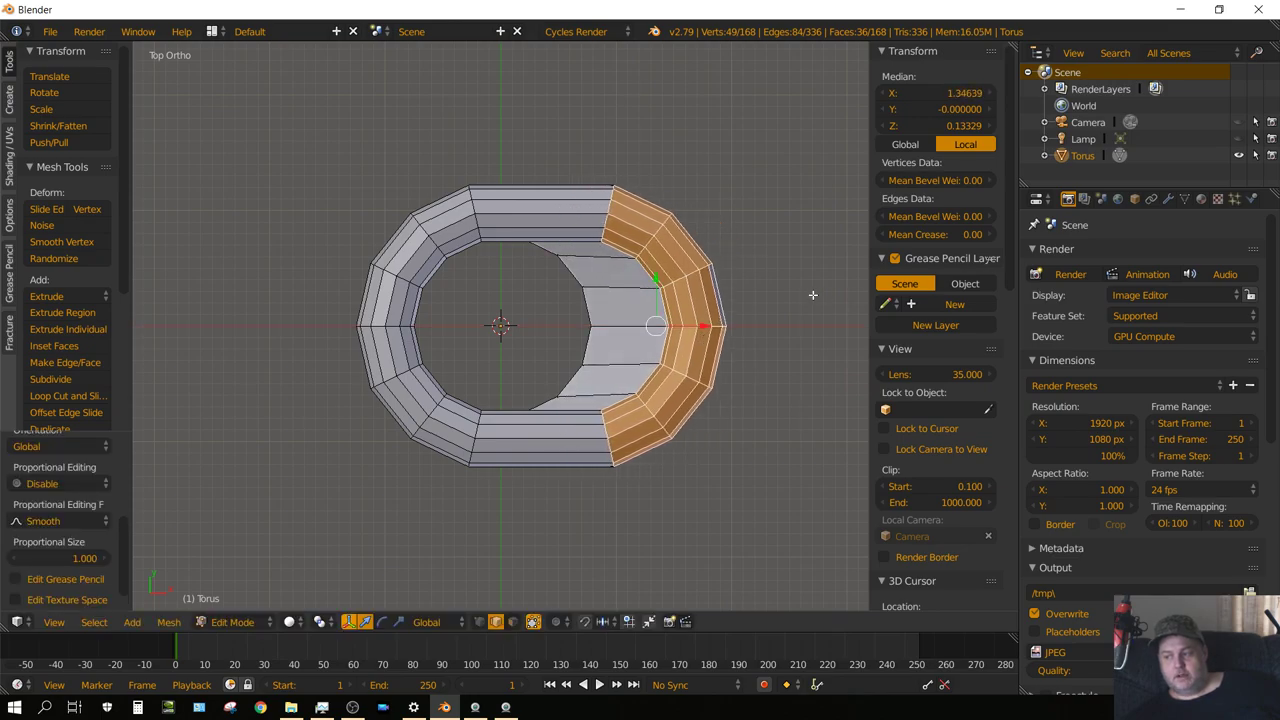
middle_click_drag(813, 295, 811, 337)
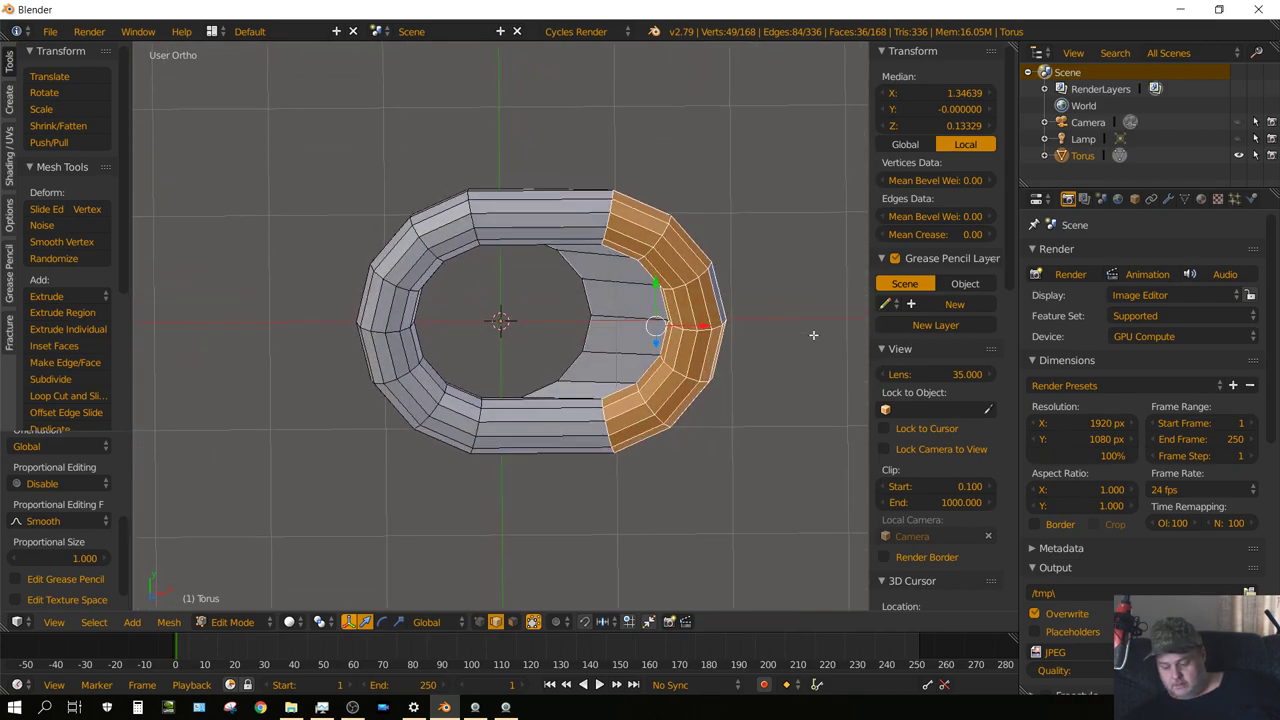
Undo the first stretch, reselect the right half and pull it along X to median 1.68
key("KP_7")
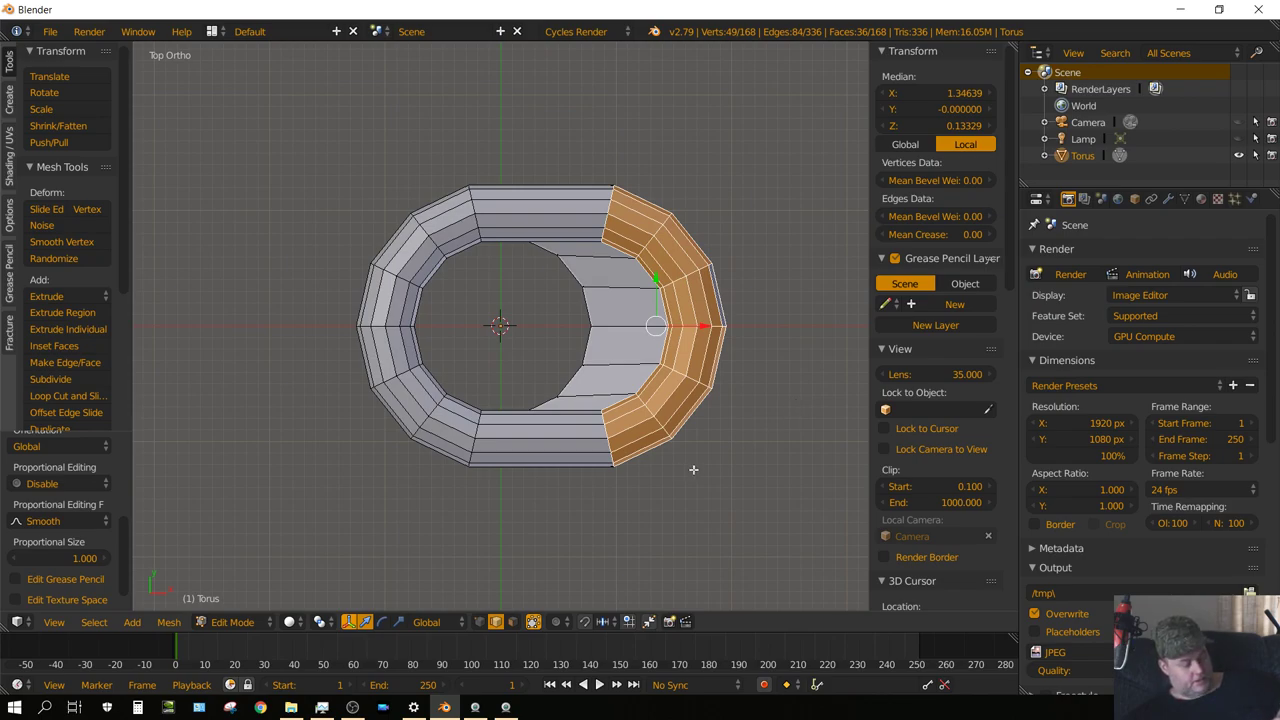
key("ctrl+z")
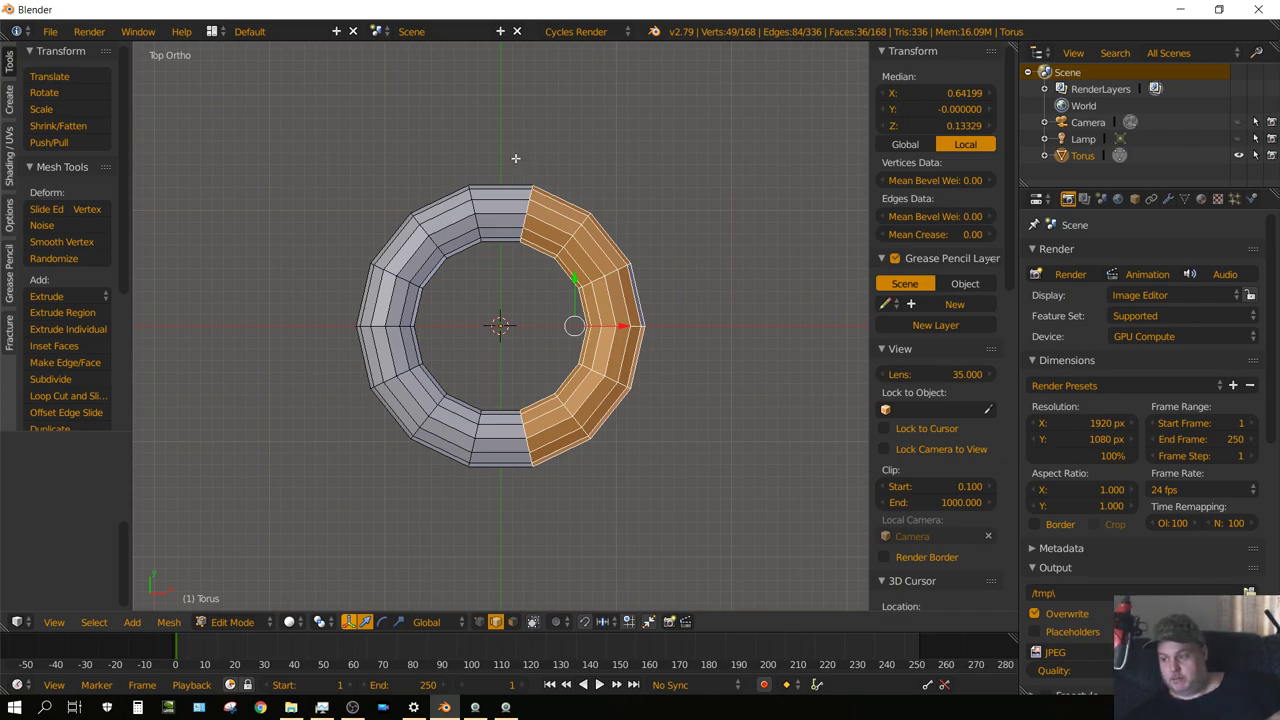
key("b")
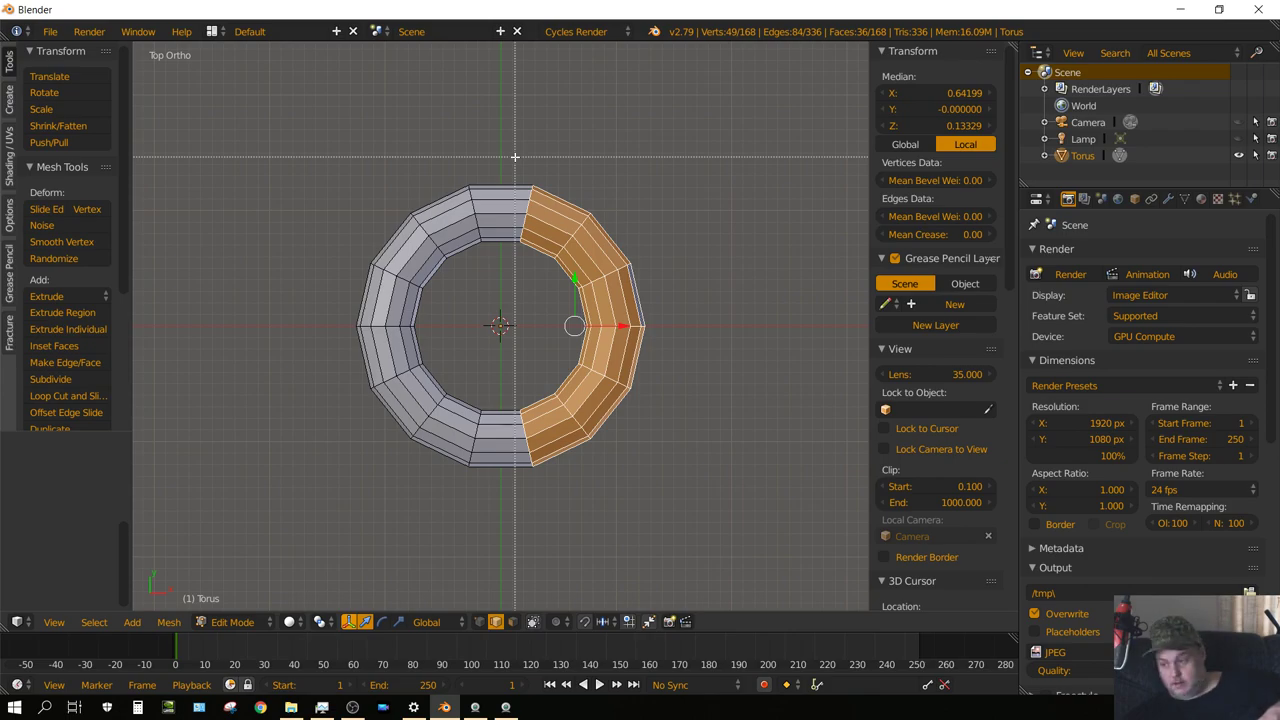
left_click_drag(512, 155, 660, 497)
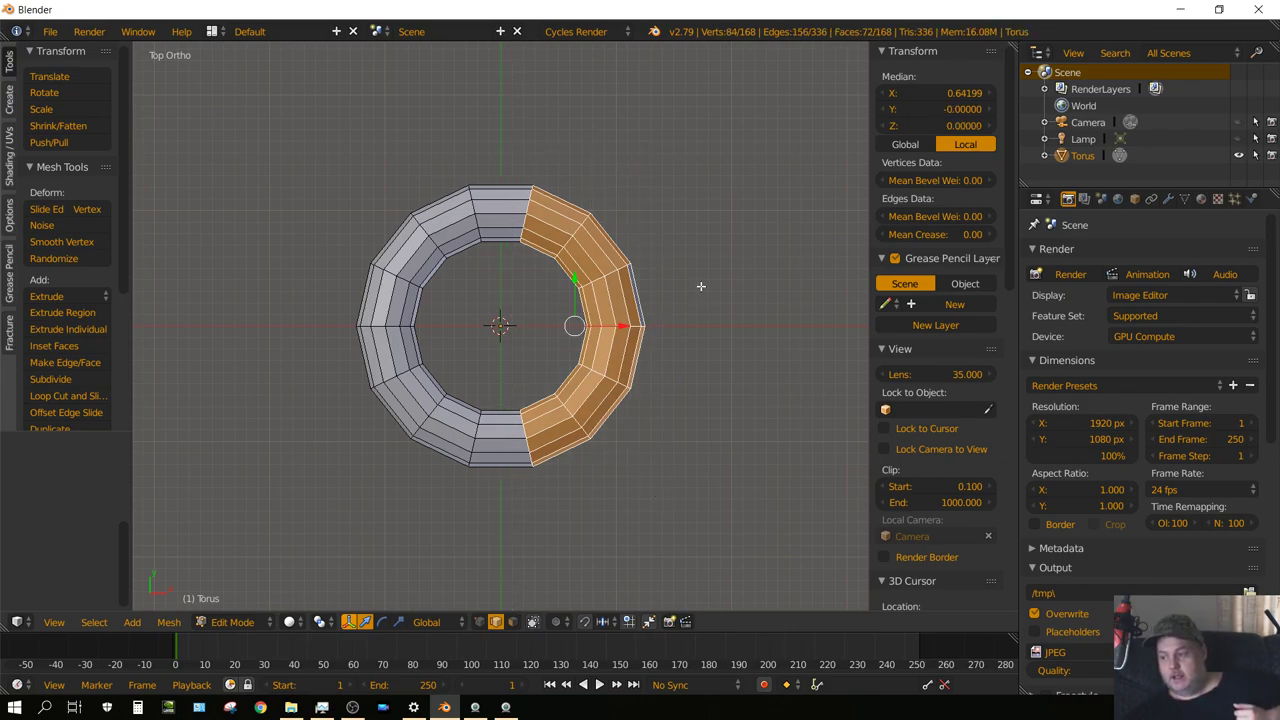
mouse_move(701, 287)
middle_mouse_down()
mouse_move(700, 477)
mouse_move(698, 288)
middle_mouse_up()
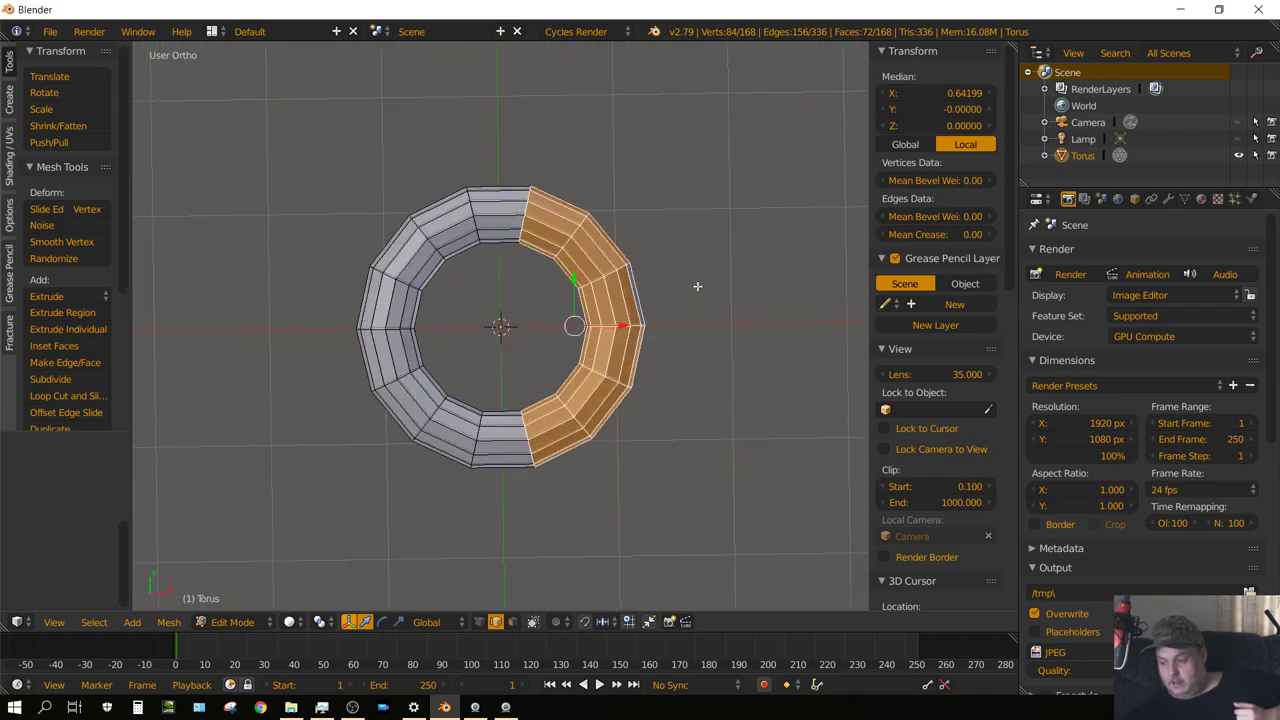
key("KP_7")
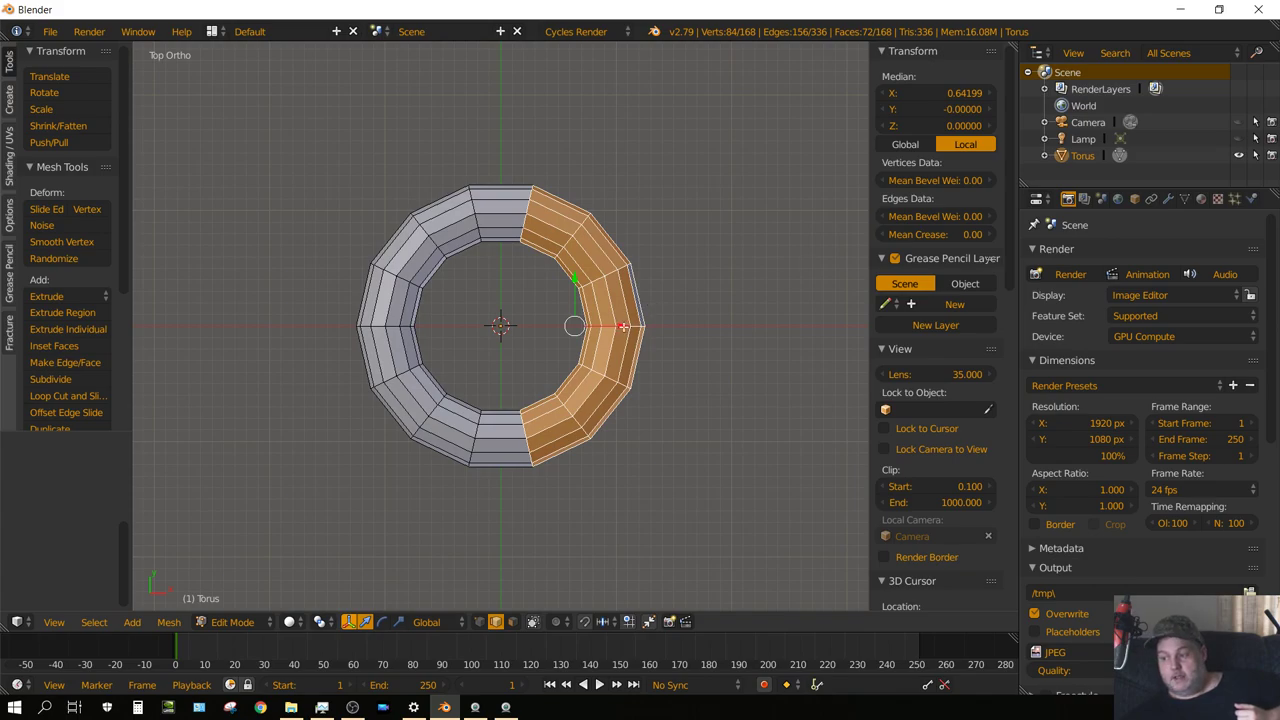
left_click_drag(622, 326, 743, 333)
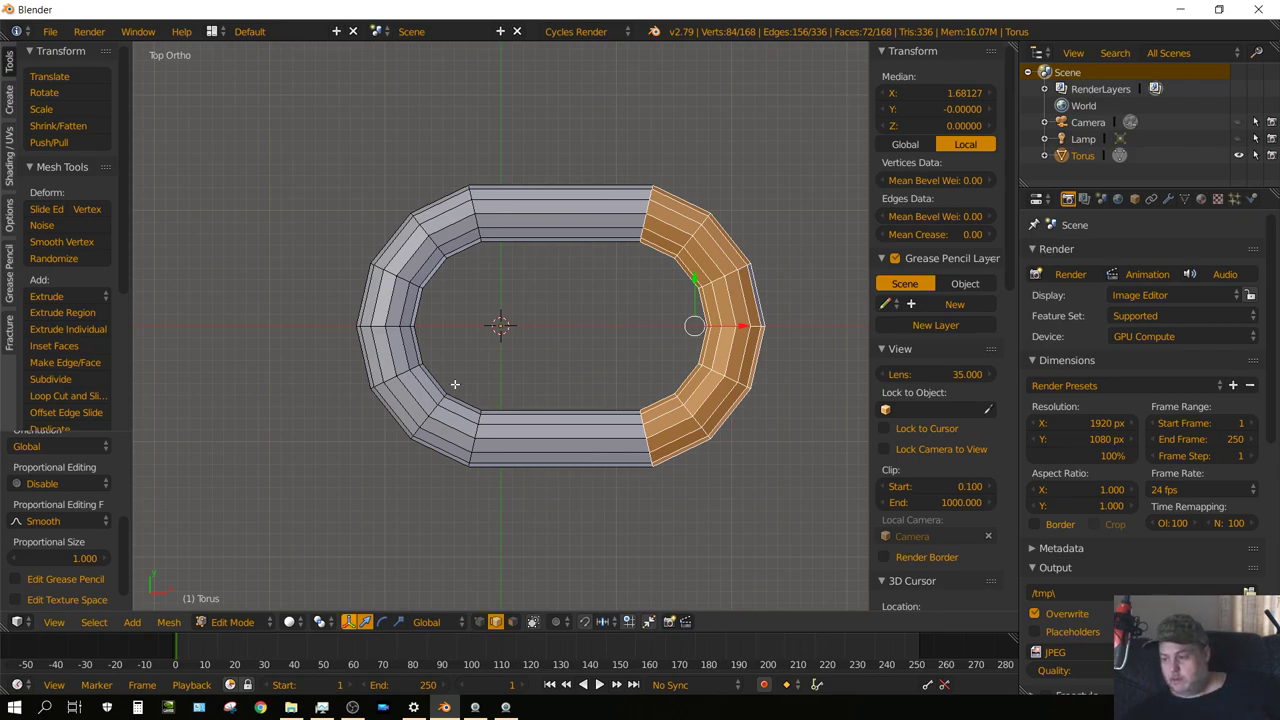
Return to Object Mode and set the link's origin to its geometry centre
key("Tab")
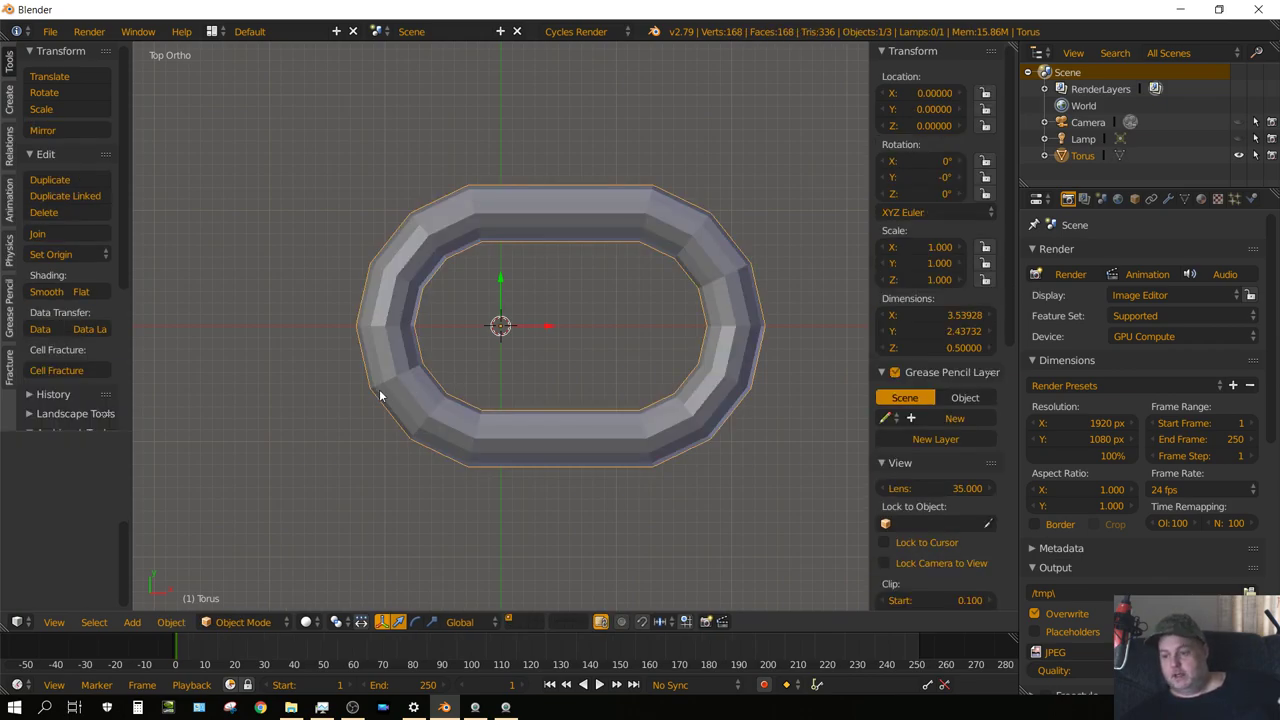
left_click(68, 255)
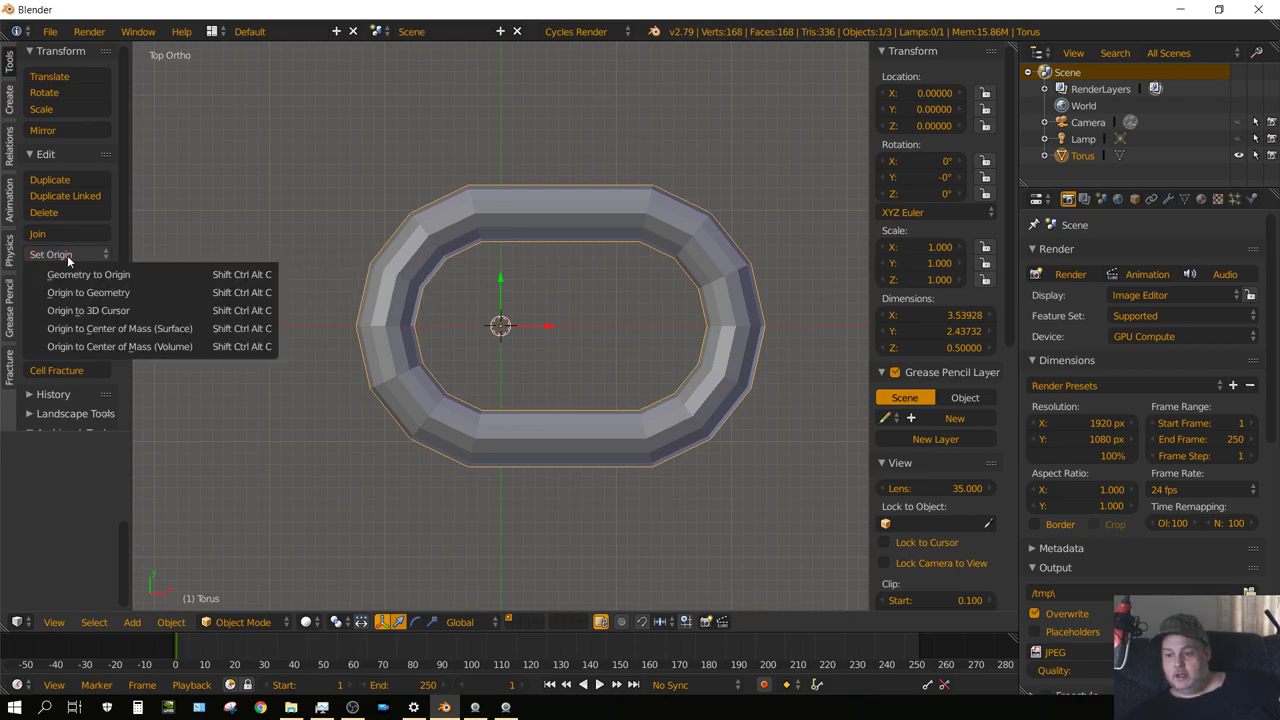
left_click(120, 296)
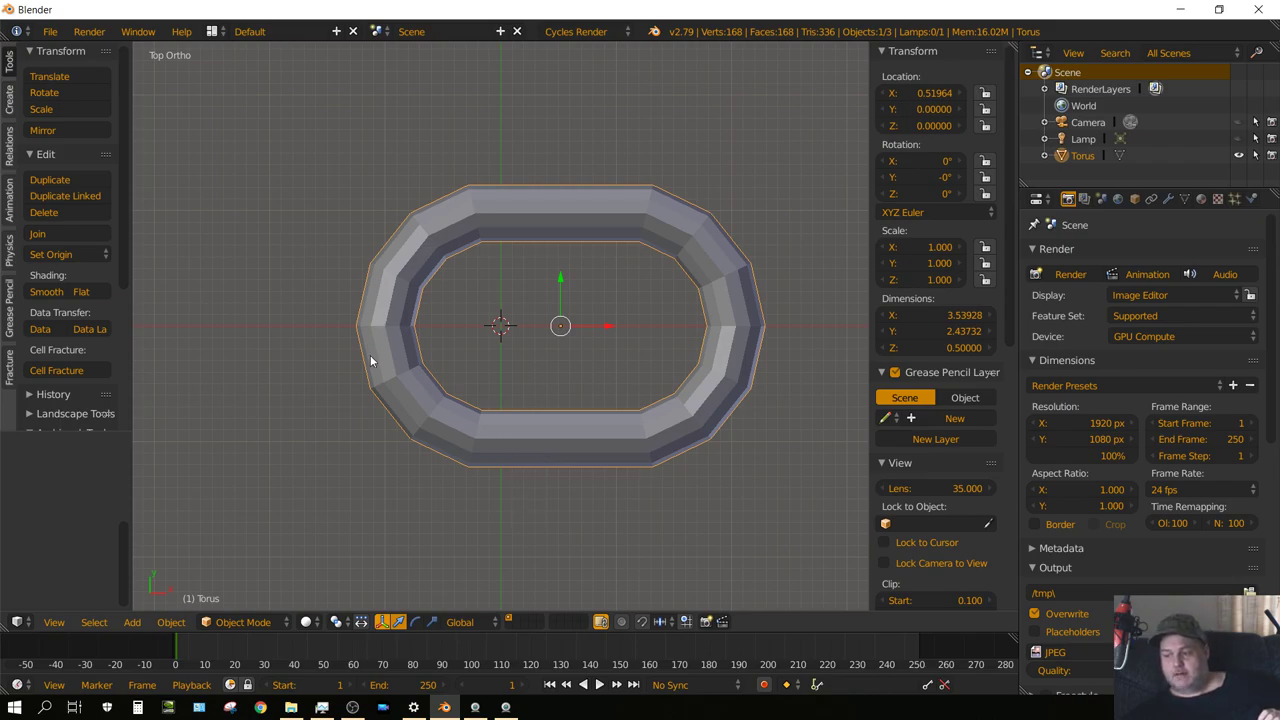
mouse_move(597, 460)
middle_mouse_down()
mouse_move(576, 397)
mouse_move(579, 317)
mouse_move(549, 399)
mouse_move(606, 372)
mouse_move(575, 383)
mouse_move(591, 442)
middle_mouse_up()
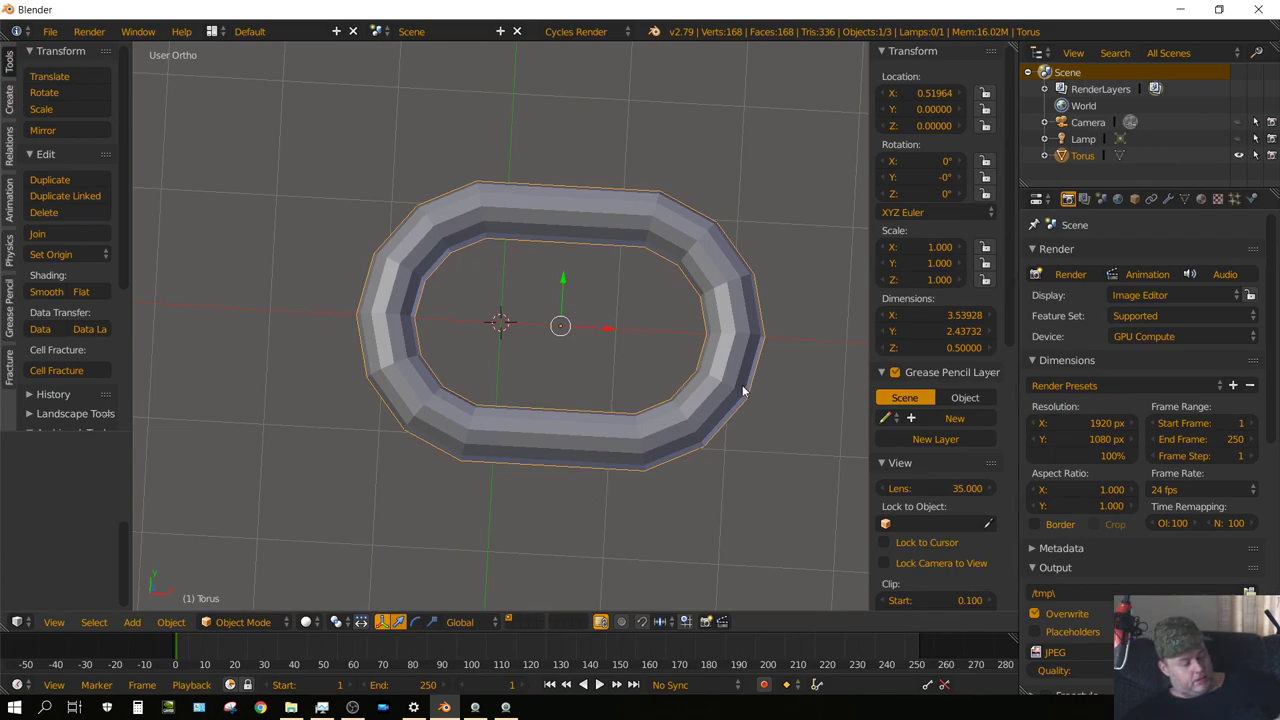
Apply the link's scale and add a Subdivision Surface modifier
key("ctrl+a")
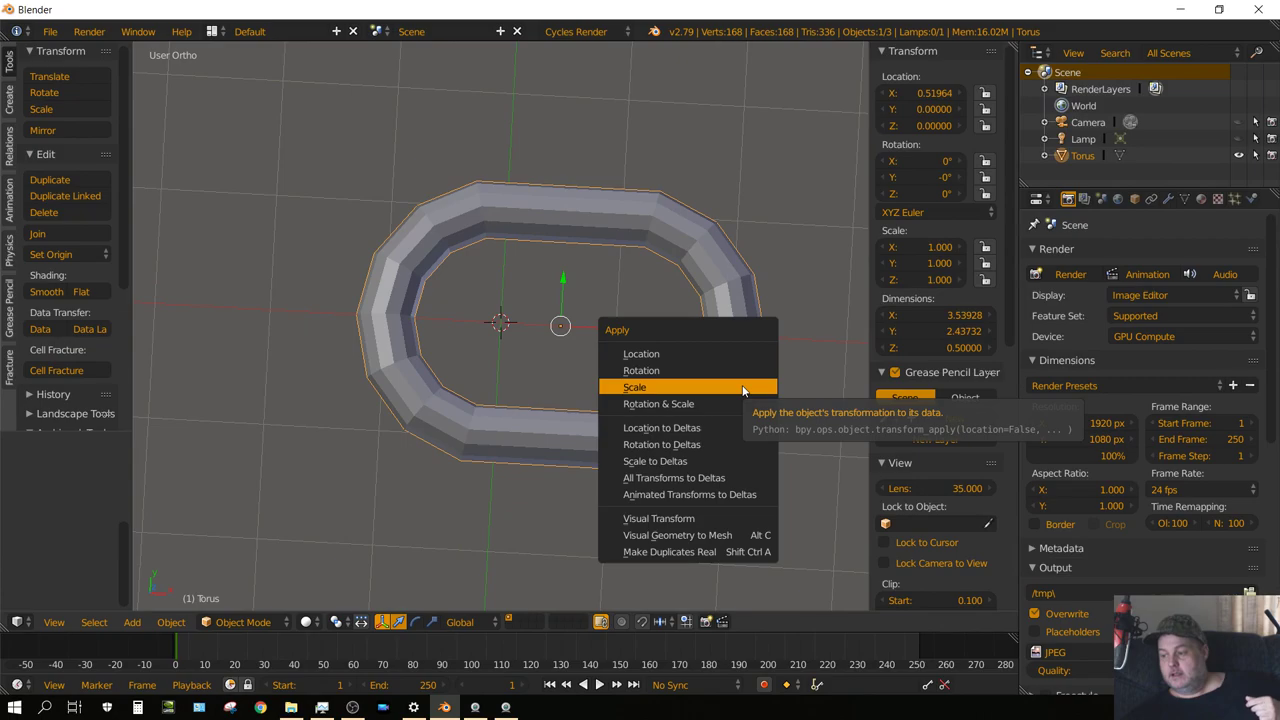
left_click(742, 389)
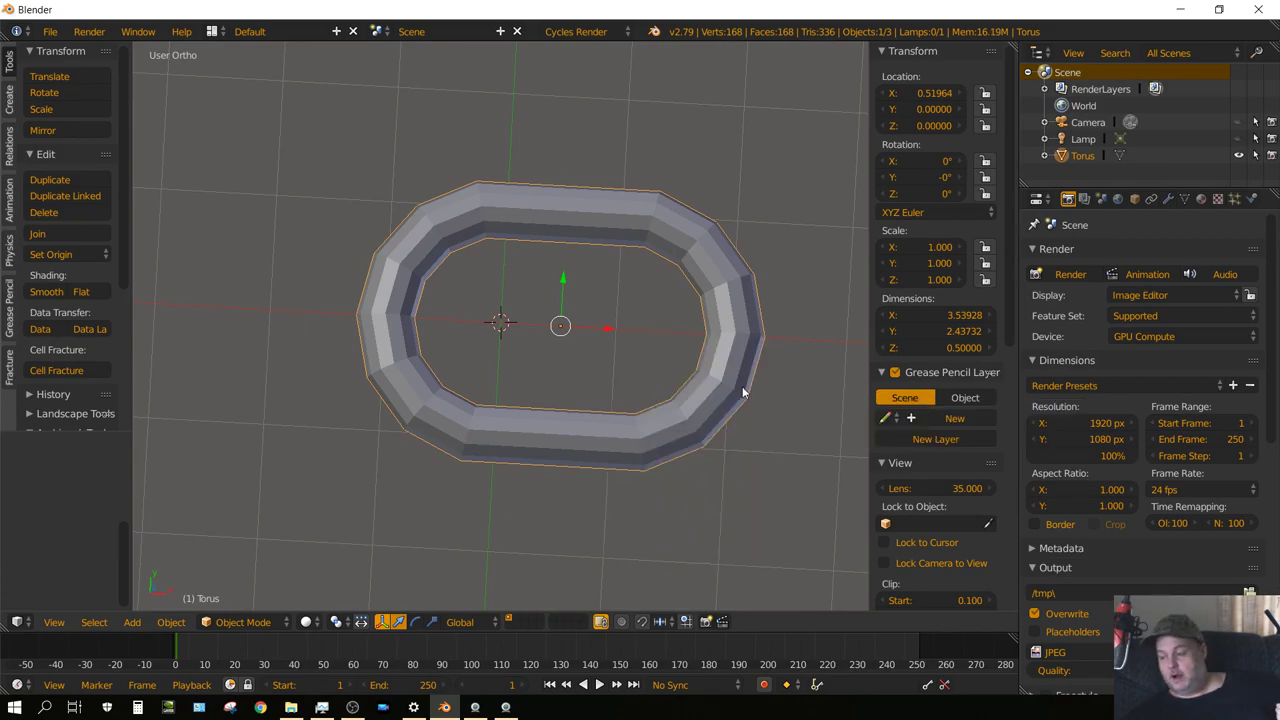
left_click(1169, 199)
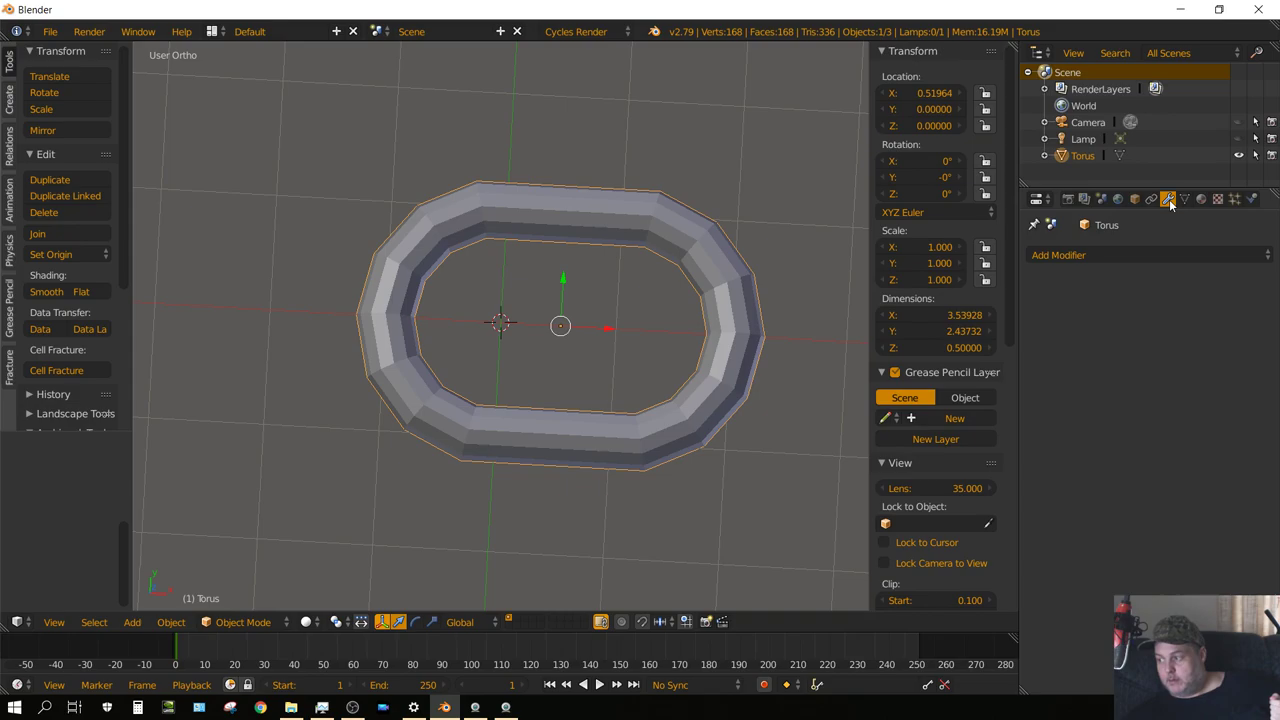
left_click(1094, 254)
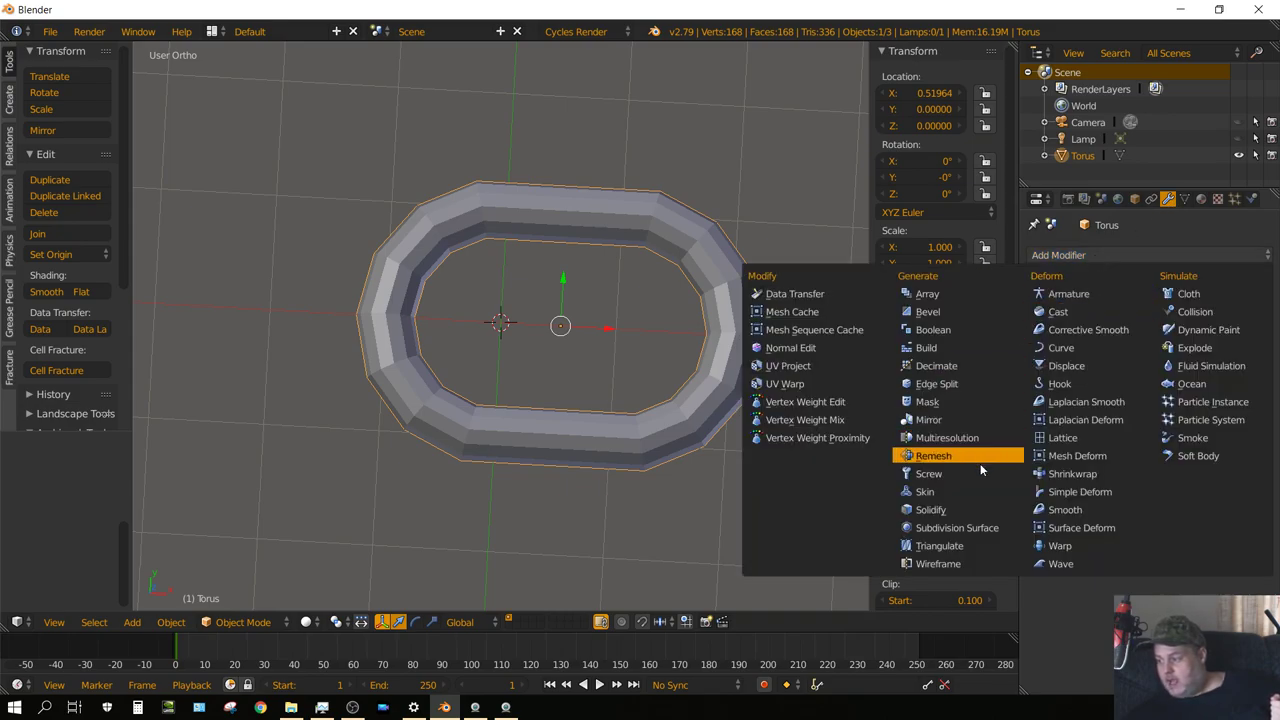
left_click(957, 527)
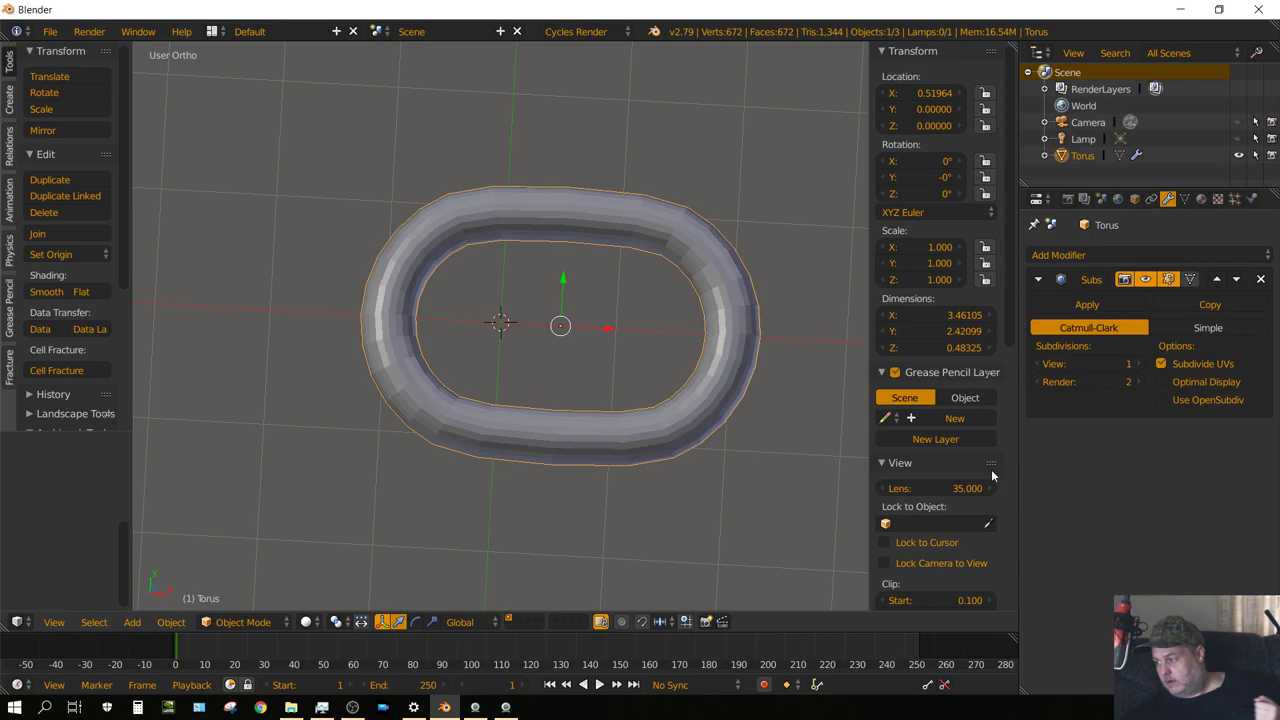
Set the subdivision's viewport level to 2 with Optimal Display enabled
left_click(1139, 364)
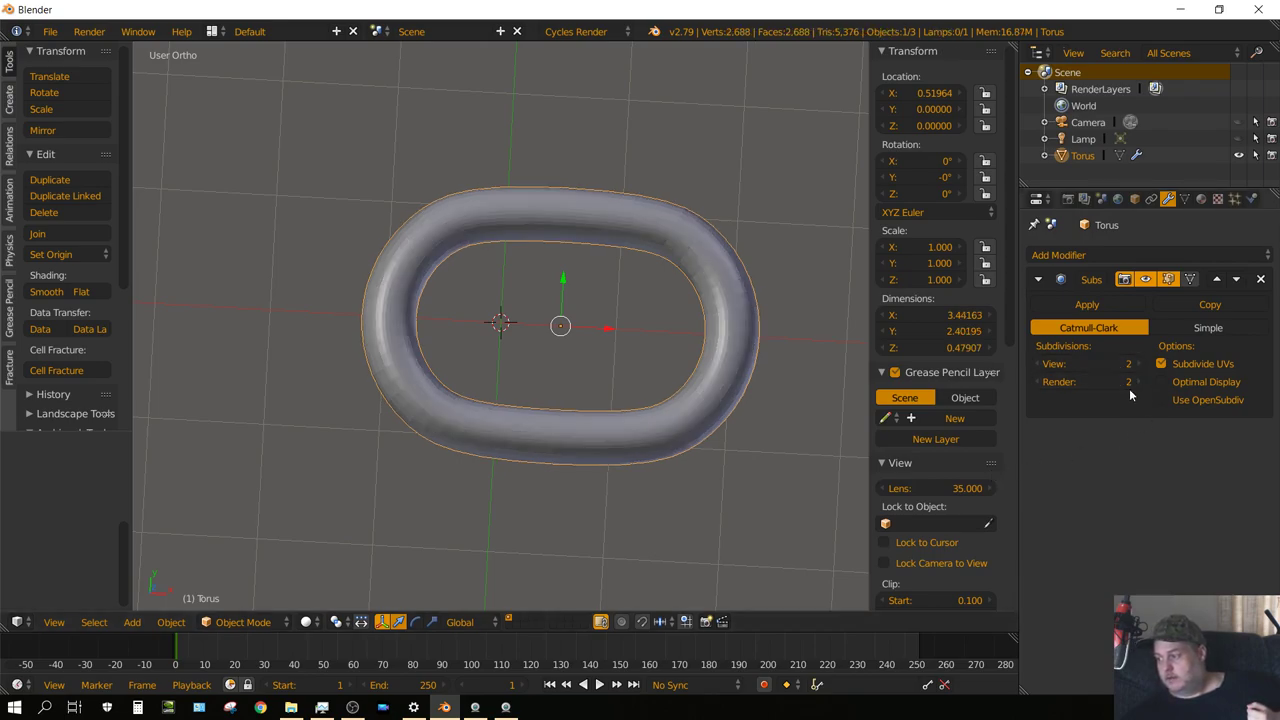
left_click(1161, 382)
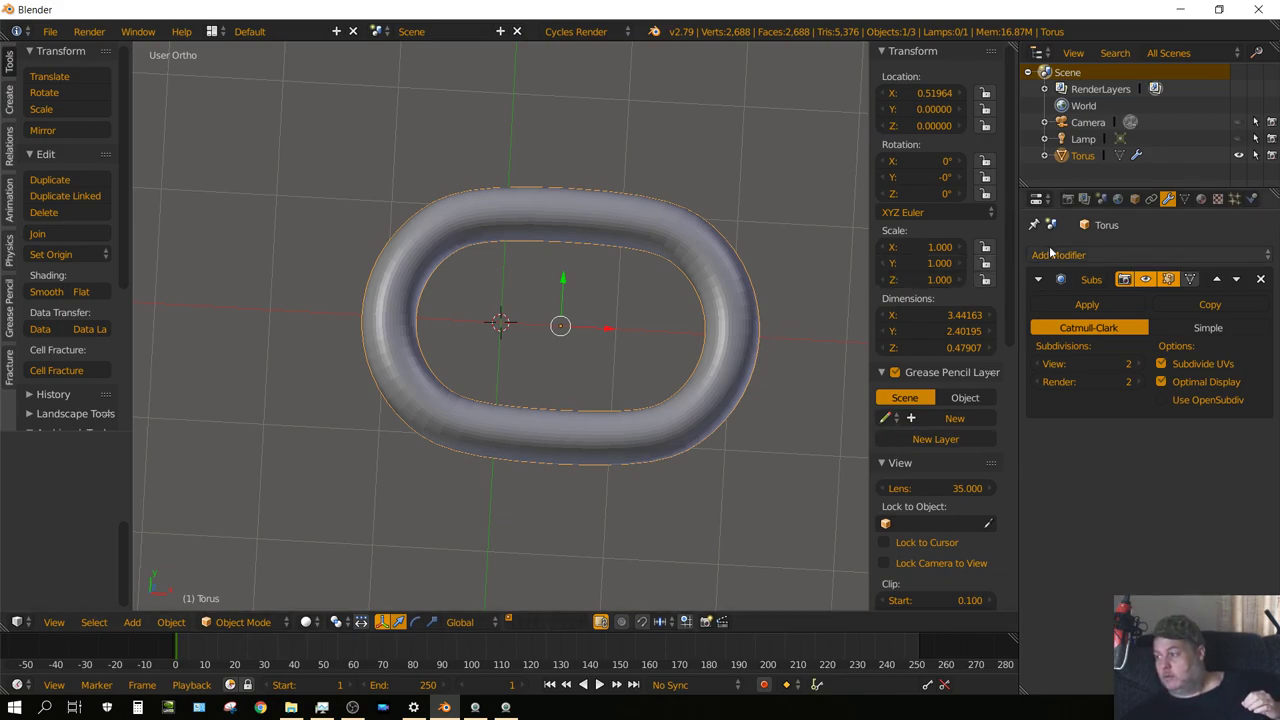
left_click(1252, 199)
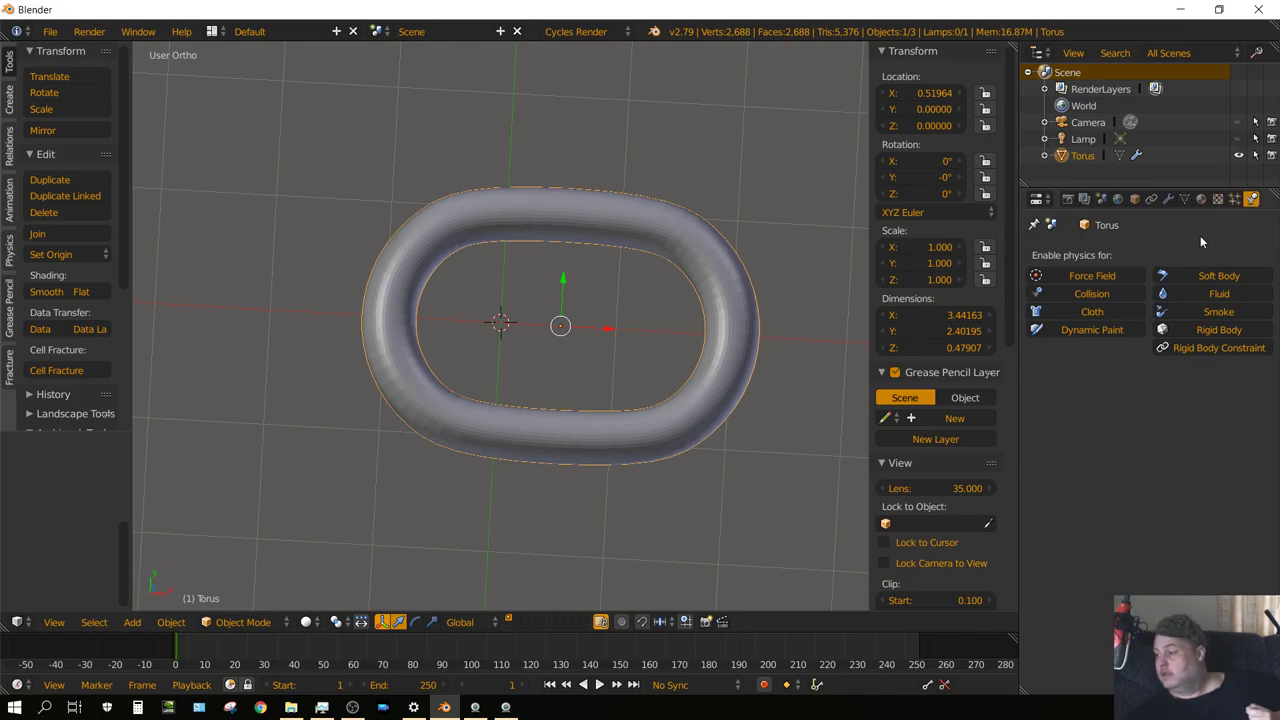
Make the link an active Rigid Body with a Mesh collision shape
left_click(1205, 329)
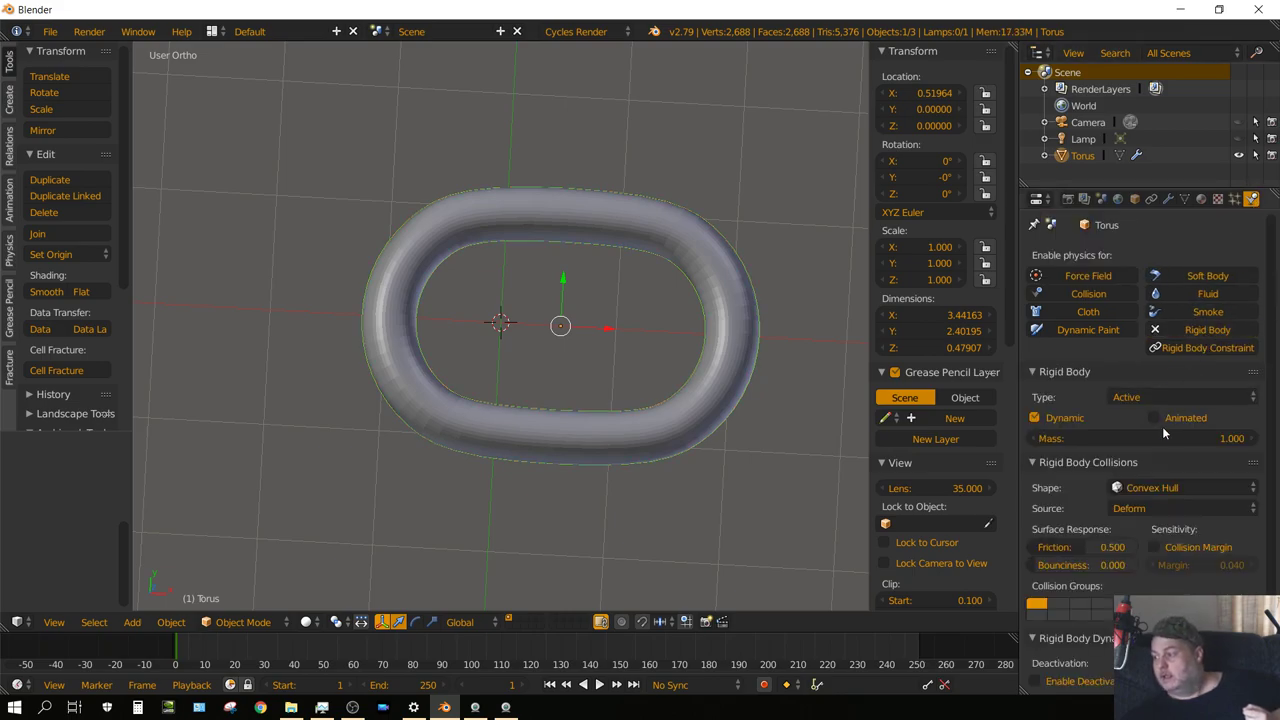
left_click(1170, 490)
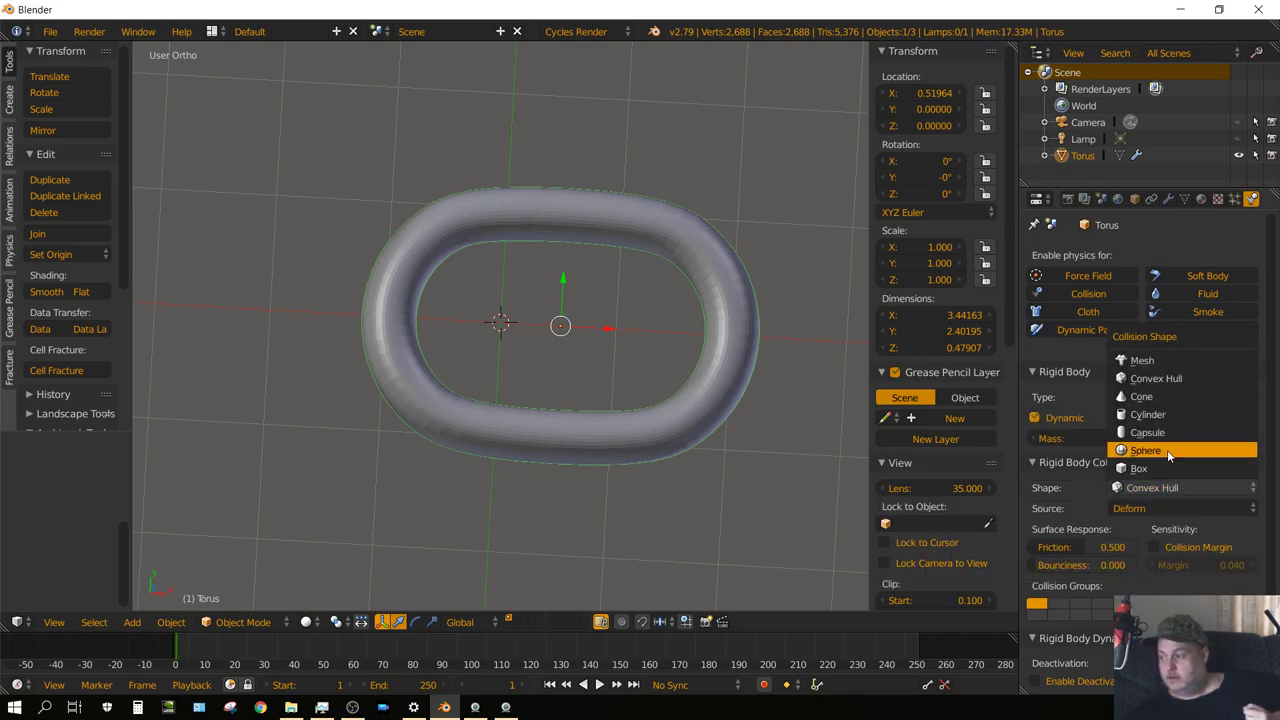
left_click(1160, 366)
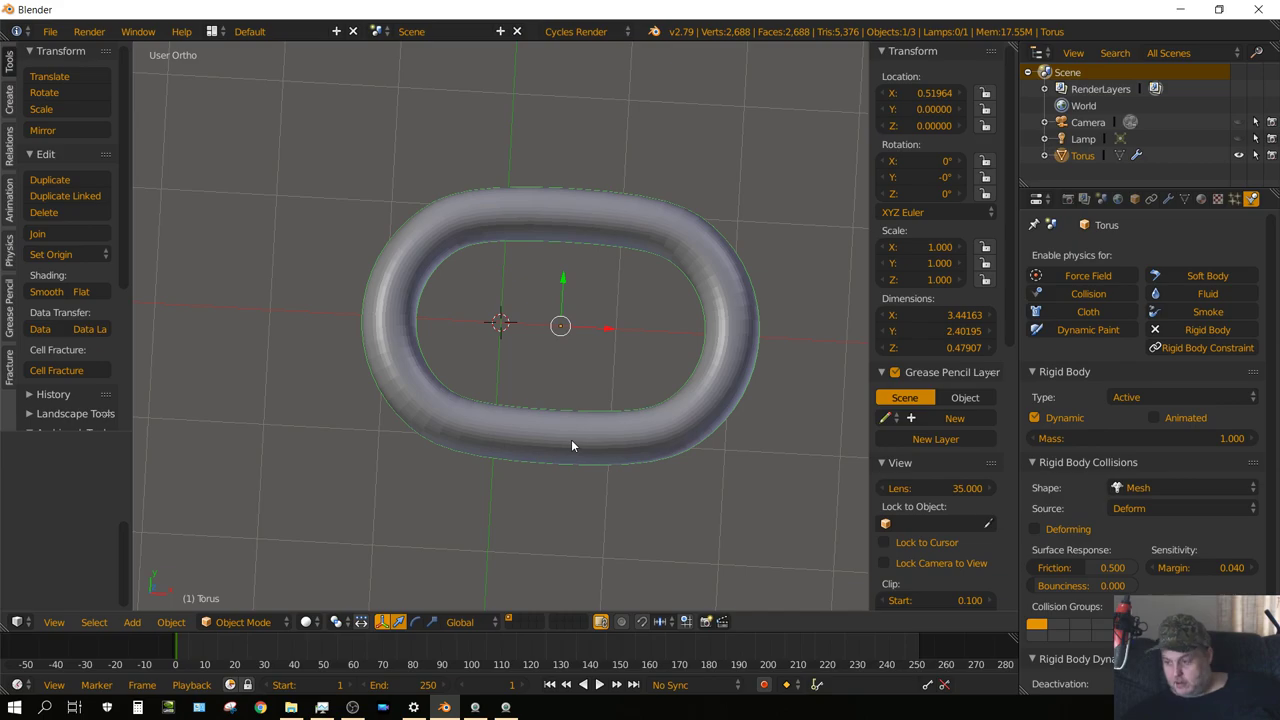
key("KP_7")
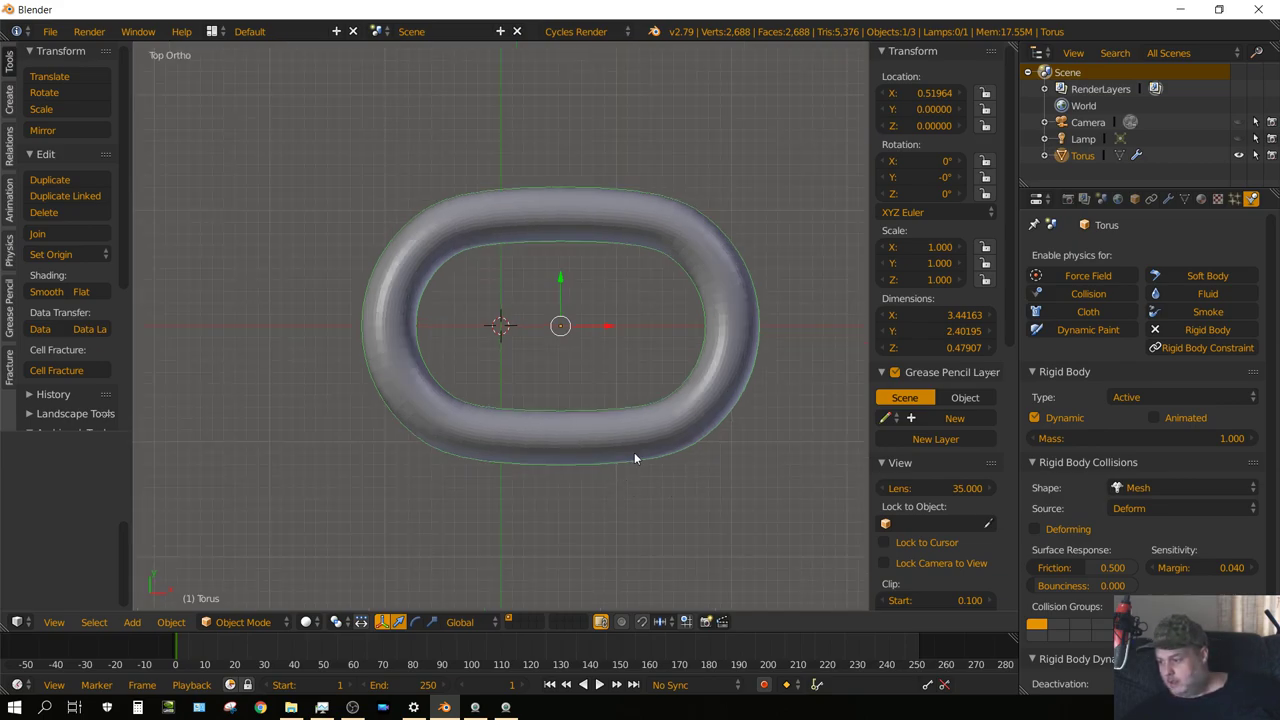
scroll(631, 458, "down", 2)
middle_click_drag(701, 455, 492, 436, "shift")
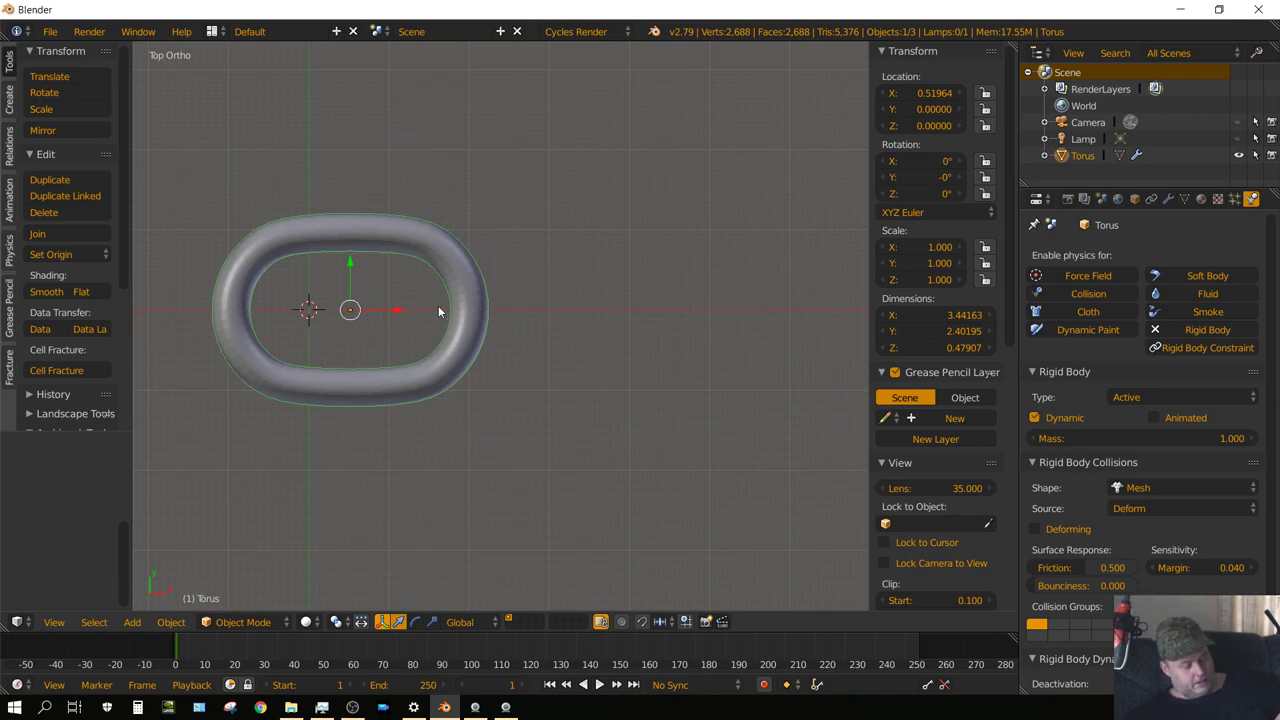
Duplicate the link along X to 2.831 and rotate the copy 90° about X
key("shift+d")
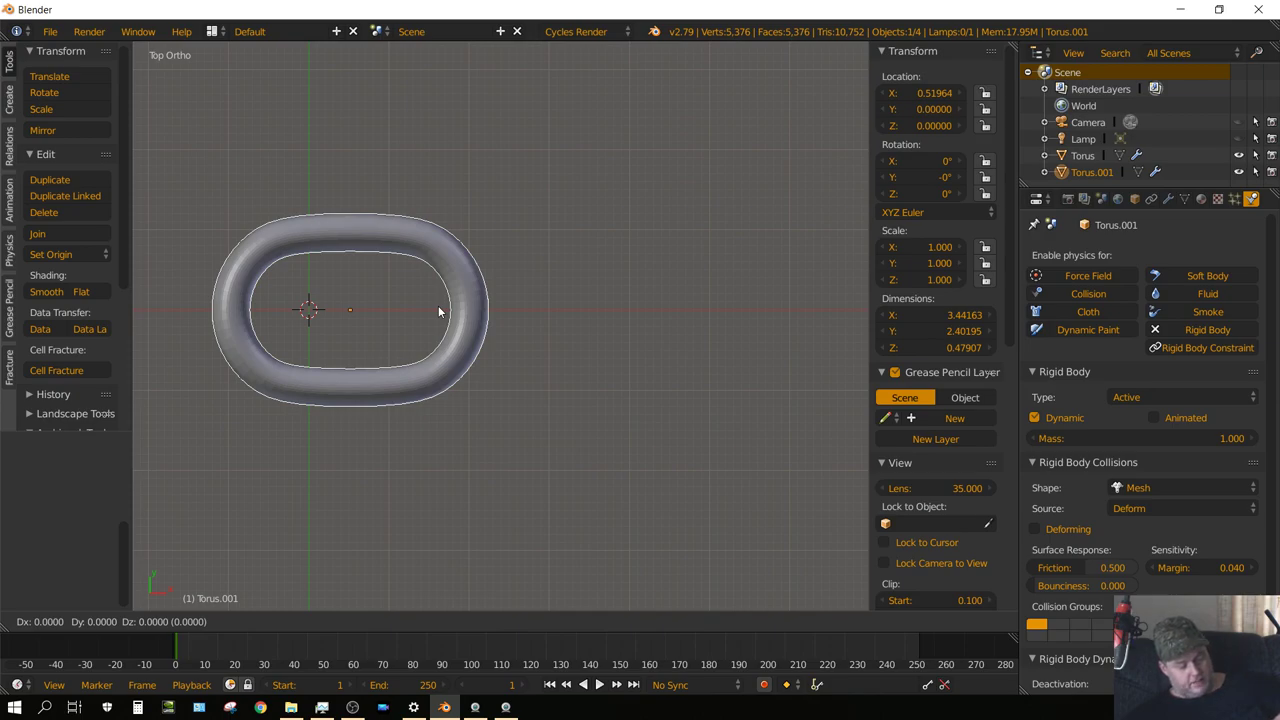
key("x")
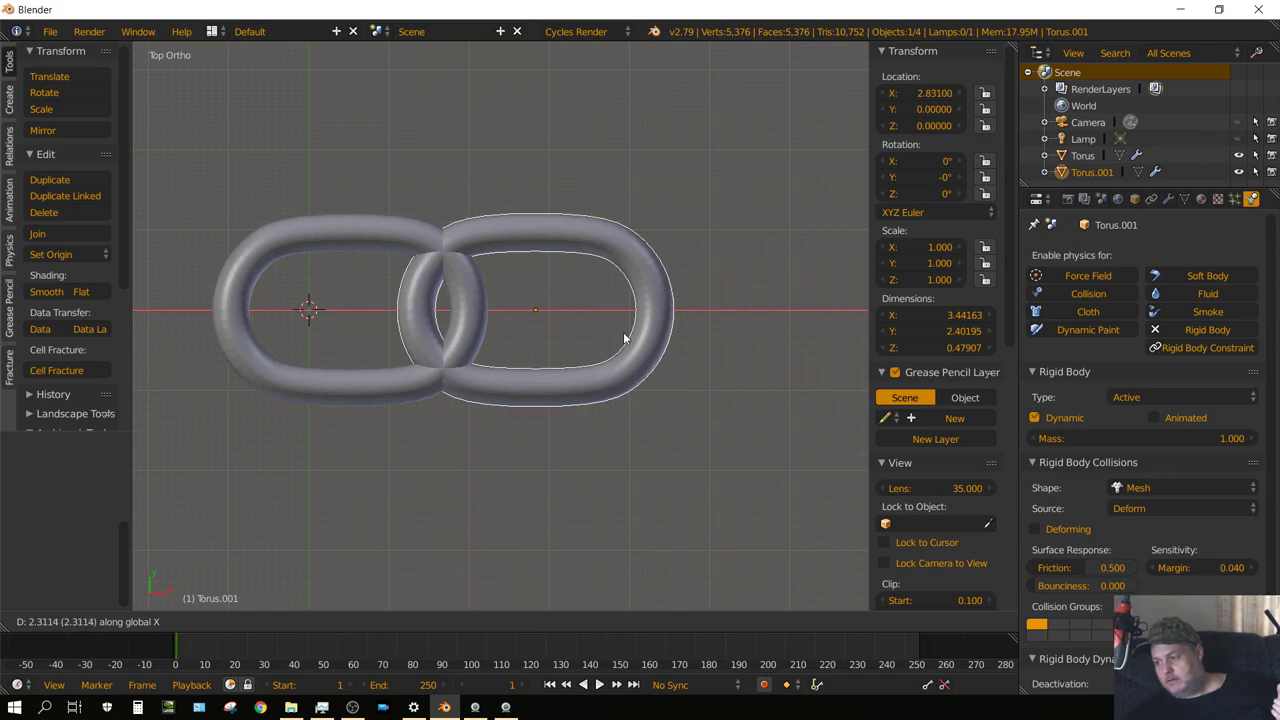
left_click(623, 332)
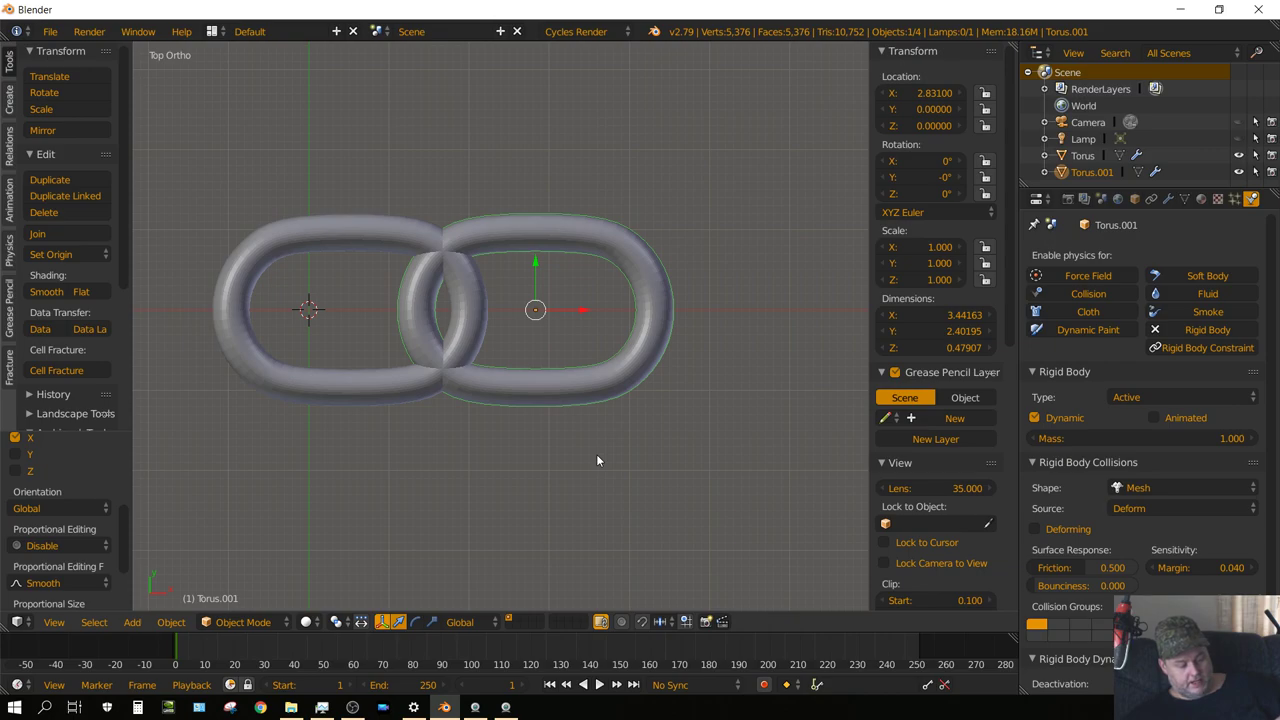
key("r")
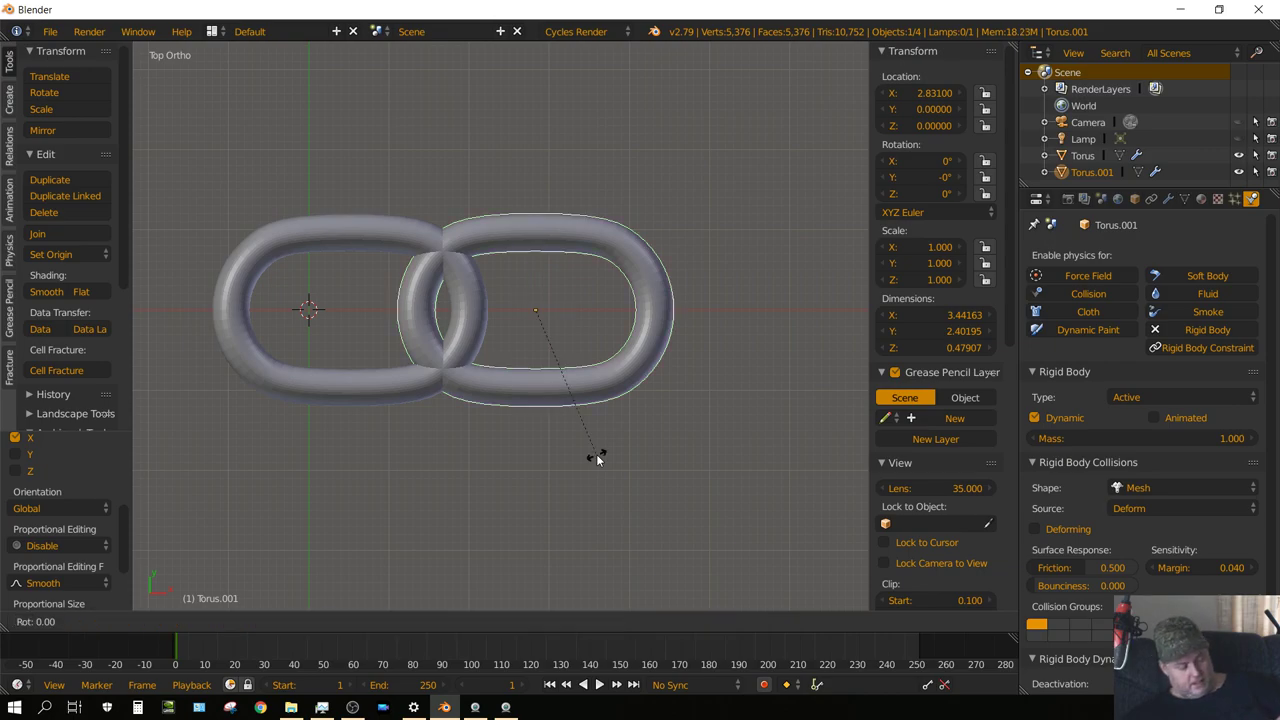
type("x90")
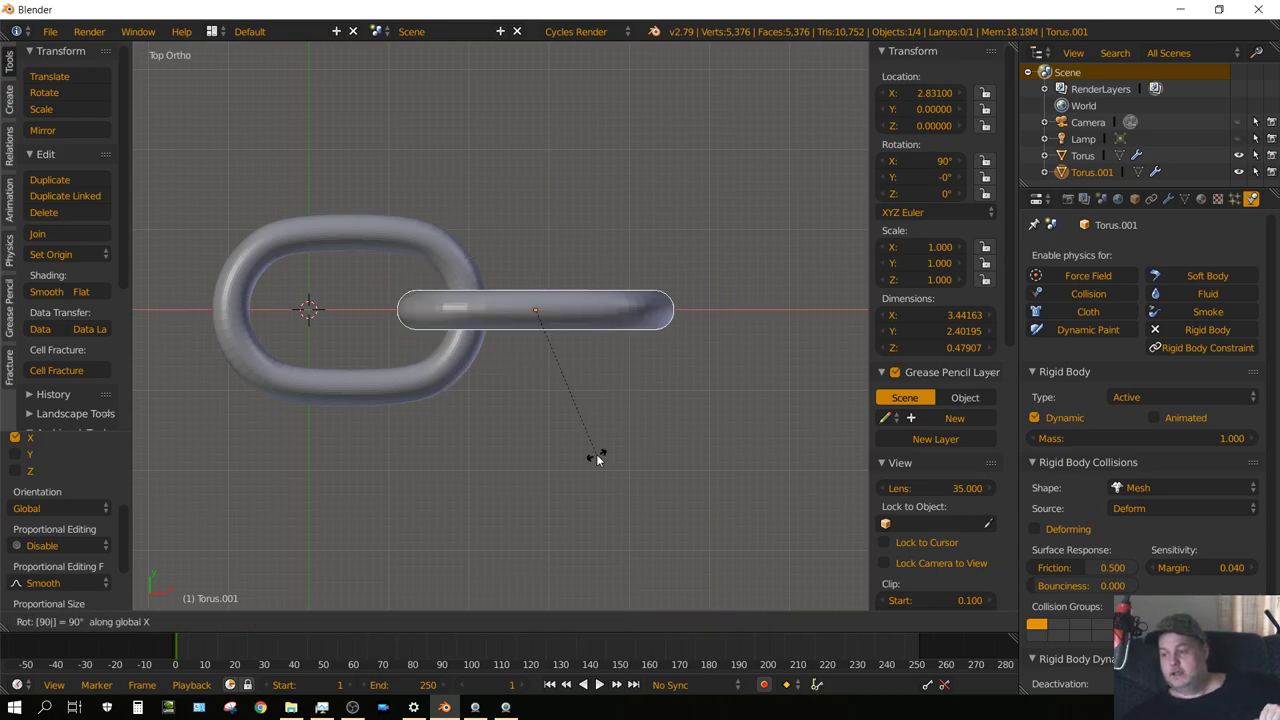
key("Return")
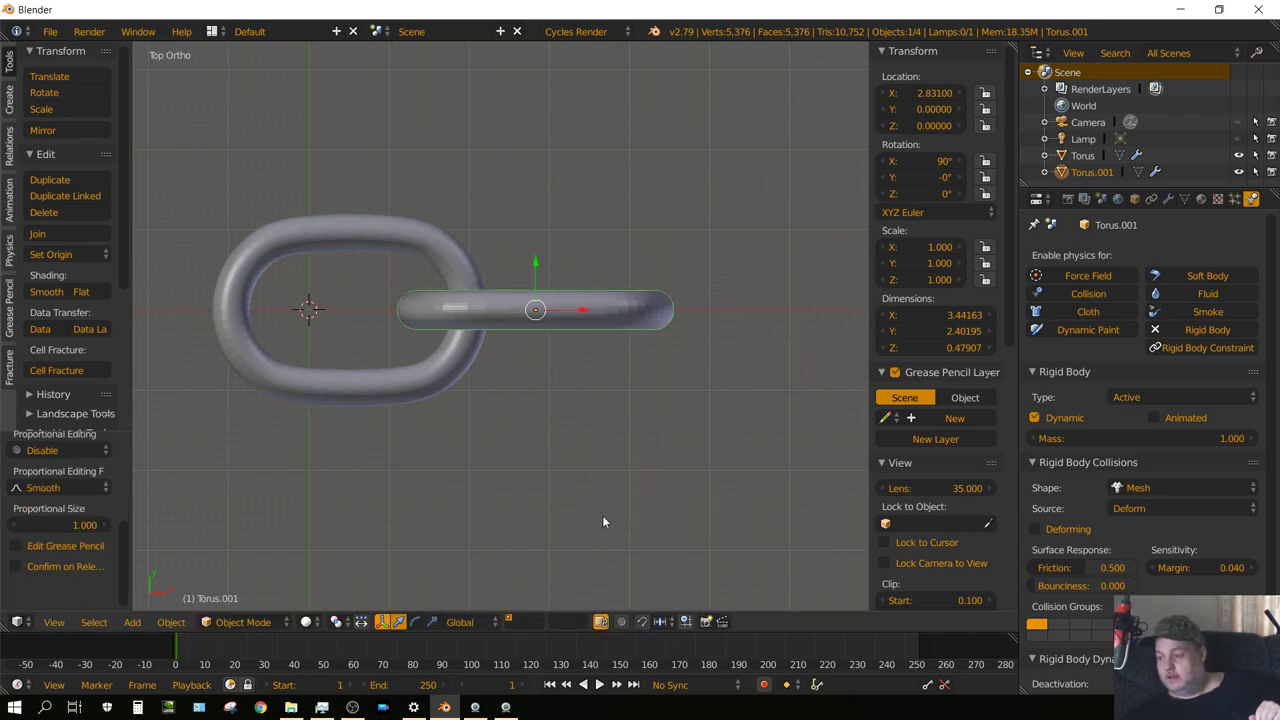
View the two interlocking links from Top Ortho, zoomed out
middle_click_drag(602, 515, 606, 386)
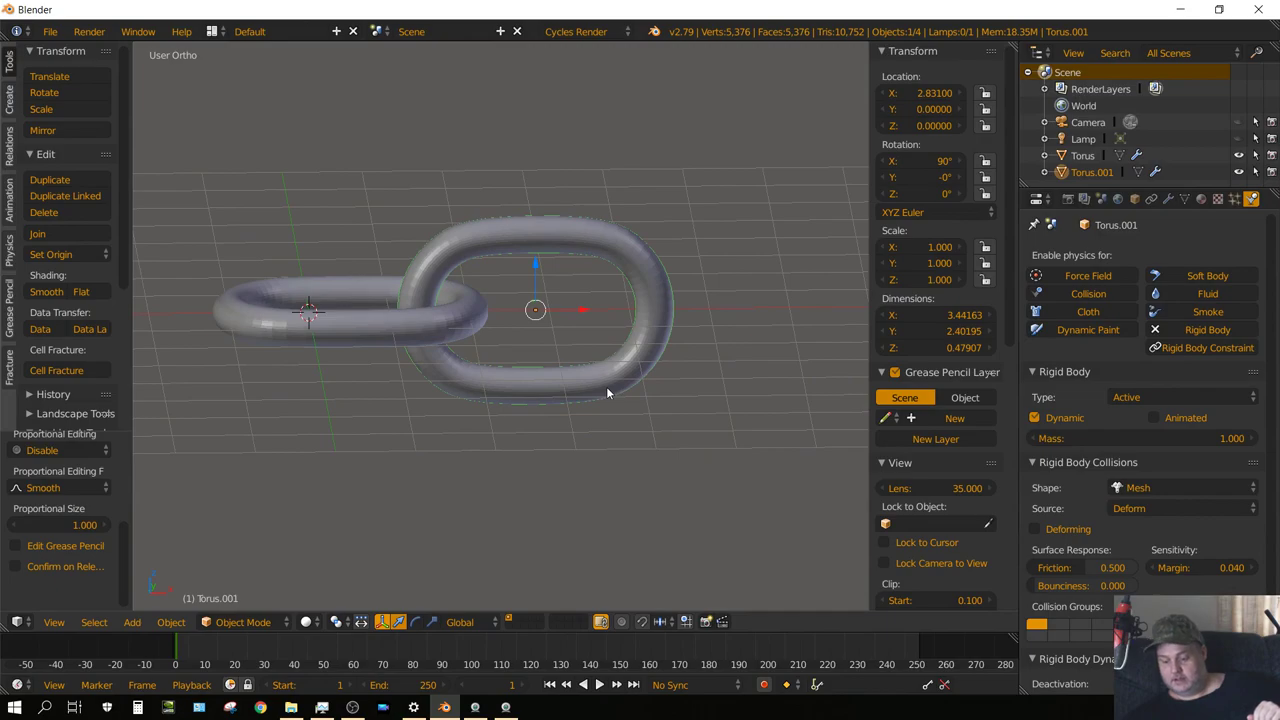
key("KP_7")
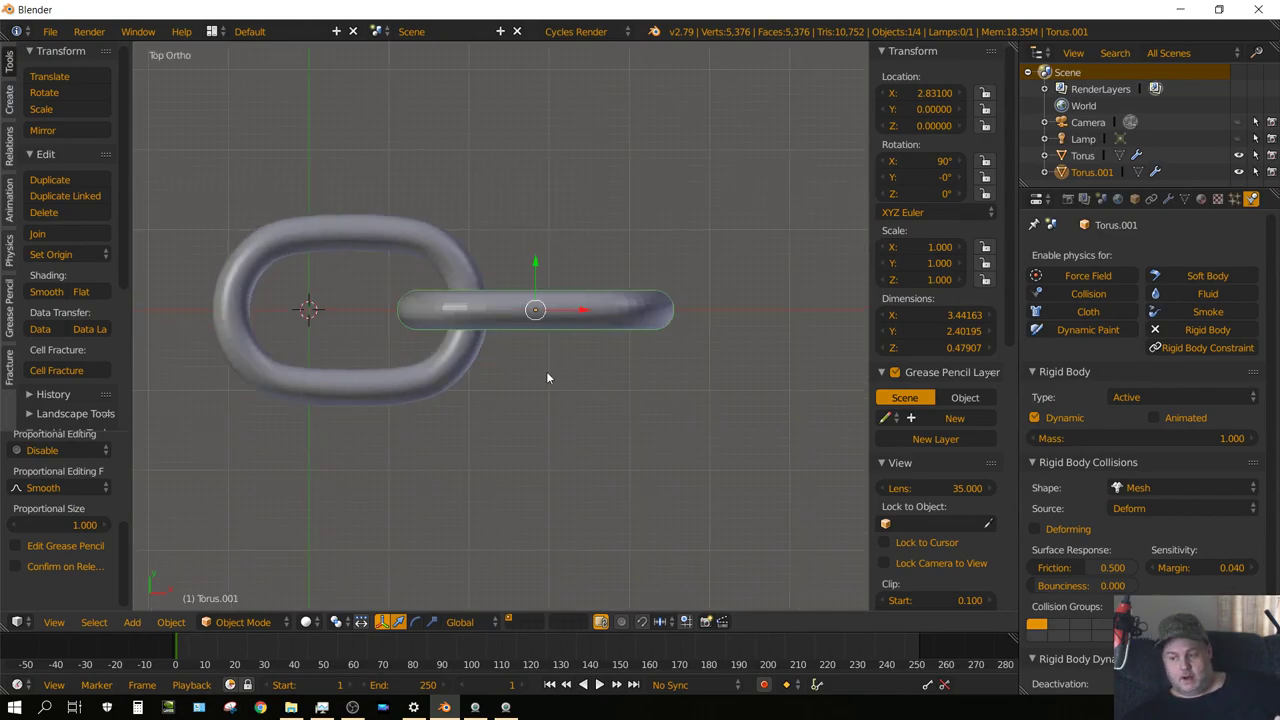
scroll(547, 378, "down", 3)
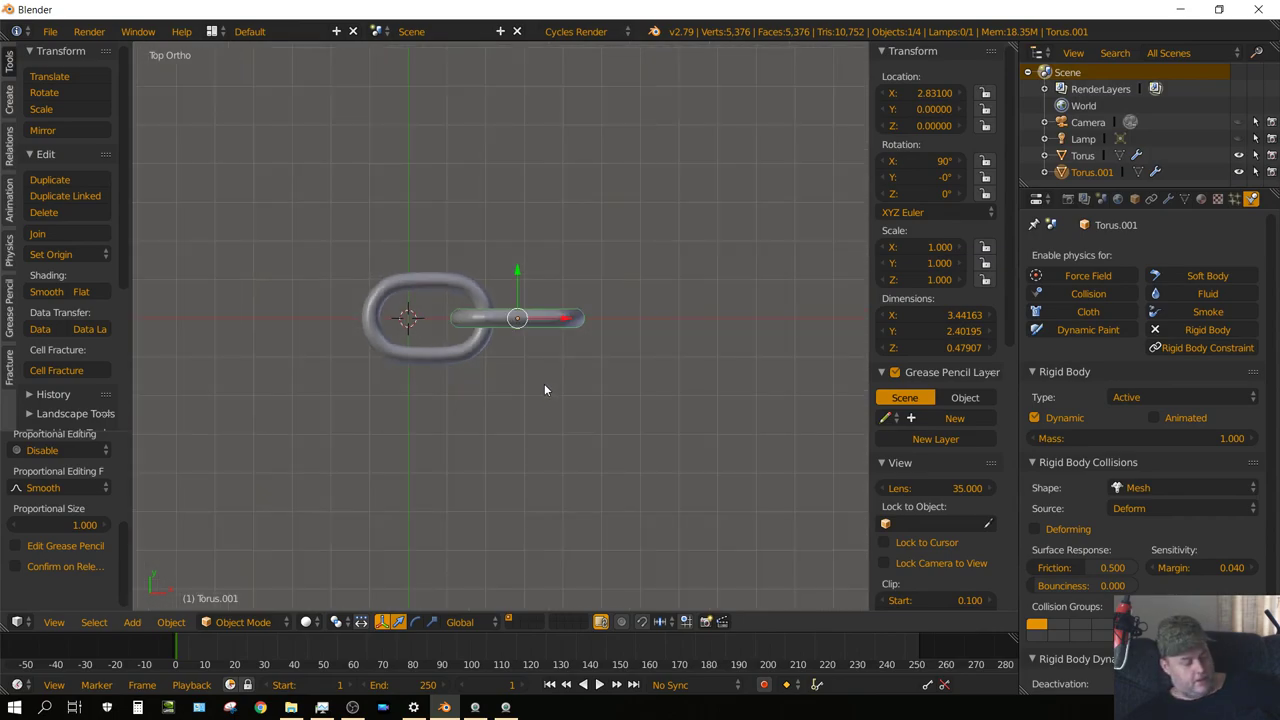
scroll(541, 392, "down", 2)
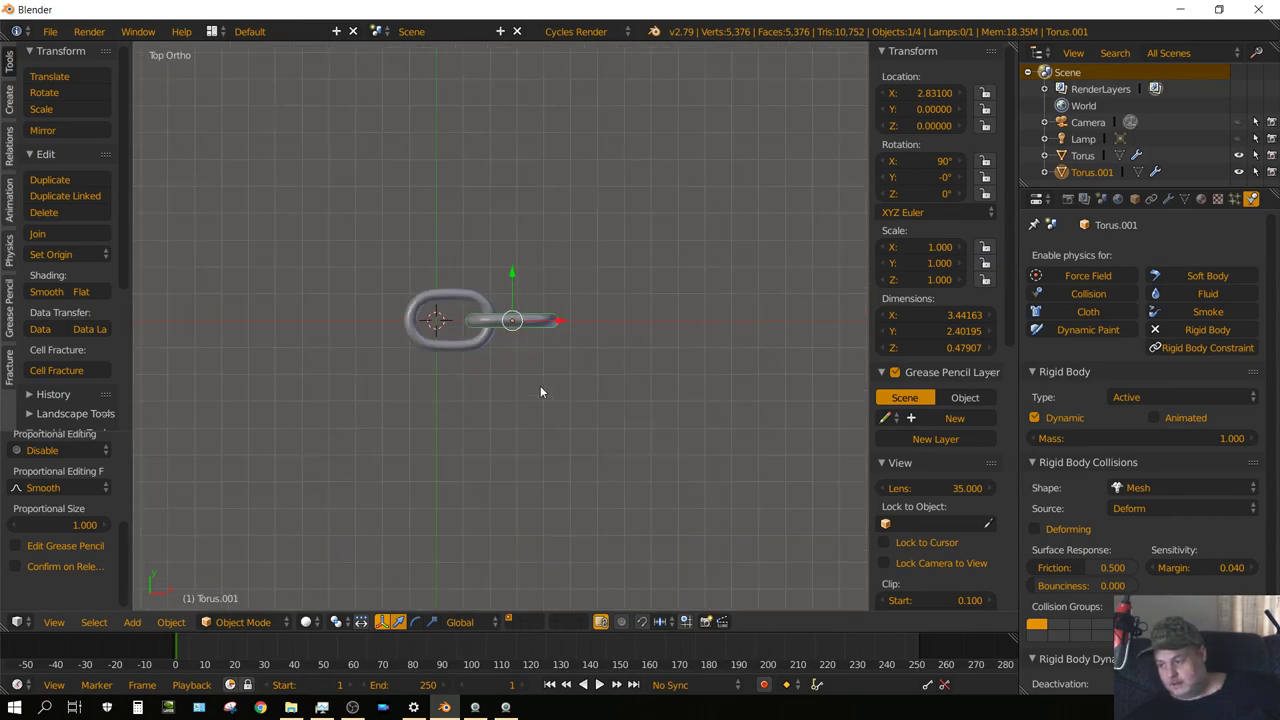
Duplicate both selected links and slide the copy along X, making four links with Torus.003 at X -4.13
right_click(470, 338)
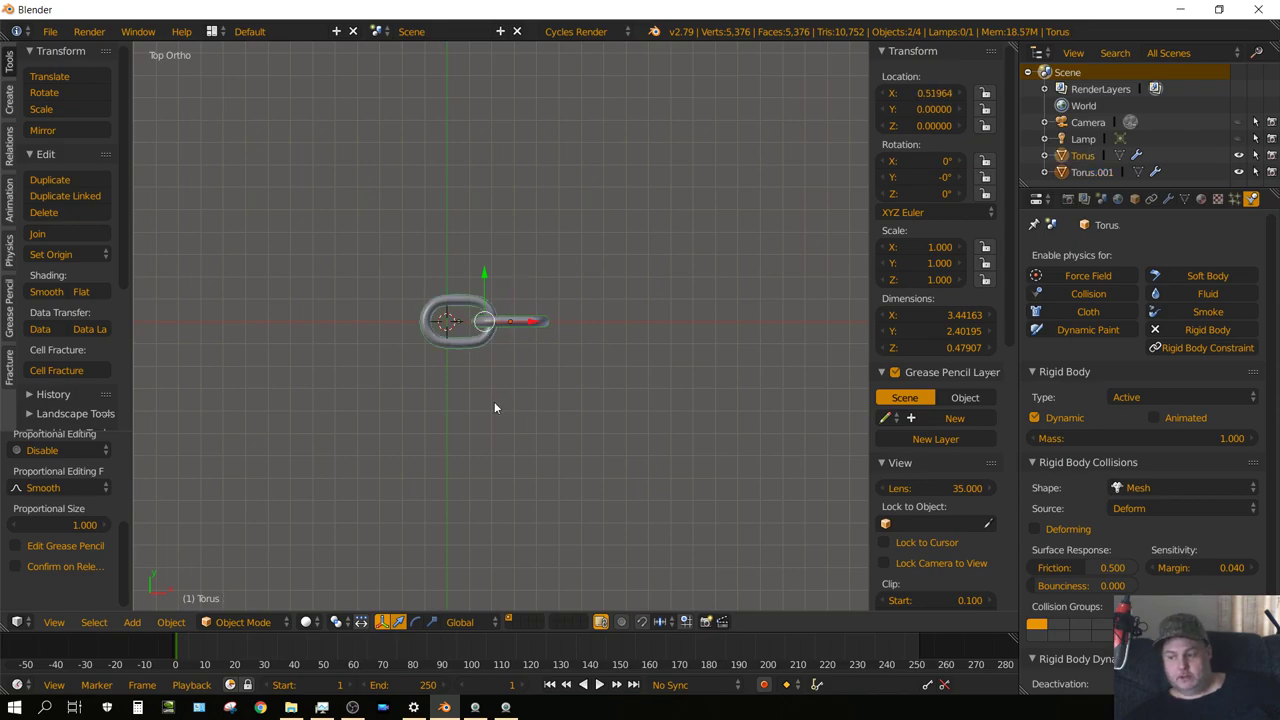
middle_click_drag(469, 405, 700, 407, "shift")
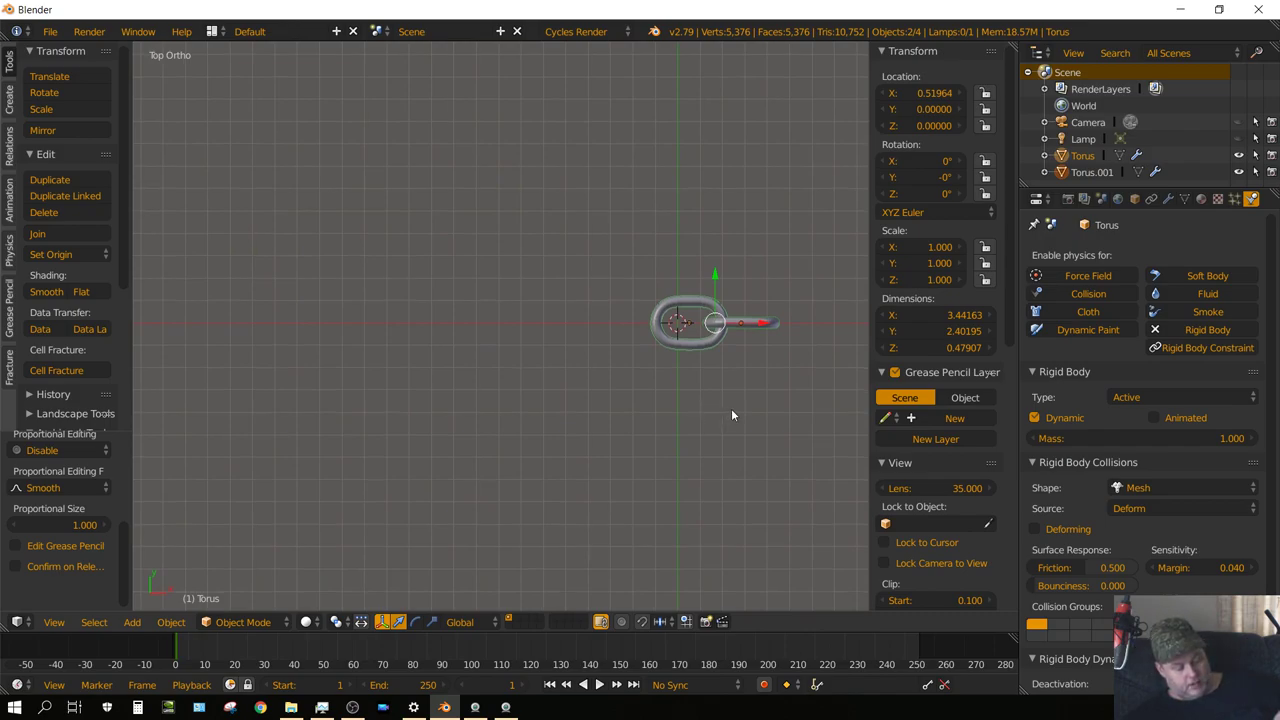
key("shift+d")
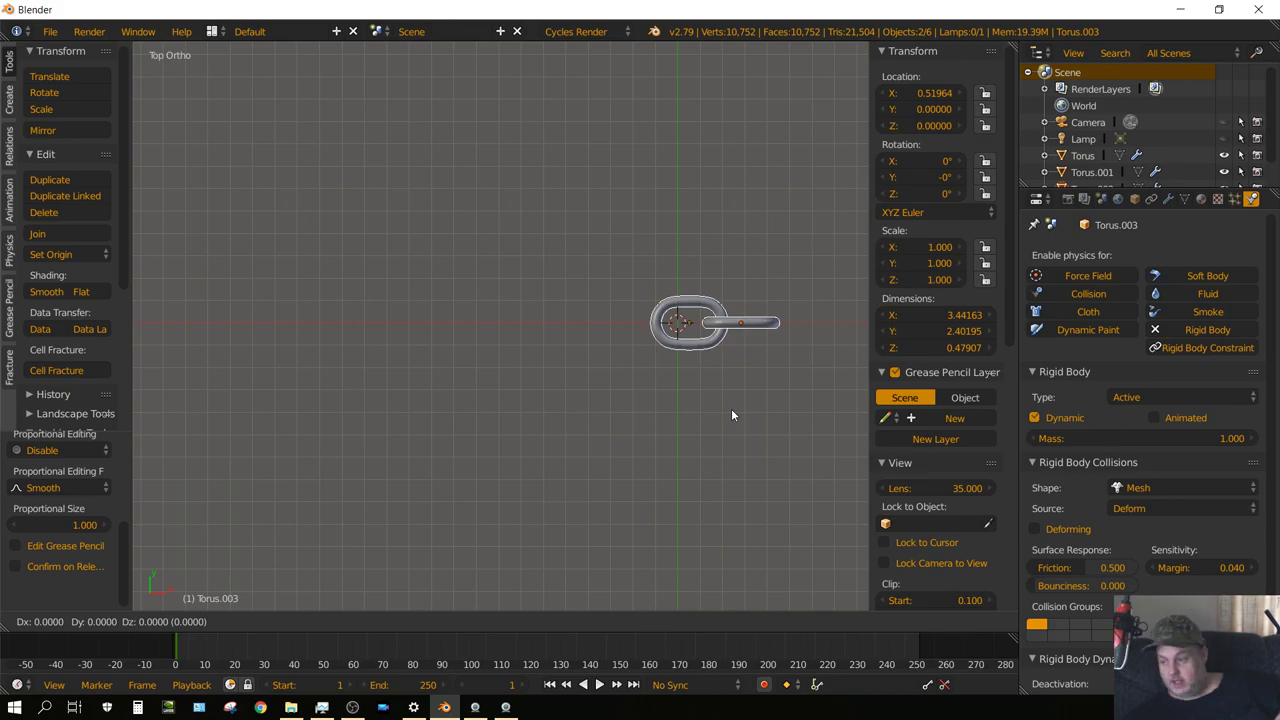
key("x")
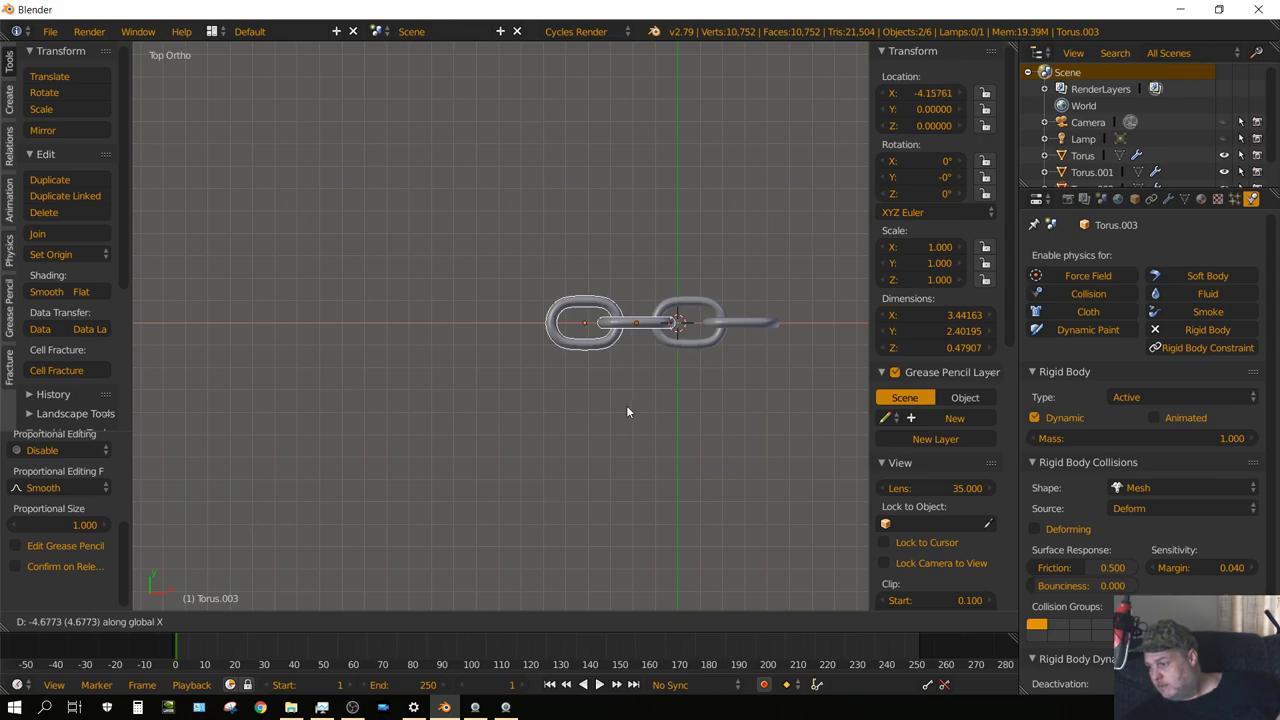
left_click(628, 410)
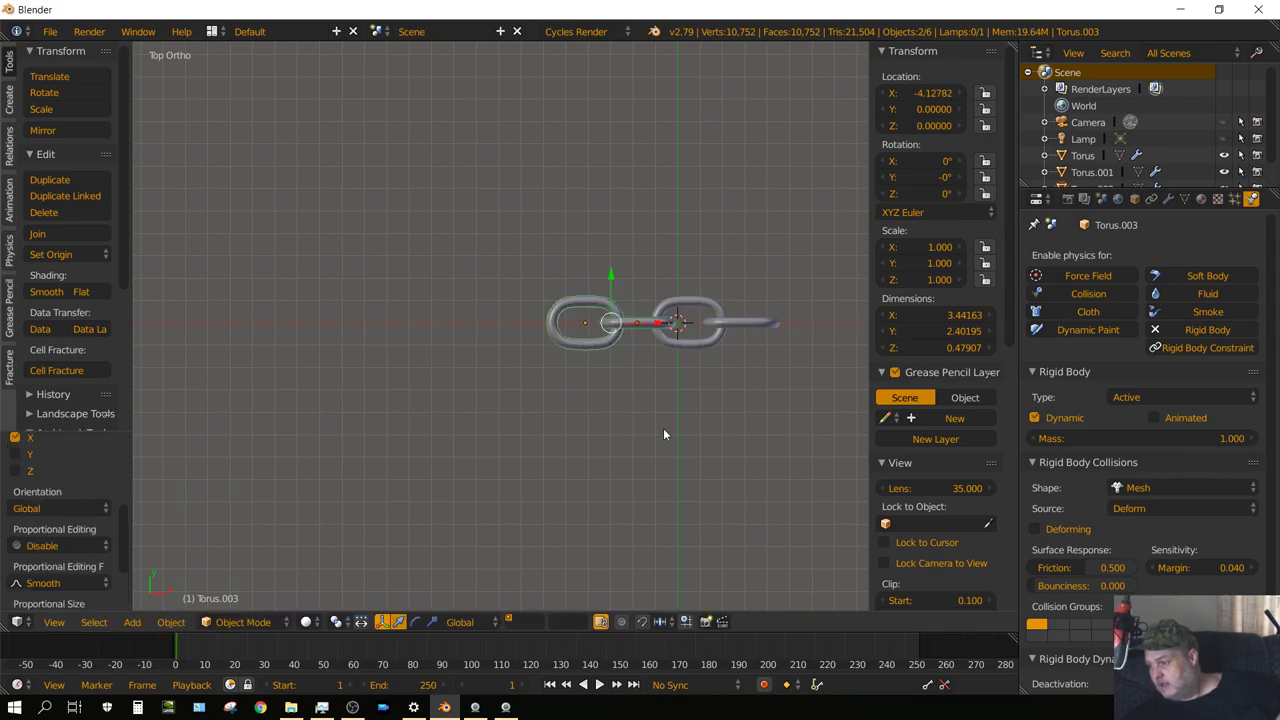
middle_click_drag(664, 428, 664, 339)
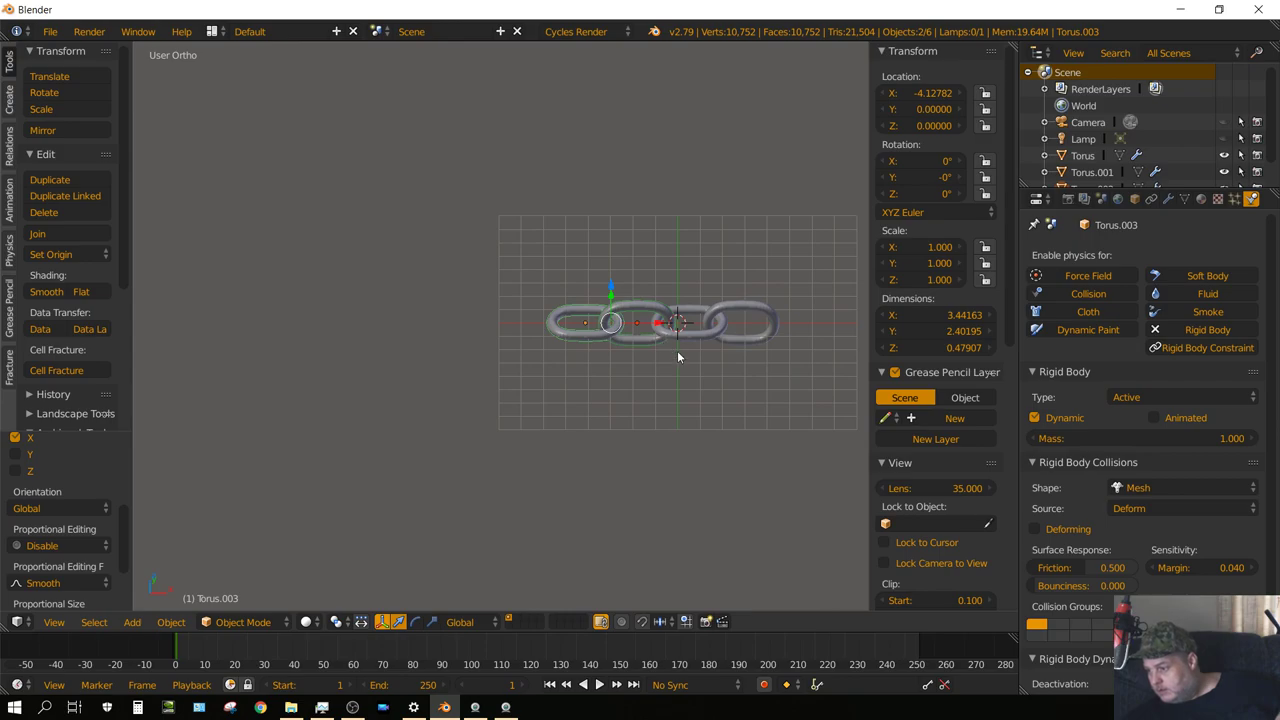
scroll(690, 360, "up", 3)
middle_click_drag(748, 380, 516, 354, "shift")
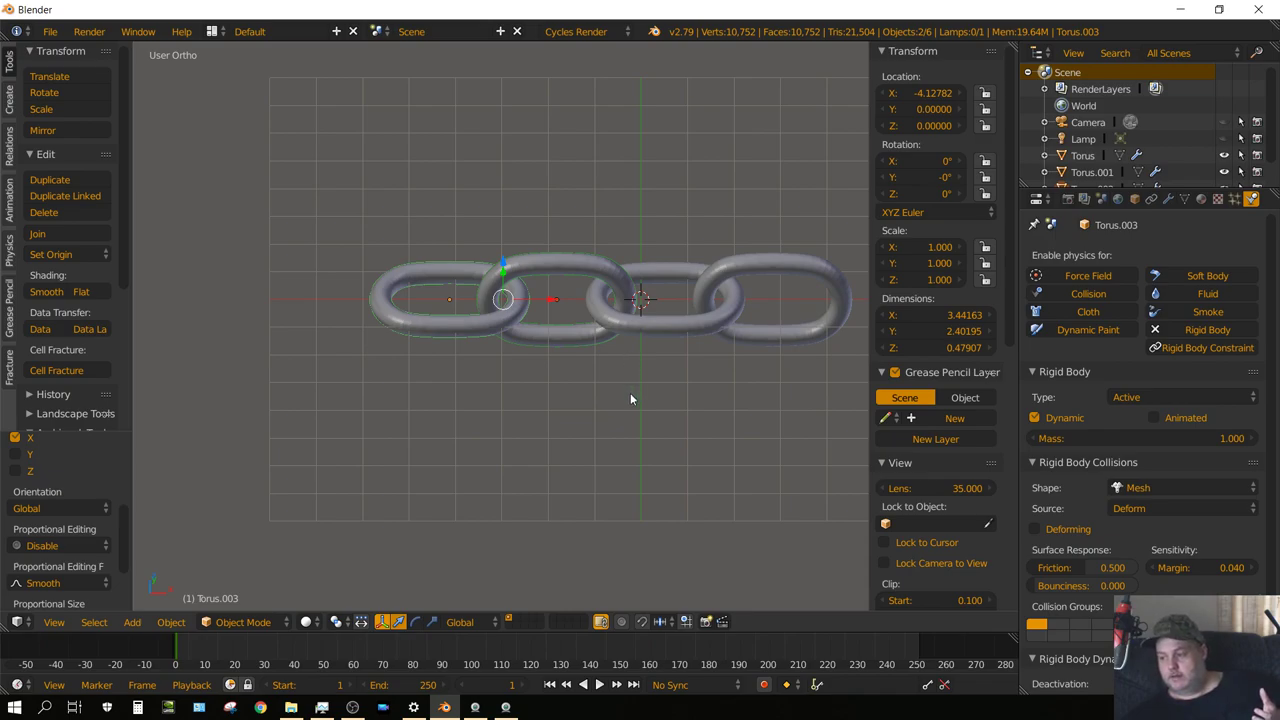
Repeat the duplicate-and-move with Shift+R, growing the chain to 28 links ending at X -59.9
scroll(630, 394, "down", 2)
scroll(631, 398, "down", 3)
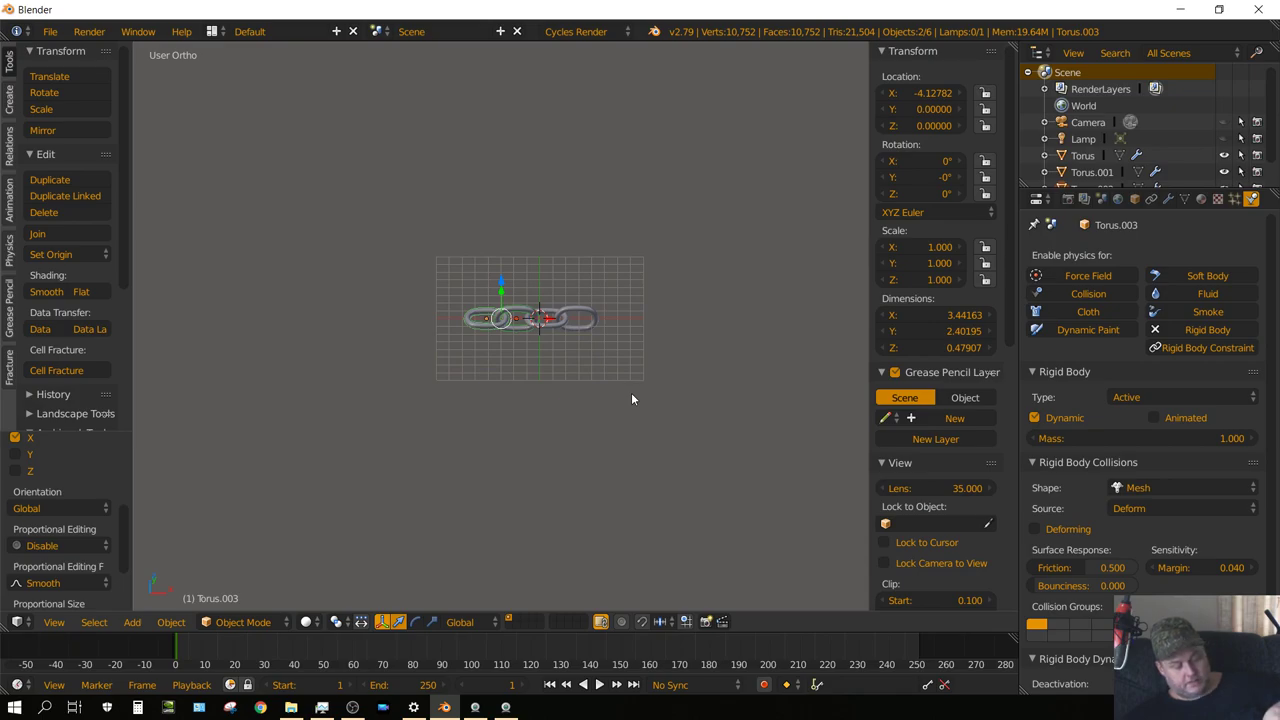
key("shift+r")
key("shift+r")
key("shift+r")
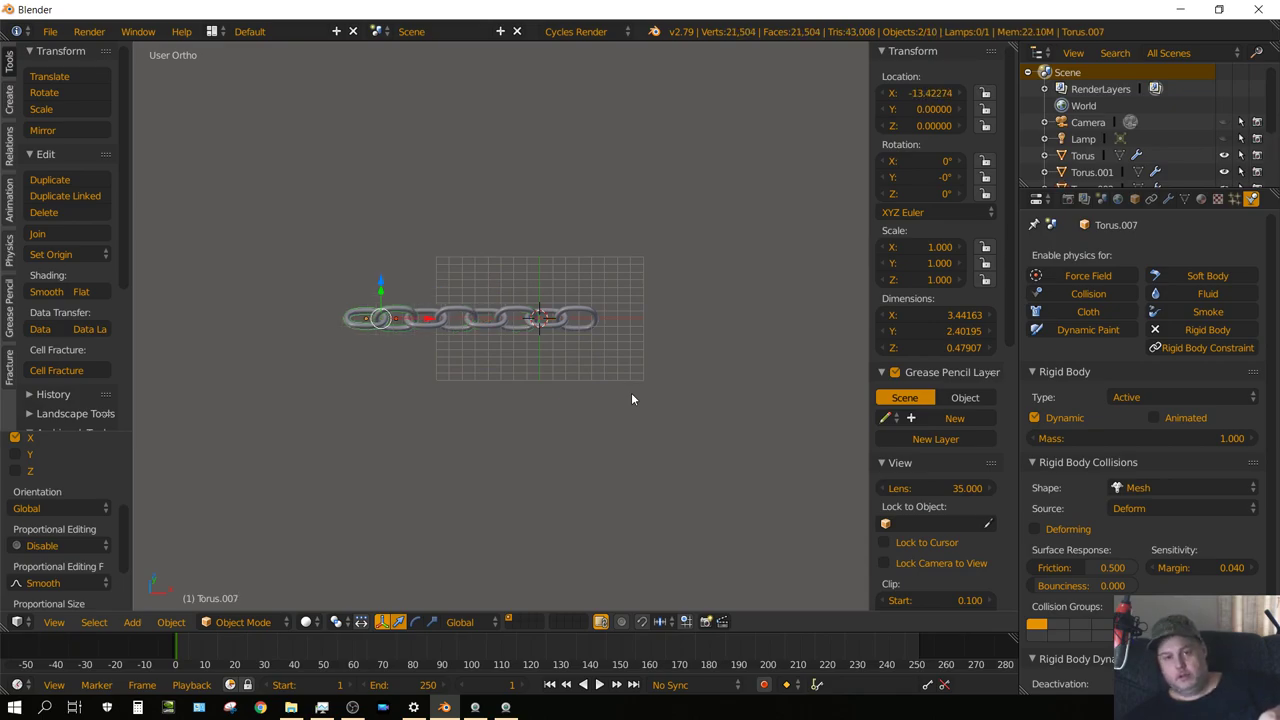
key("shift+r")
key("shift+r")
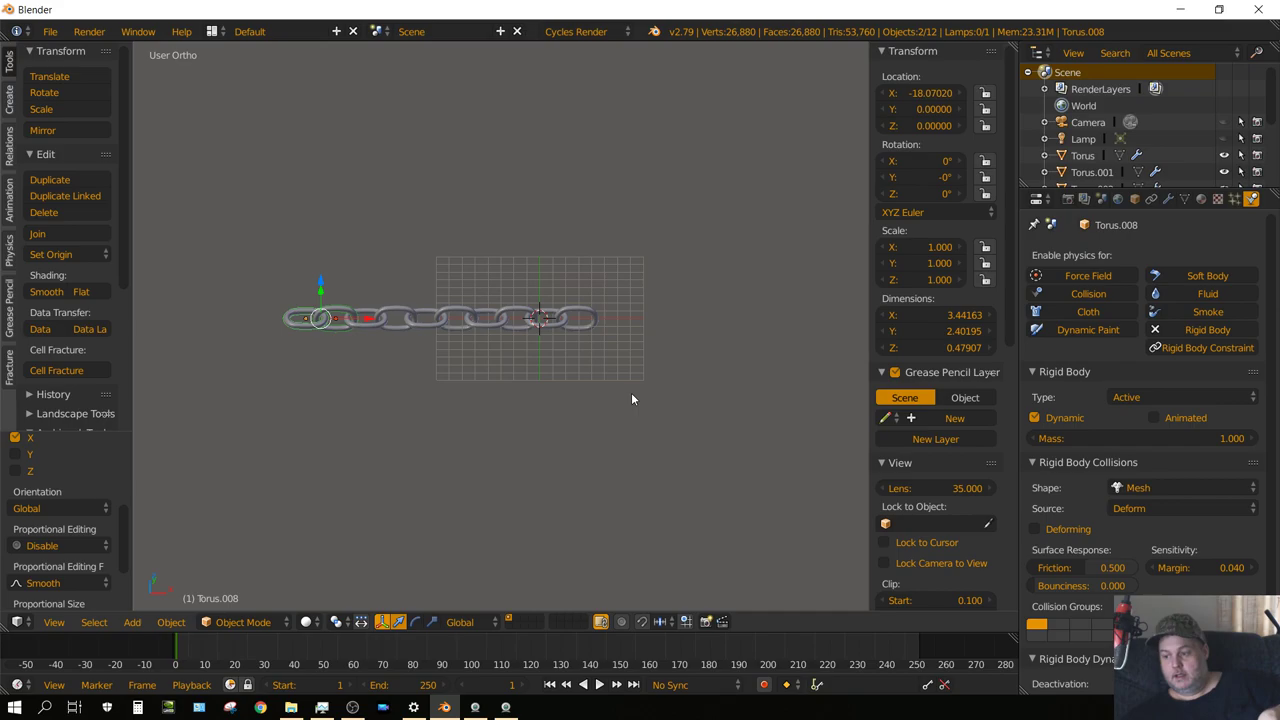
key("shift+r")
key("shift+r")
key("shift+r")
key("shift+r")
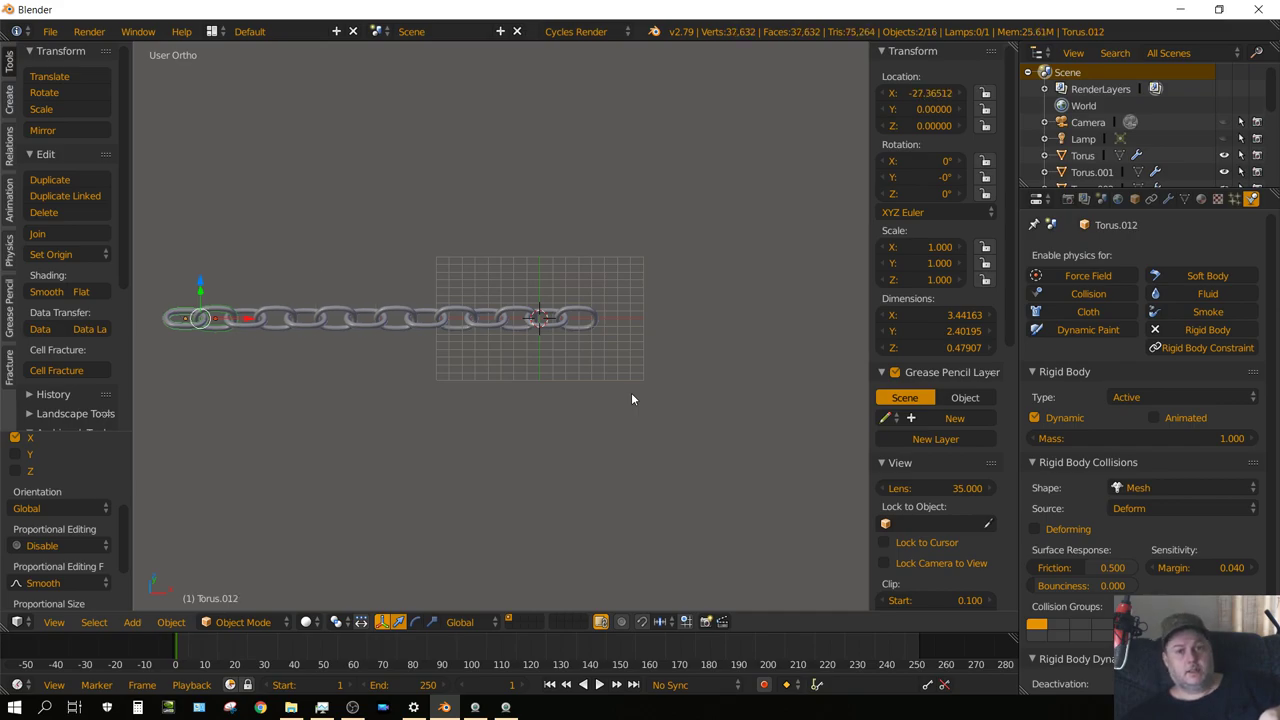
key("shift+r")
key("shift+r")
key("shift+r")
key("shift+r")
key("shift+r")
key("shift+r")
key("shift+r")
key("shift+r")
key("shift+r")
key("shift+r")
key("shift+r")
key("shift+r")
key("shift+r")
key("shift+r")
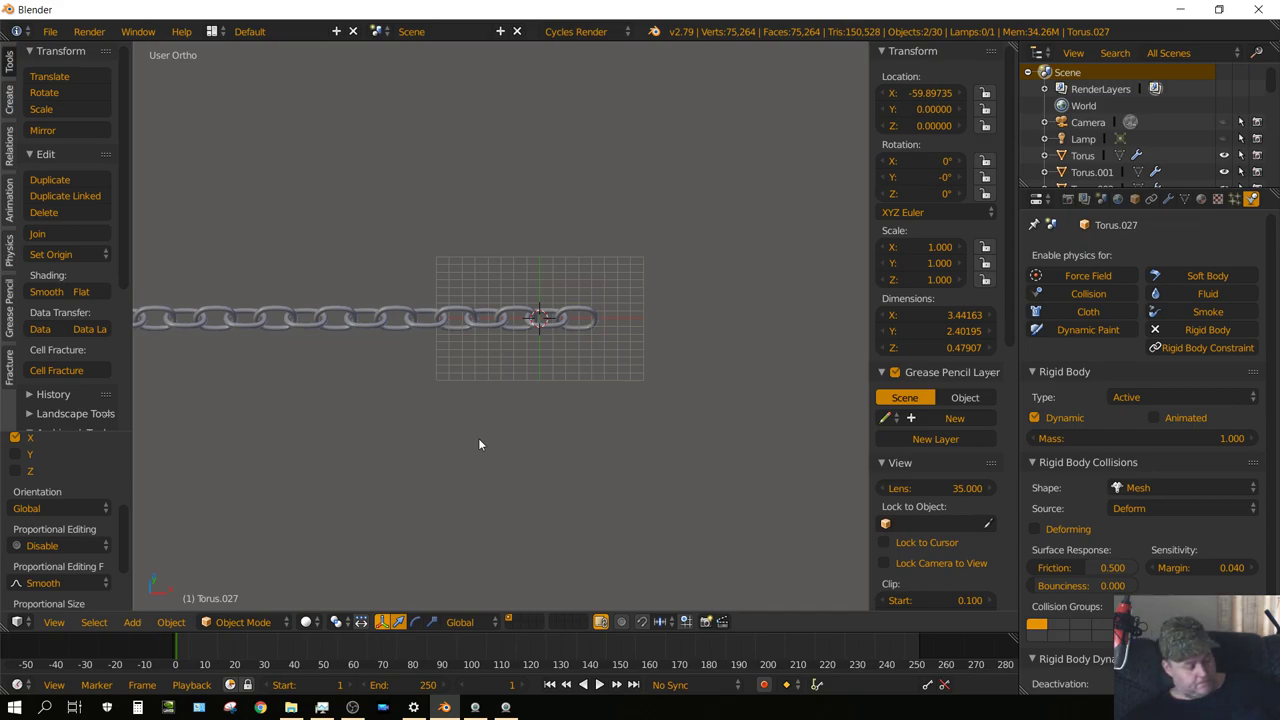
middle_click_drag(427, 418, 148, 402, "shift")
scroll(150, 404, "down", 3)
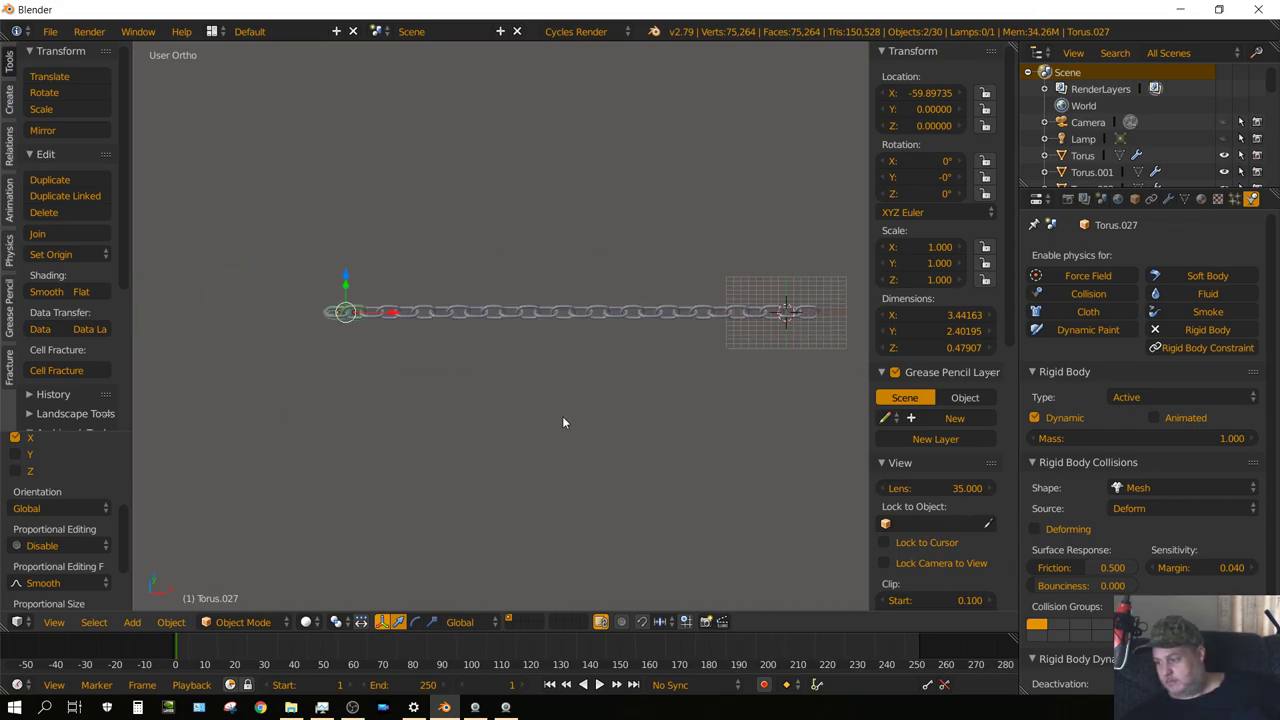
middle_click_drag(562, 418, 472, 411, "shift")
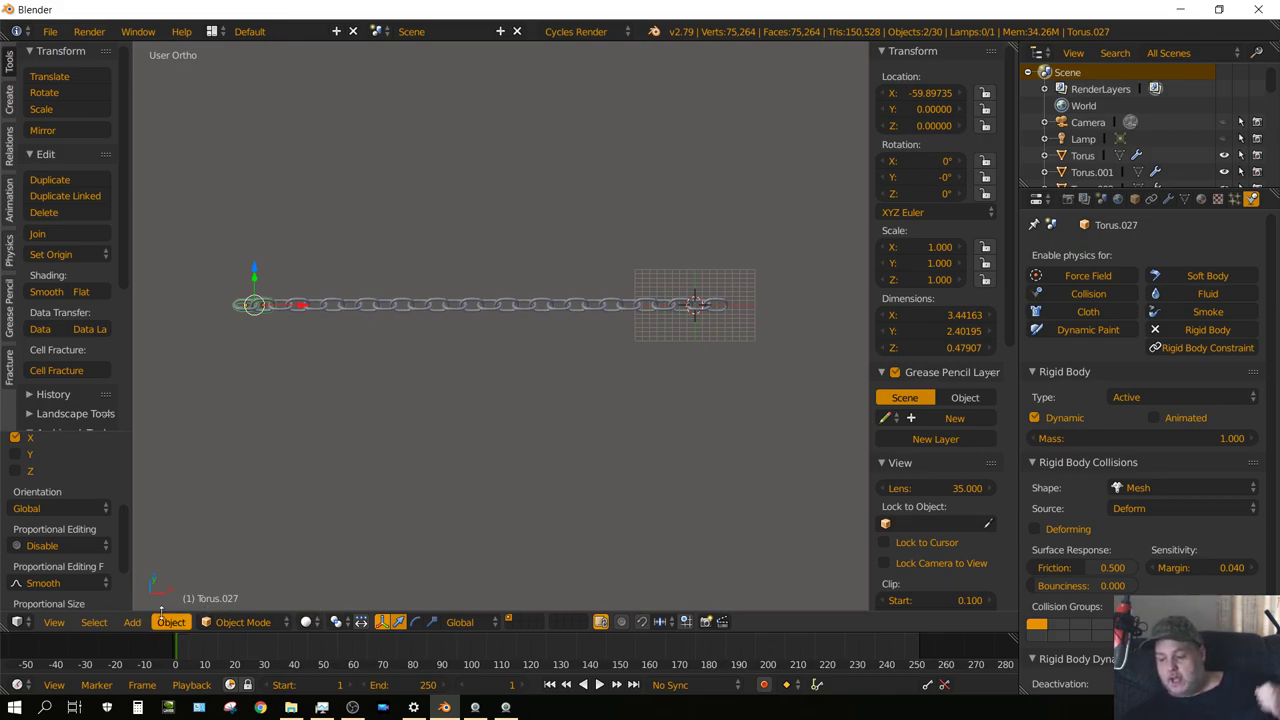
Add a plane and scale it up to 71.949
left_click(131, 622)
mouse_move(150, 602)
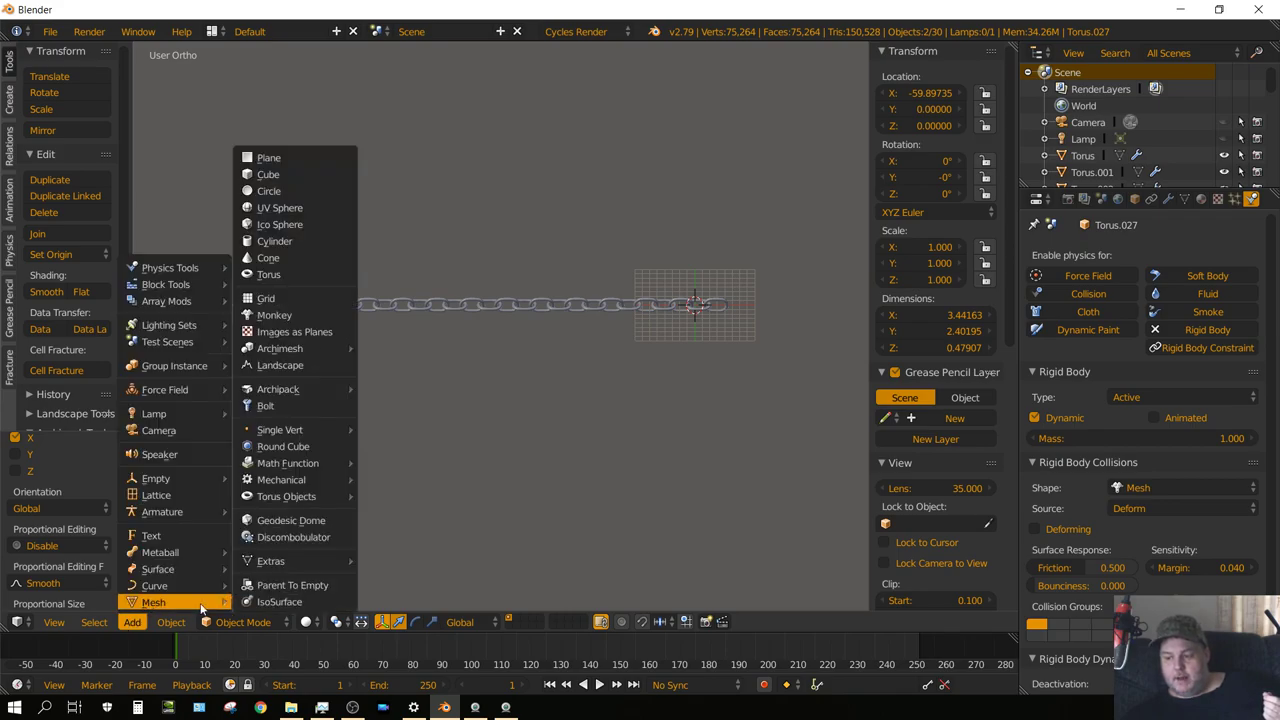
left_click(260, 158)
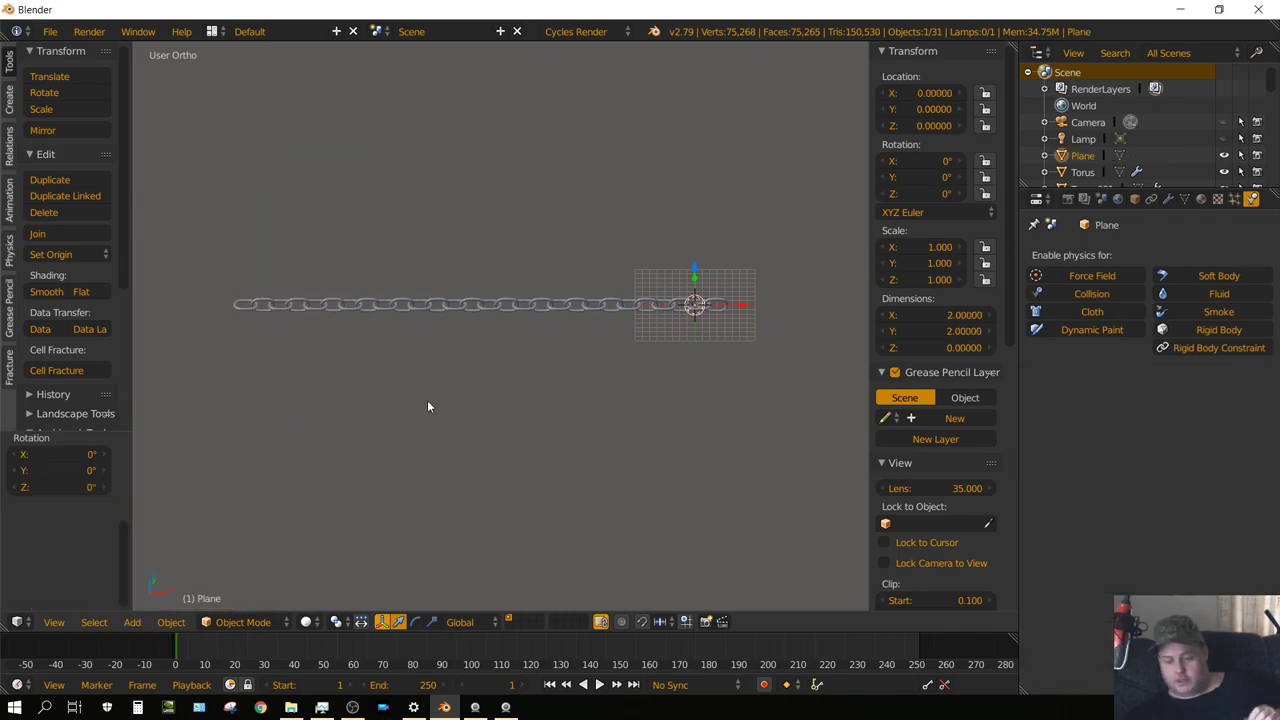
key("s")
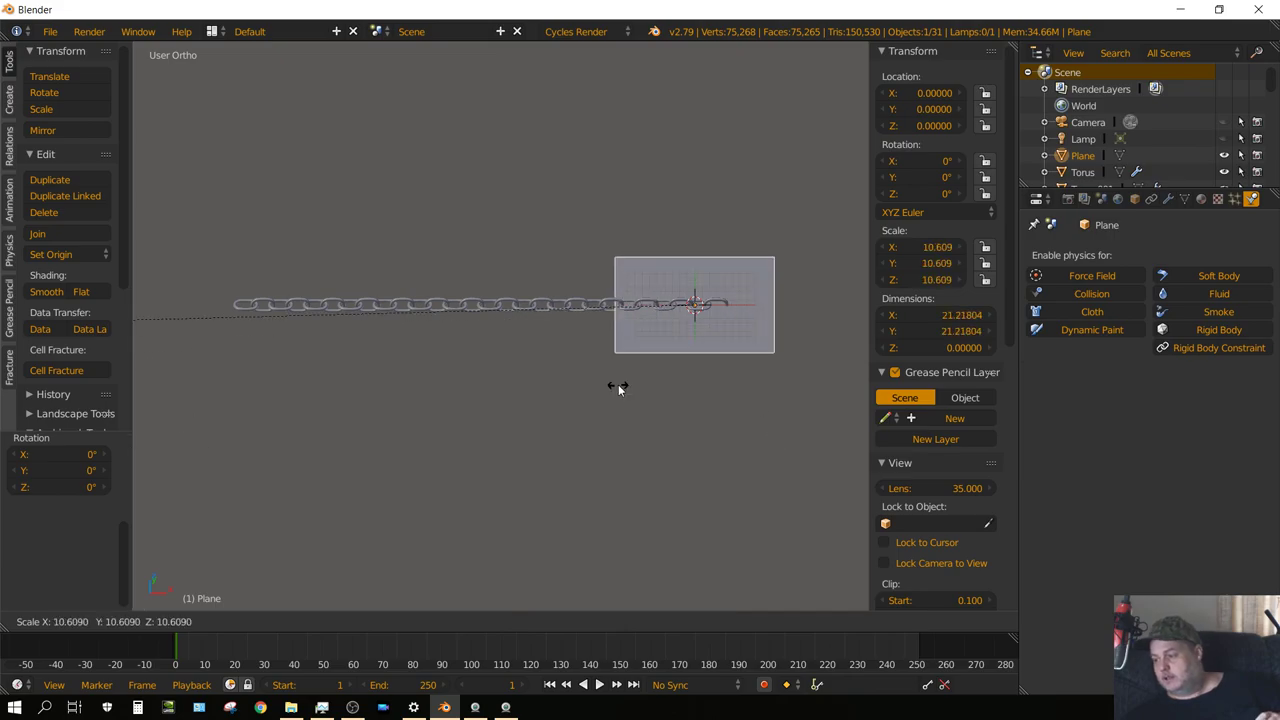
left_click(558, 532)
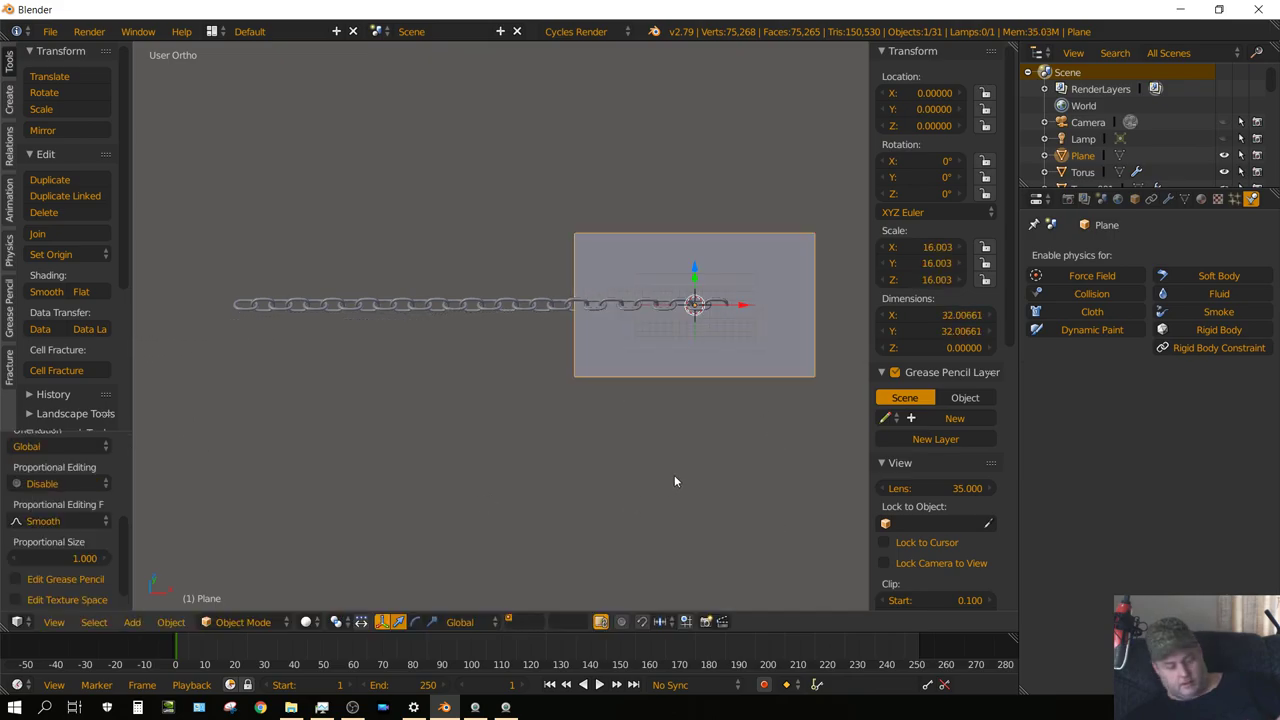
key("s")
left_click(772, 160)
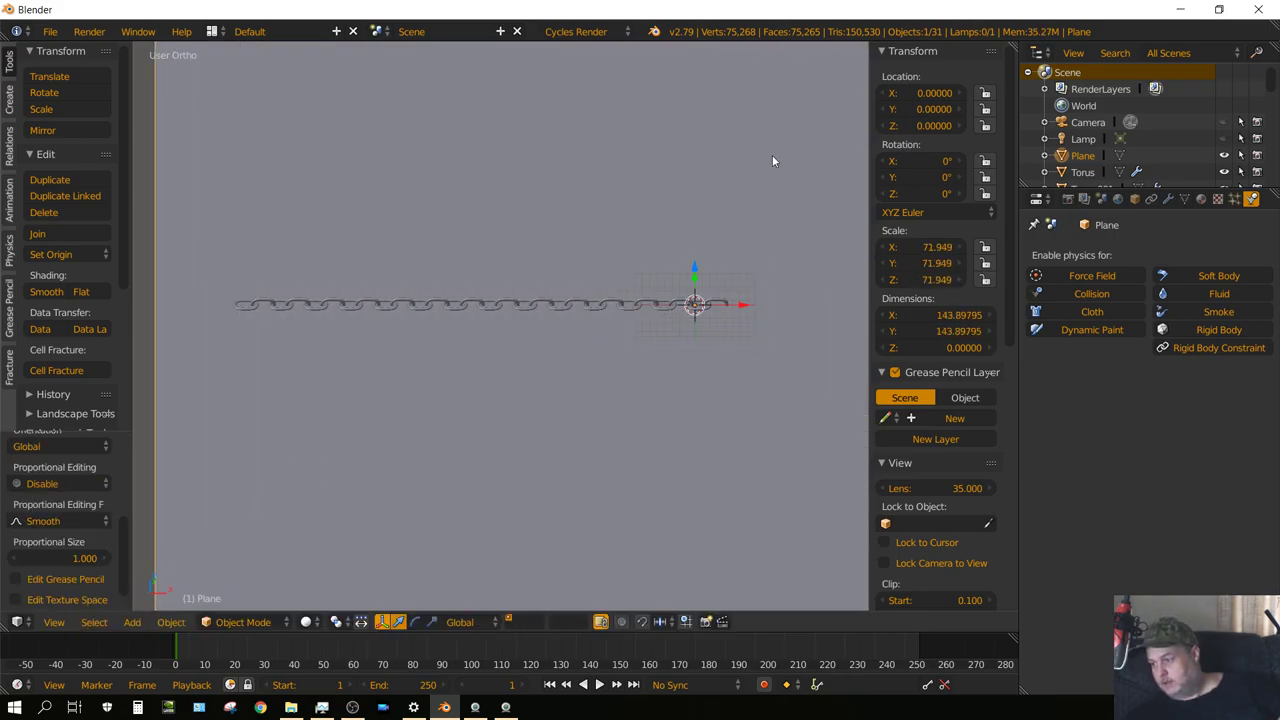
Move the plane to X -28 and lower it to about Z -25.5 beneath the chain
left_click_drag(757, 303, 552, 325)
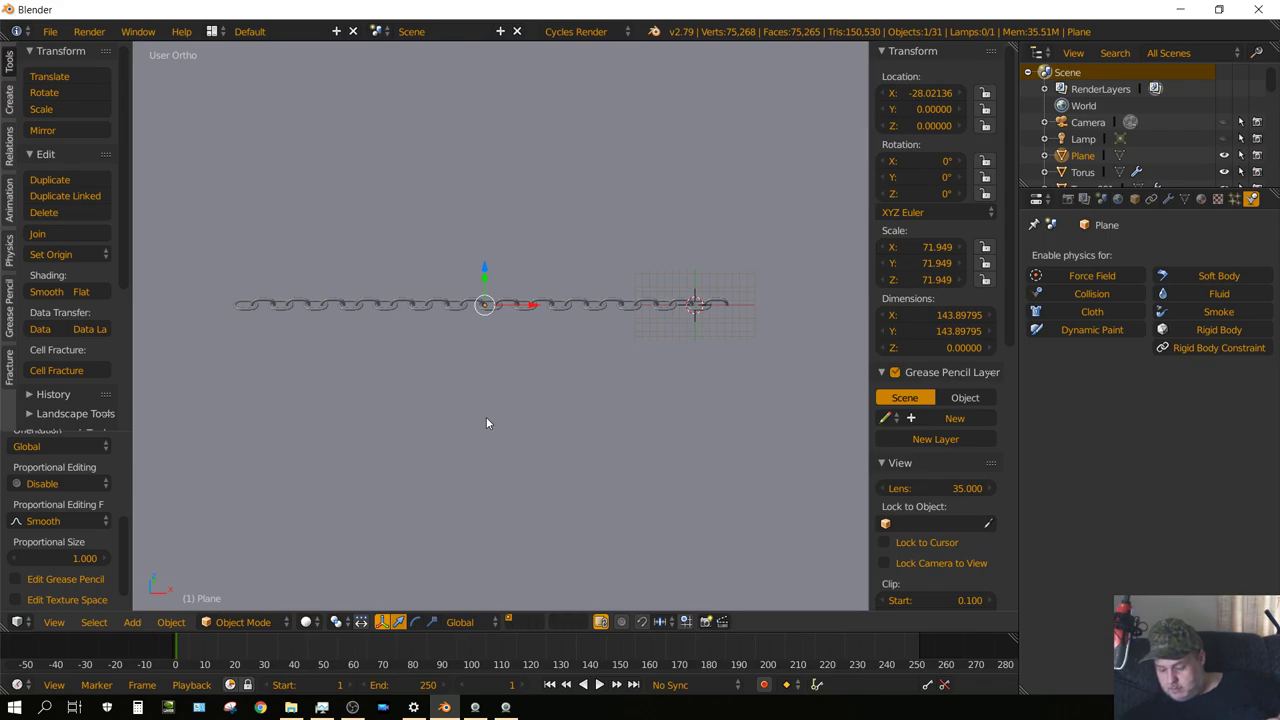
key("KP_1")
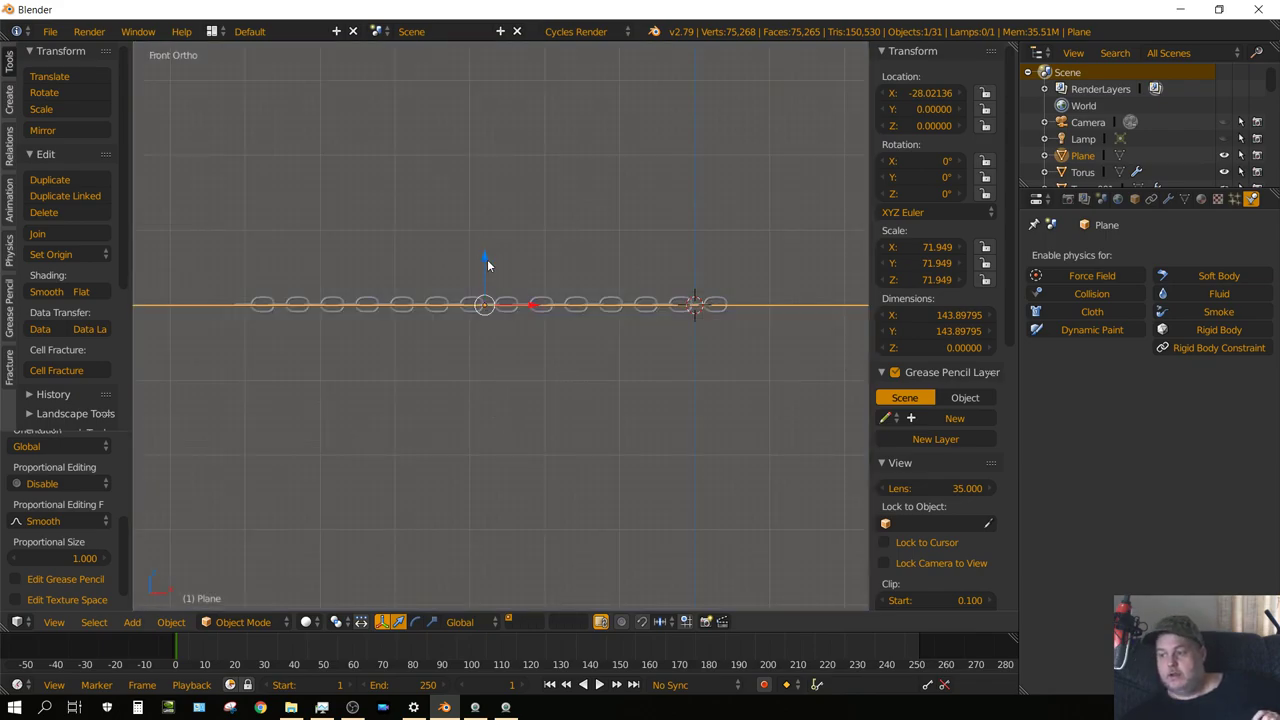
left_click_drag(486, 260, 466, 453)
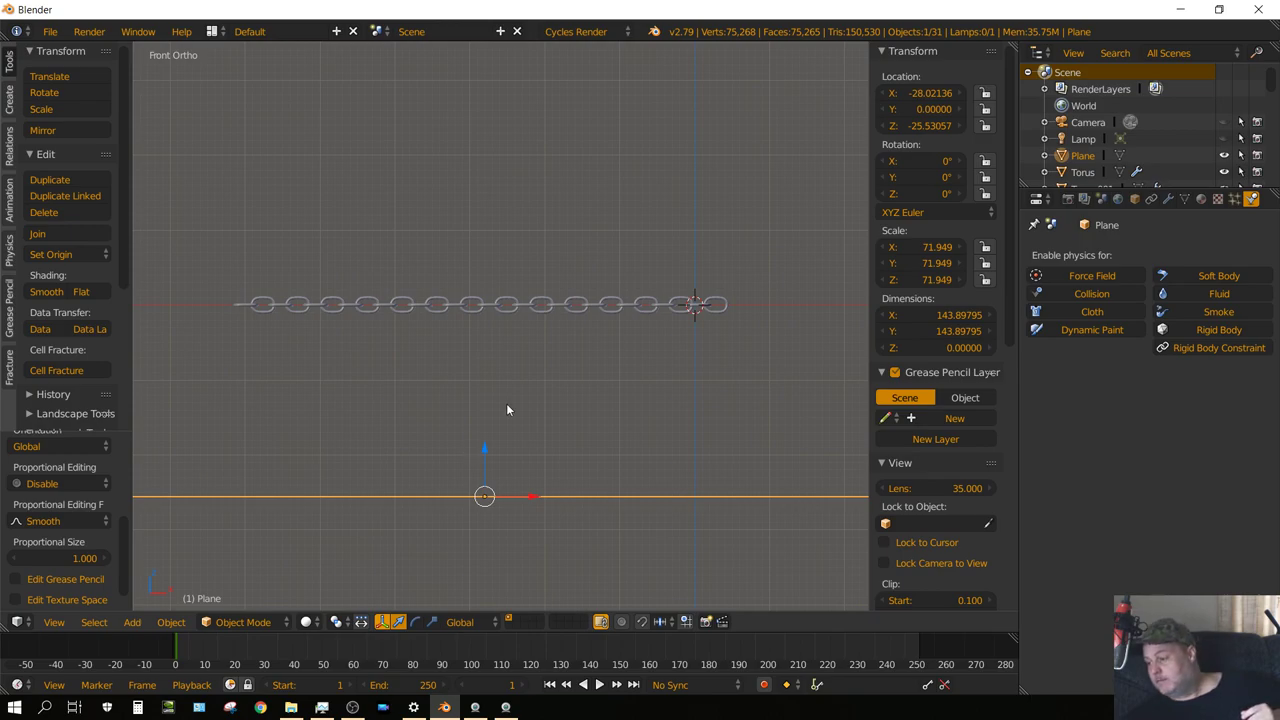
Make the floor plane a Passive rigid body and tilt the view to look down on the chain
left_click(1216, 331)
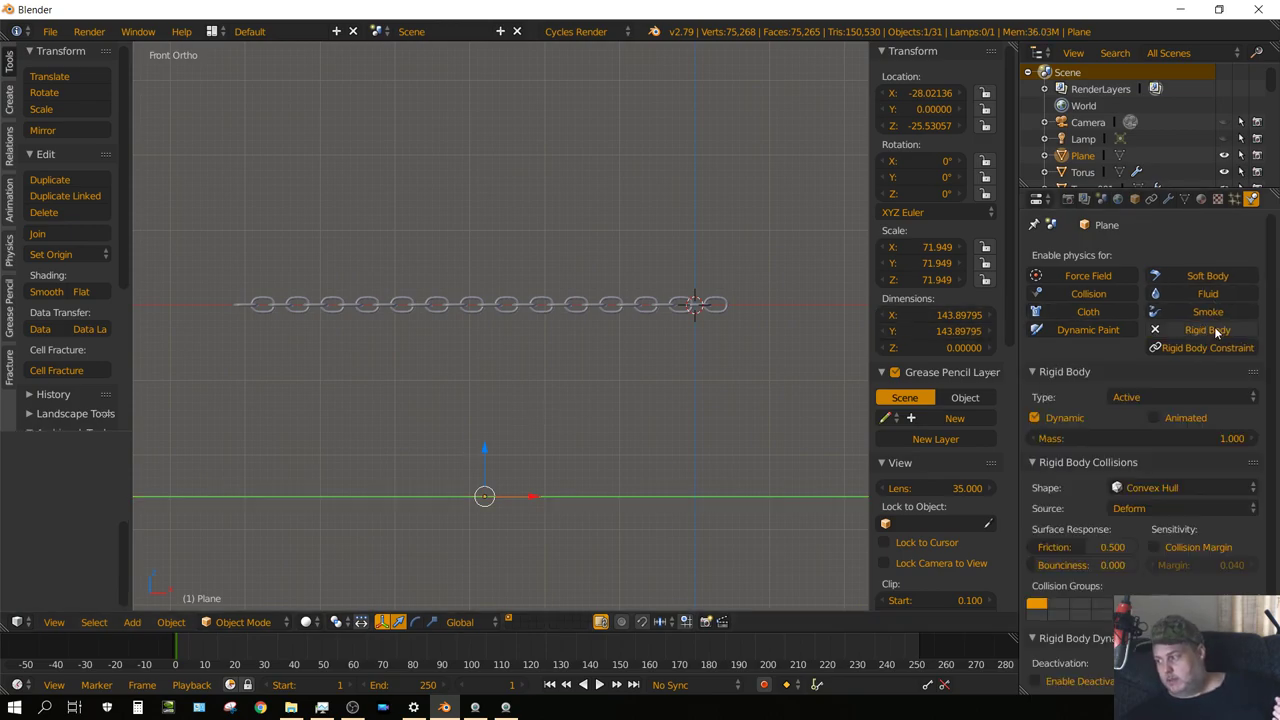
left_click(1161, 394)
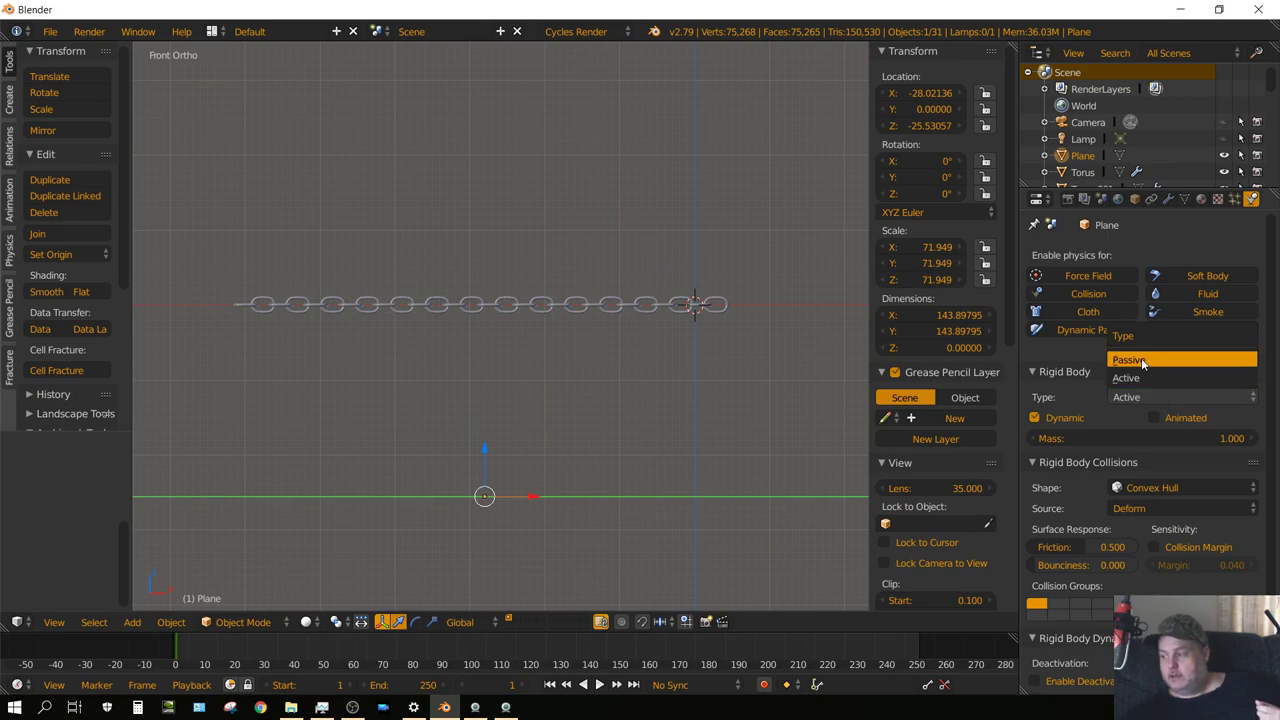
left_click(1141, 359)
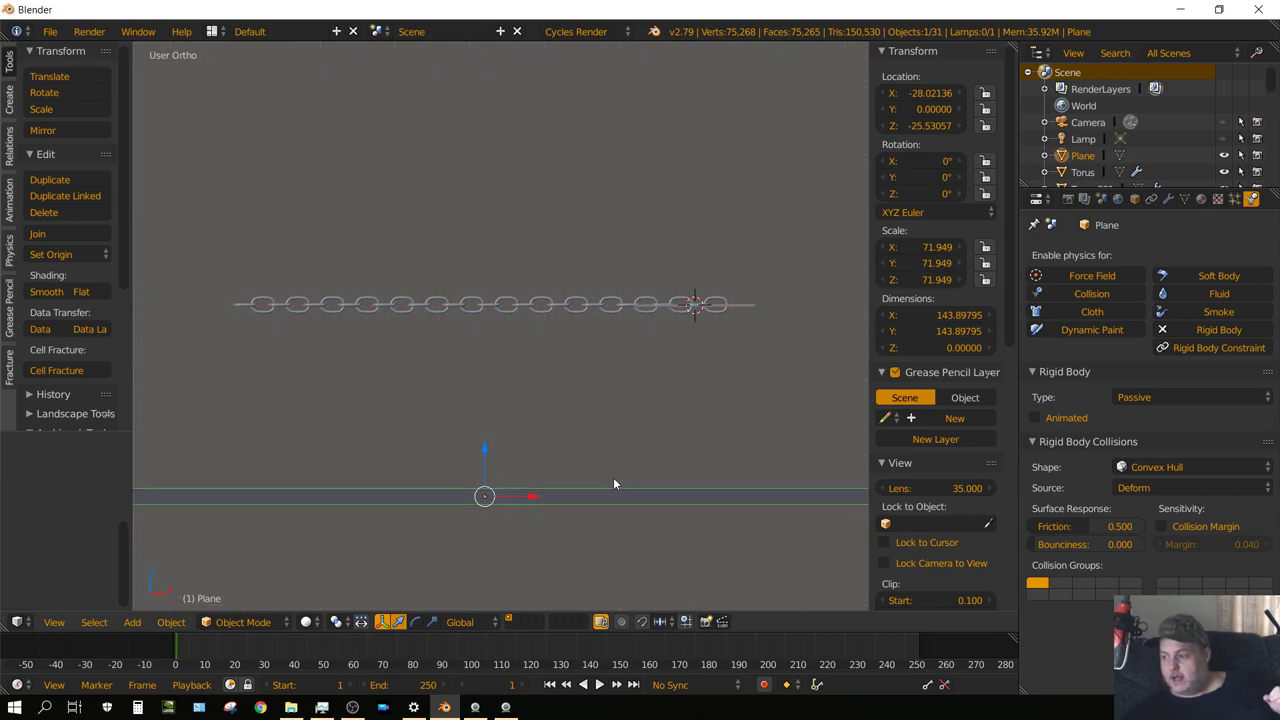
middle_click_drag(613, 477, 589, 492)
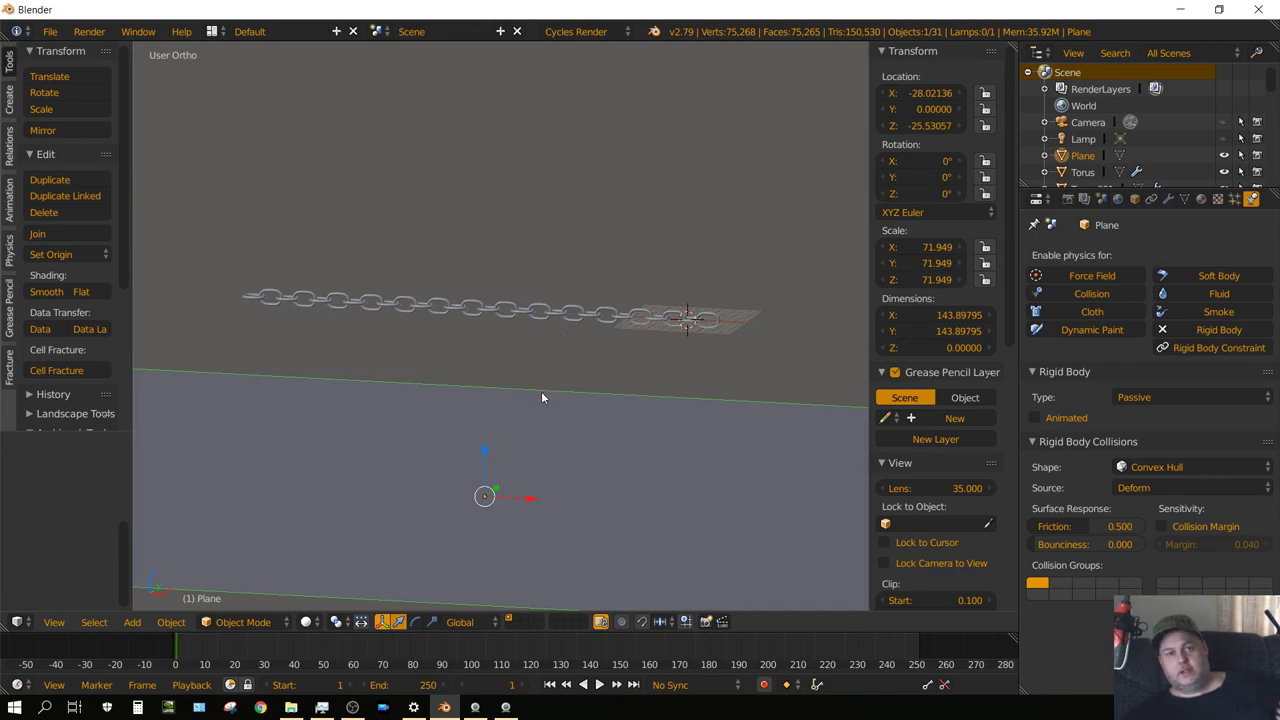
Add a cube and stretch it along Y into a long beam
left_click(132, 623)
mouse_move(152, 604)
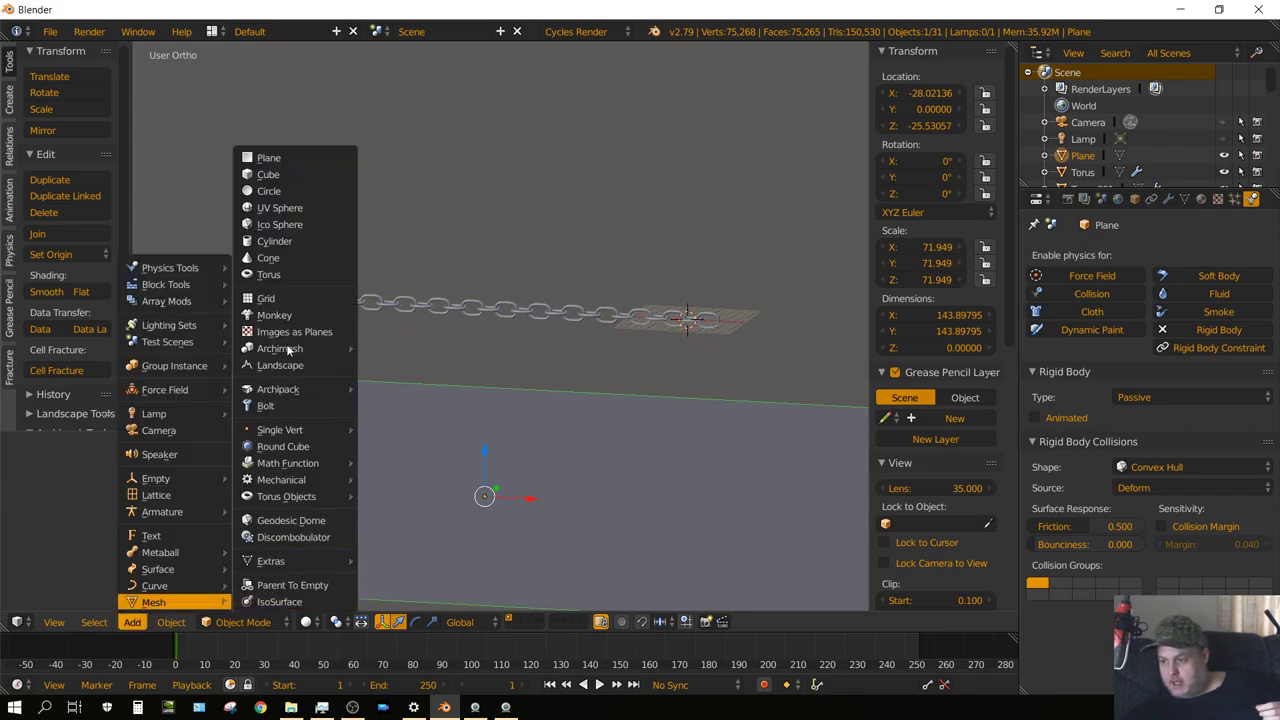
left_click(290, 176)
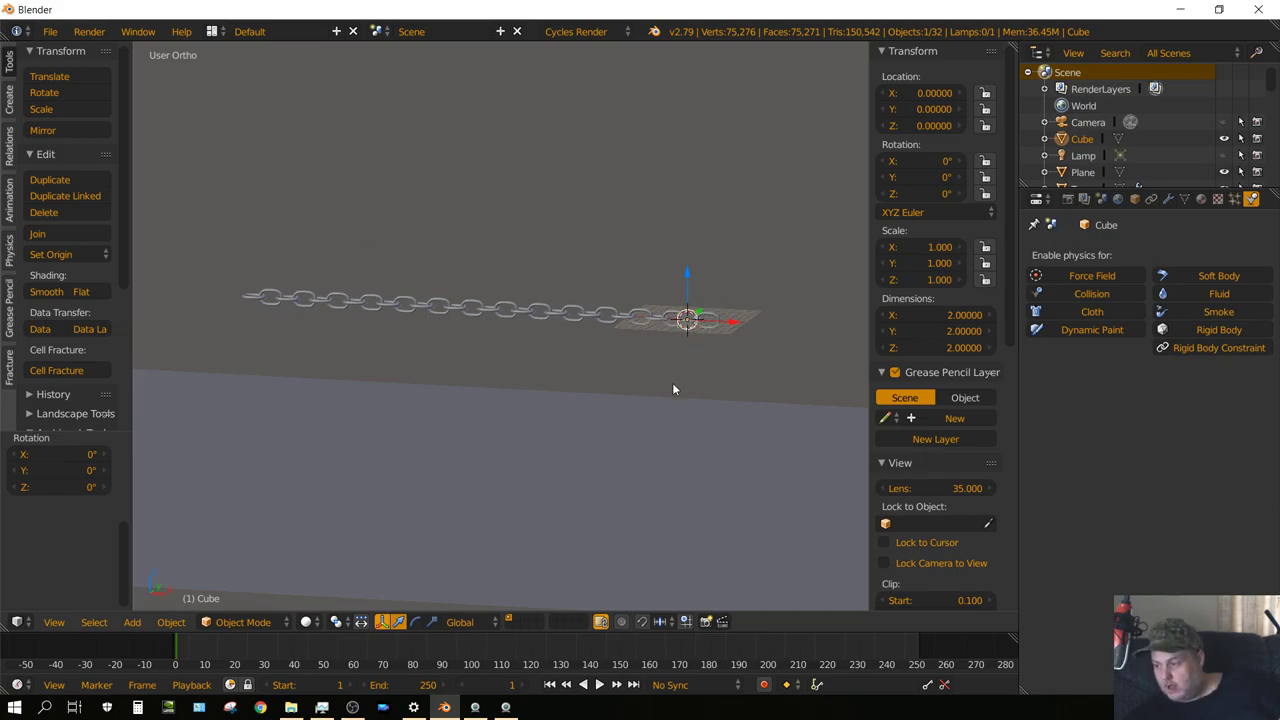
key("s")
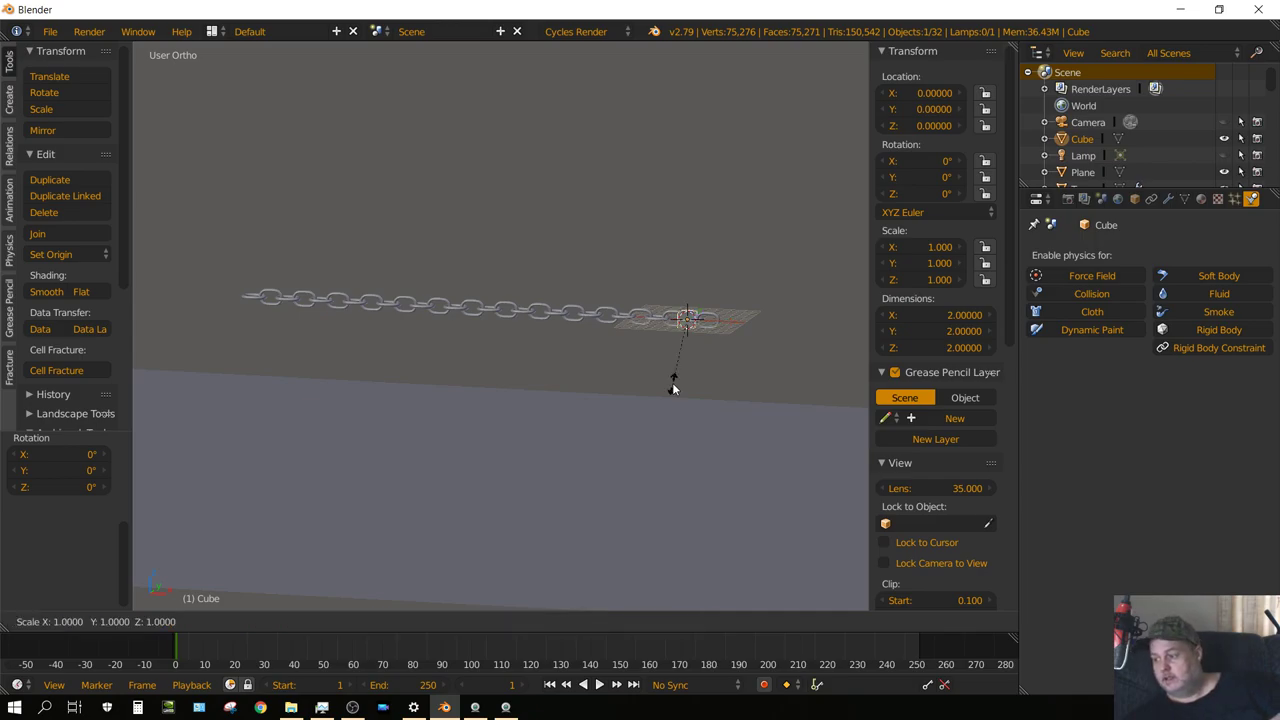
key("y")
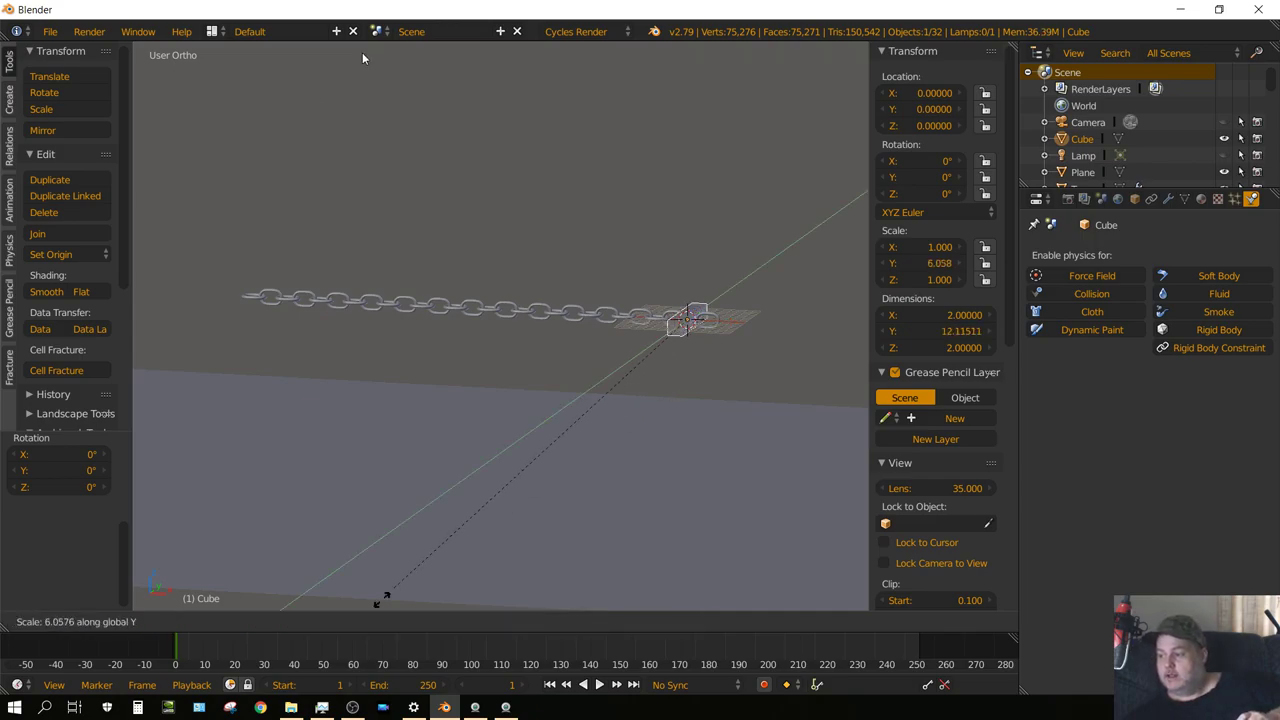
left_click(818, 125)
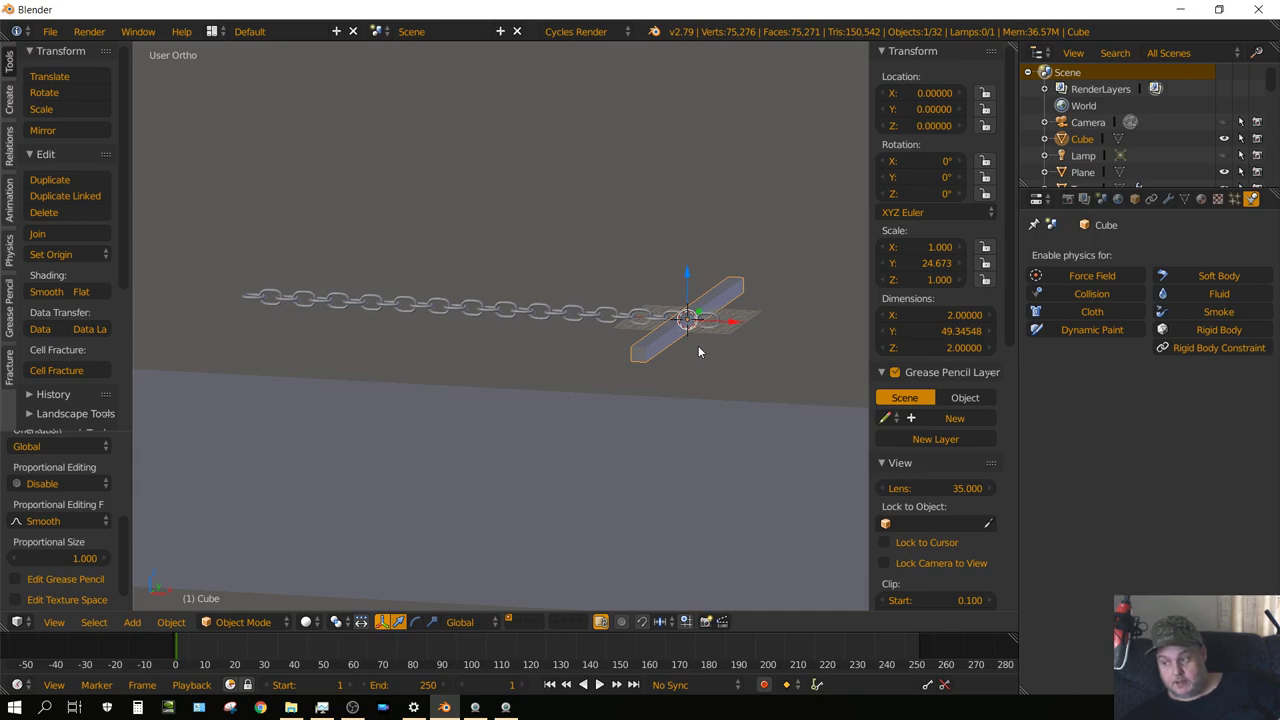
Thicken the beam to 6.98 and move it under the chain to X -33.2, Z -19.95
key("s")
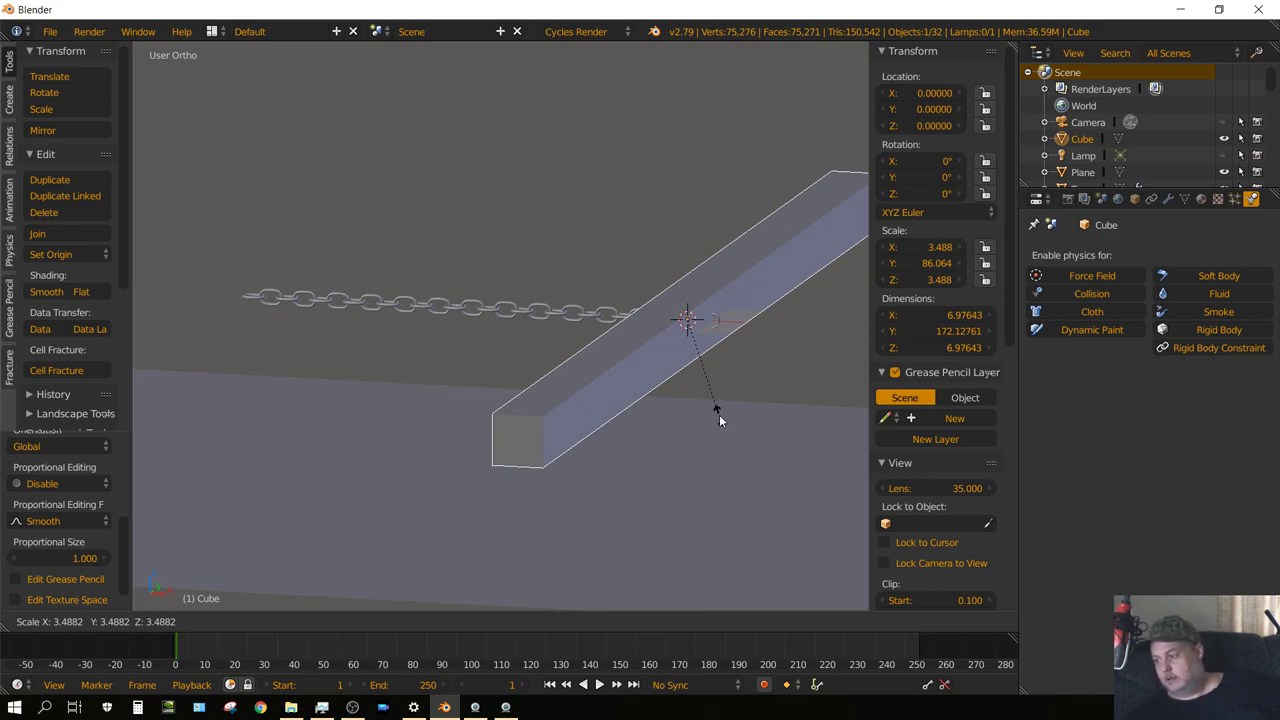
left_click(719, 414)
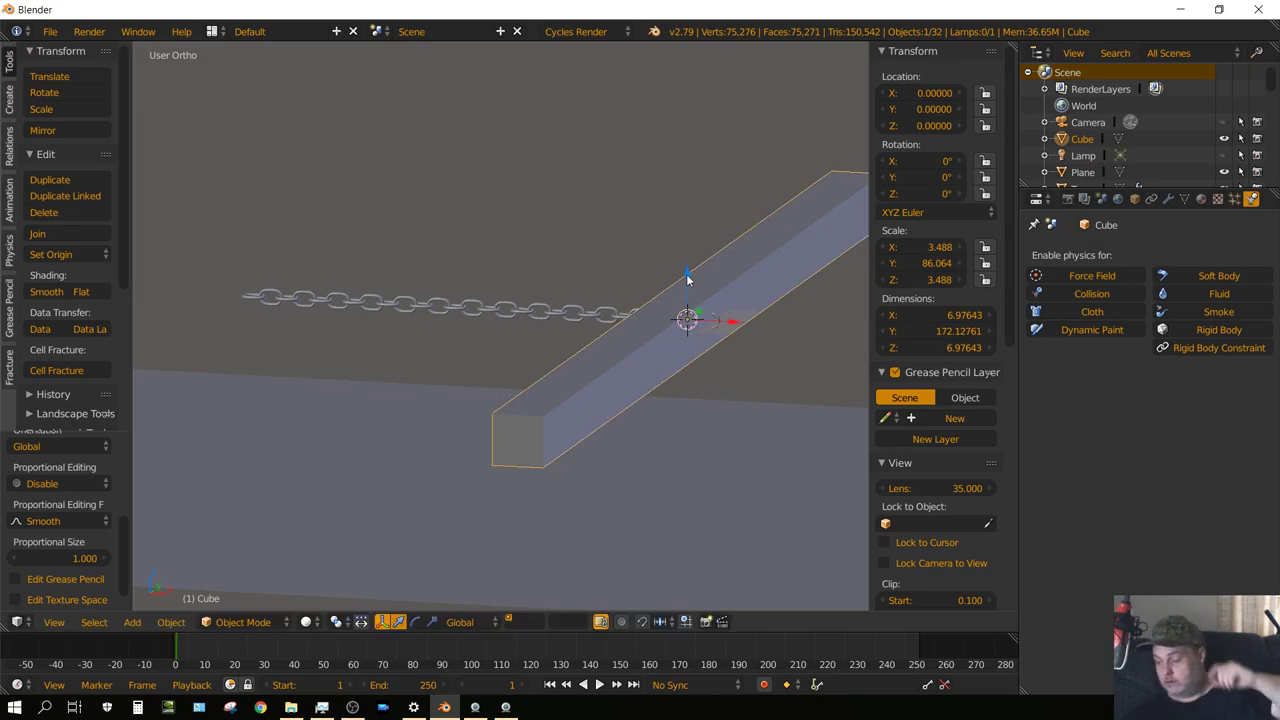
left_click_drag(685, 281, 674, 427)
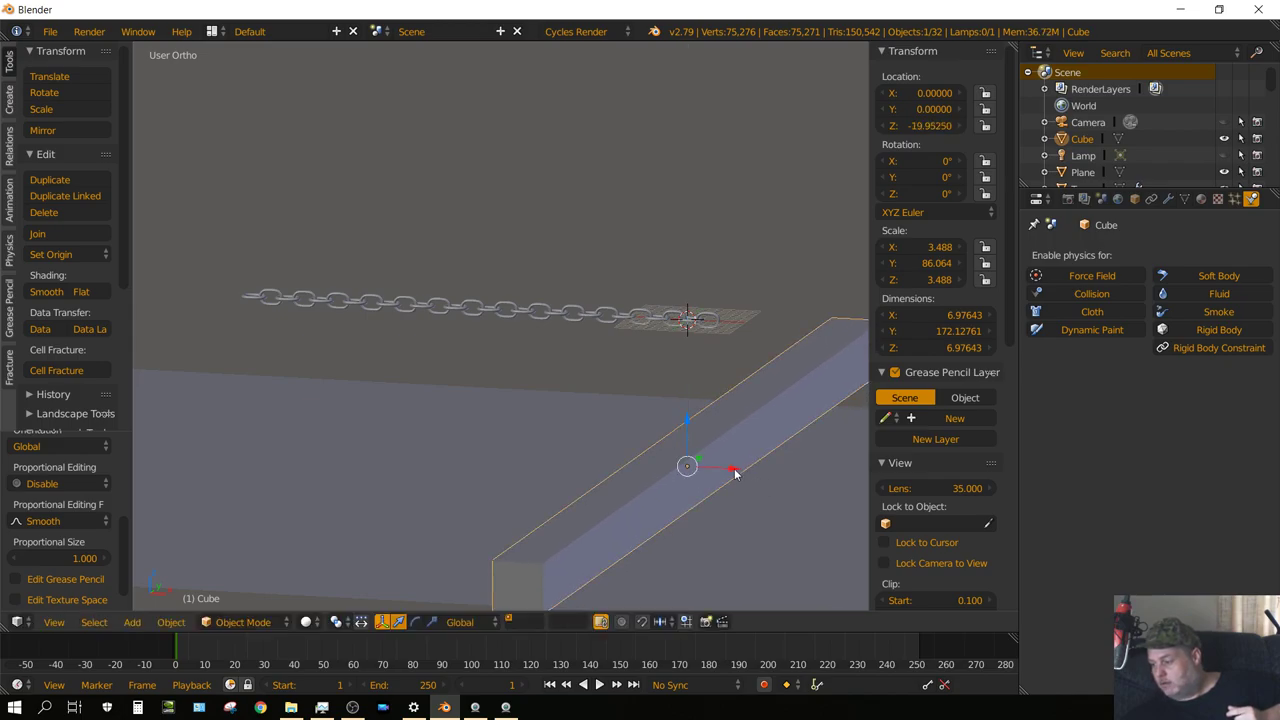
left_click_drag(735, 473, 498, 397)
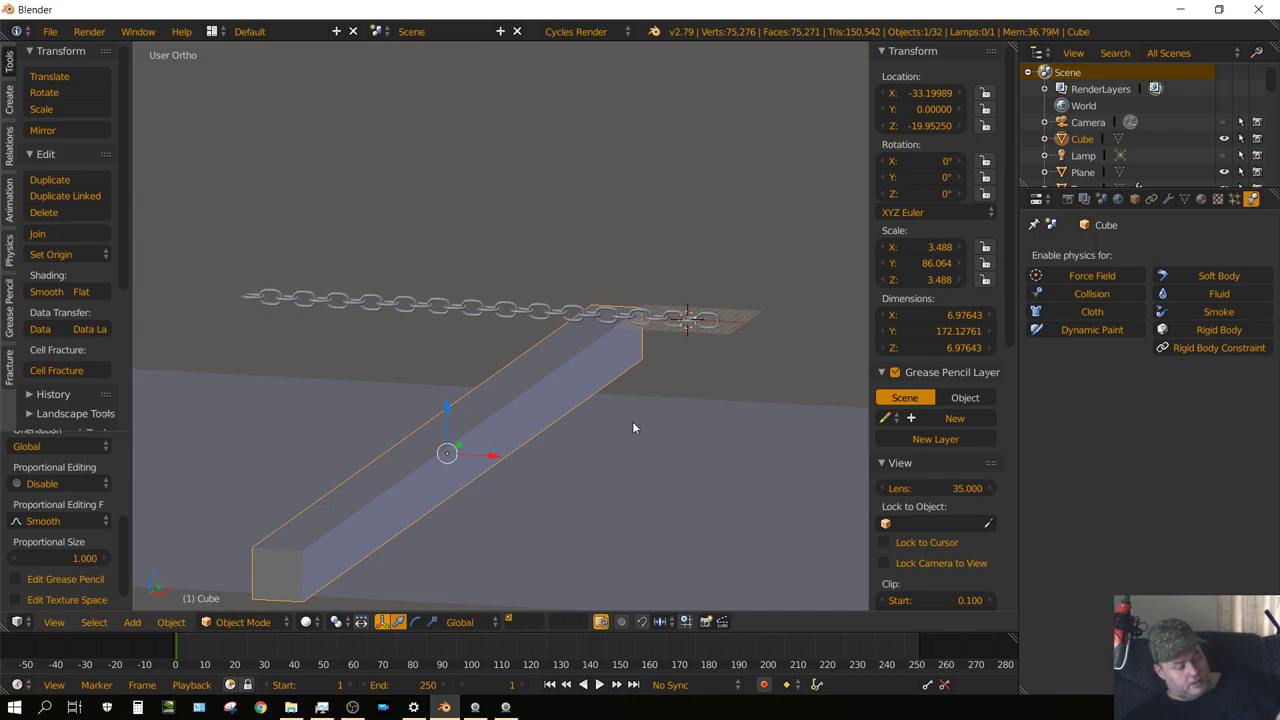
Apply the beam's scale and make it a rigid body
key("ctrl+a")
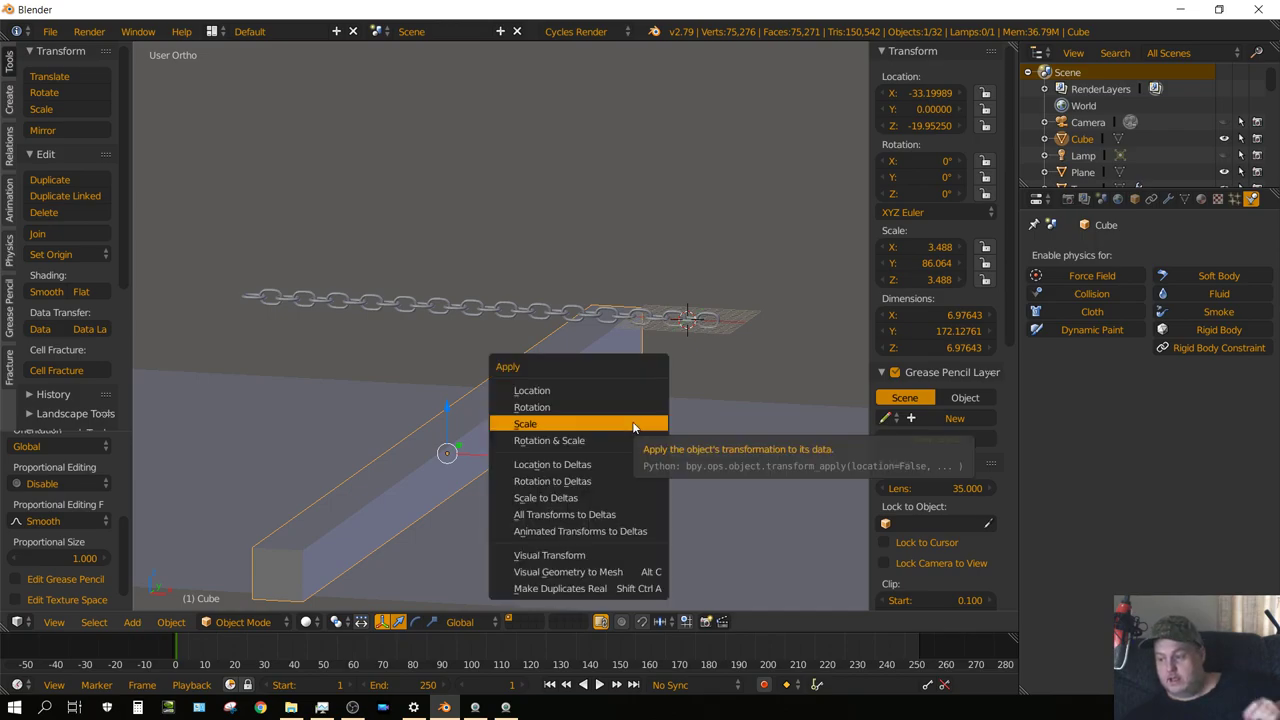
left_click(633, 427)
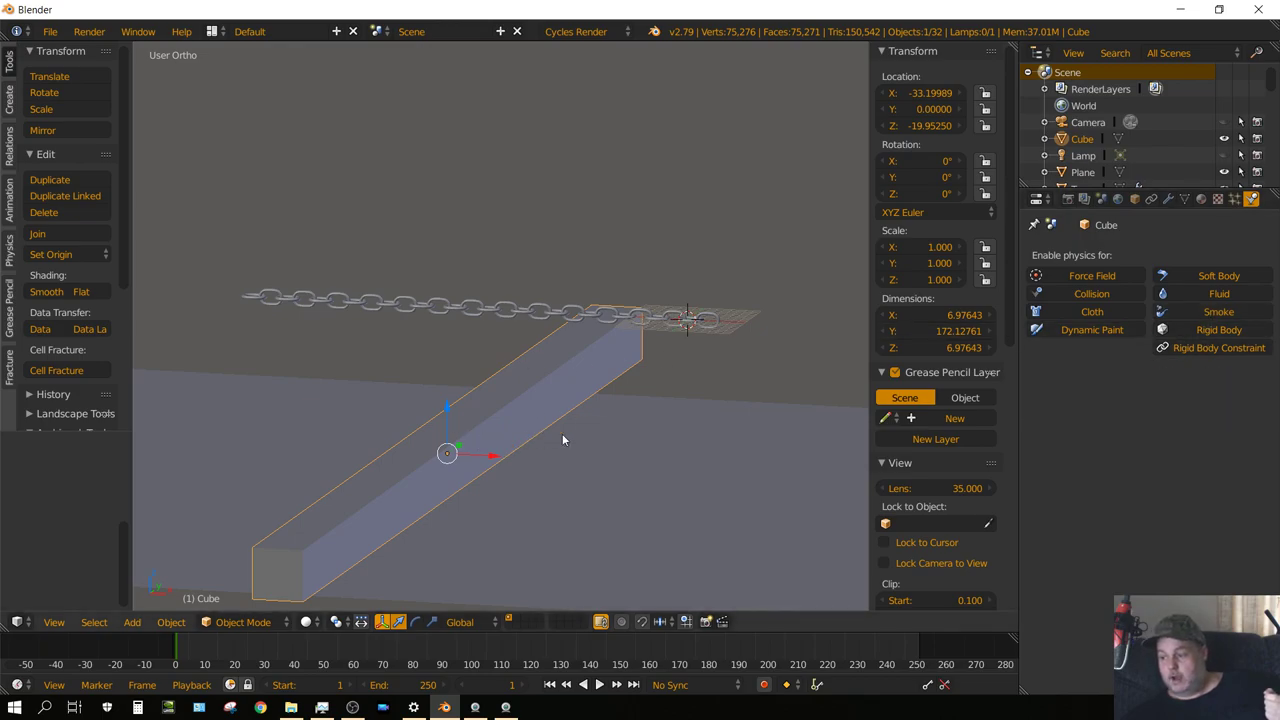
left_click(1216, 331)
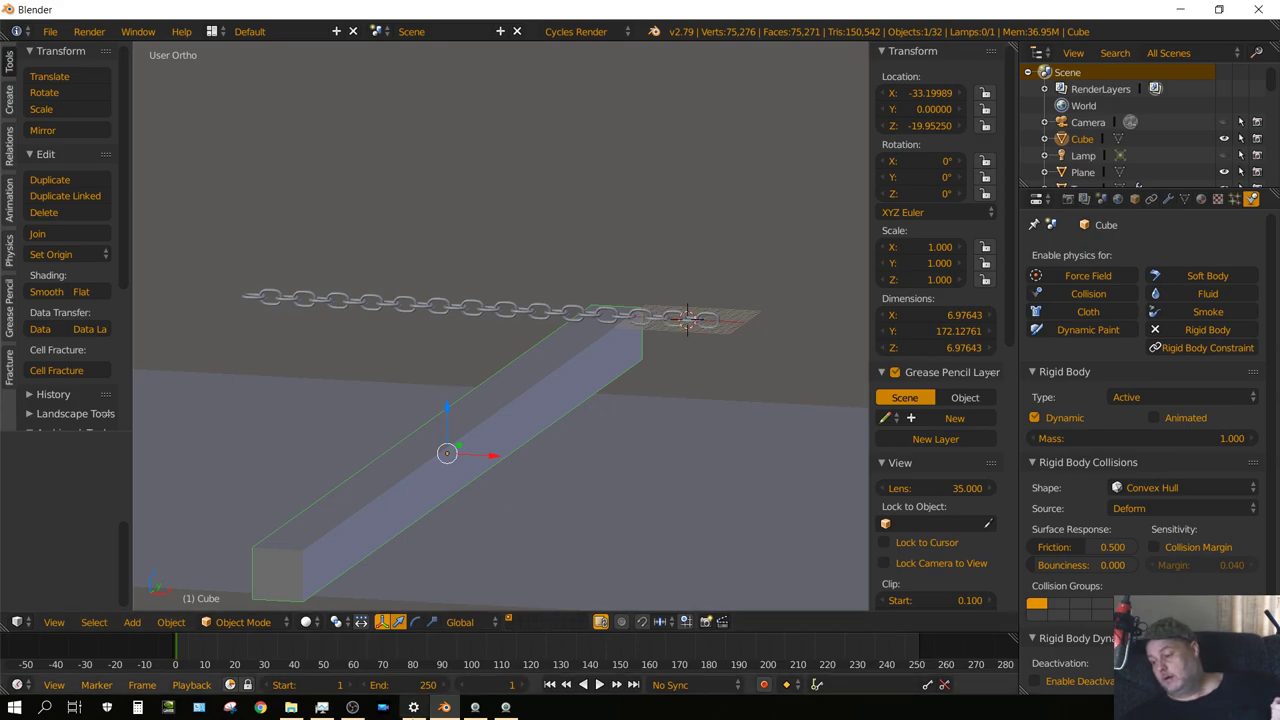
Set the animation end frame to 100, test-play the chain falling, then stop and rewind to frame 1
left_click(413, 684)
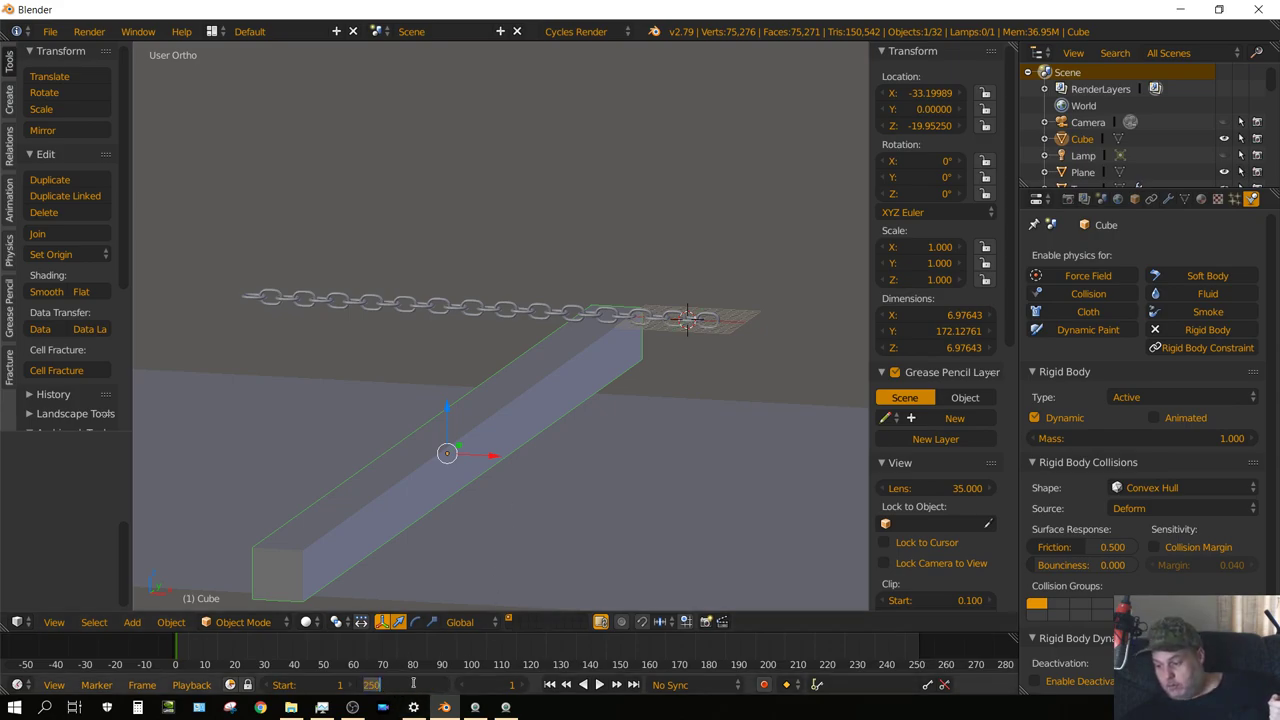
type("100")
key("Return")
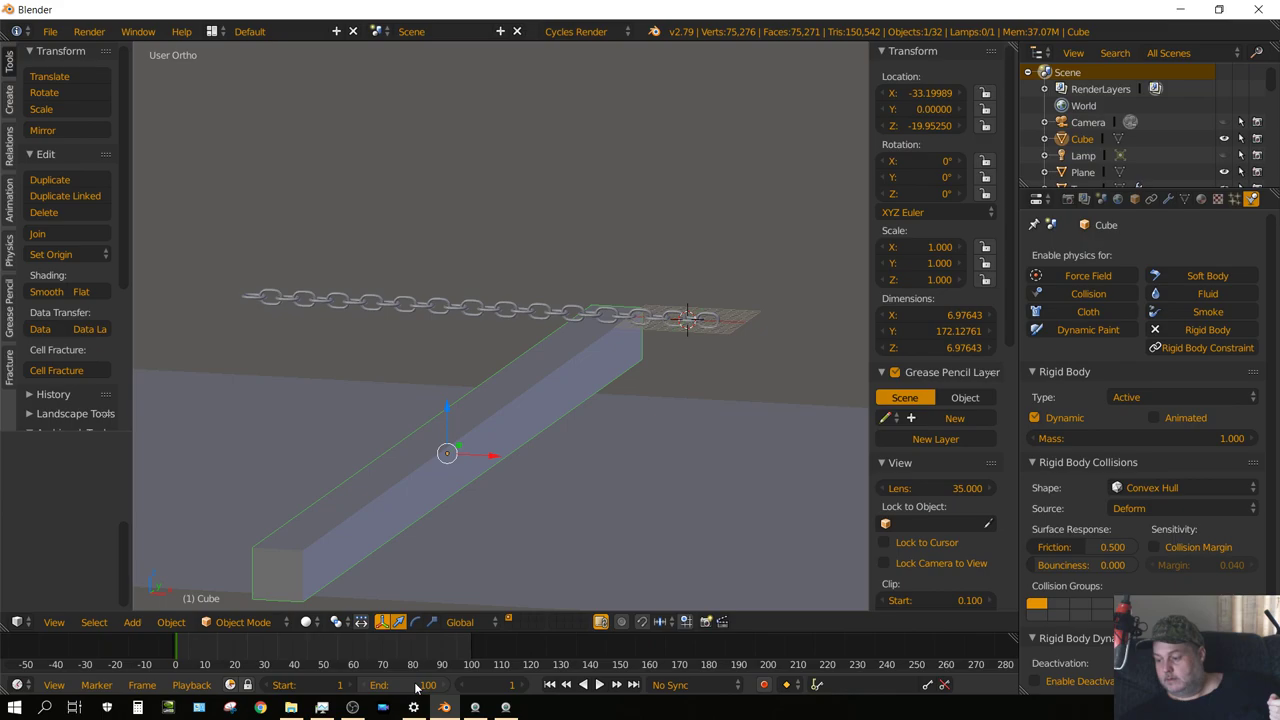
left_click(600, 685)
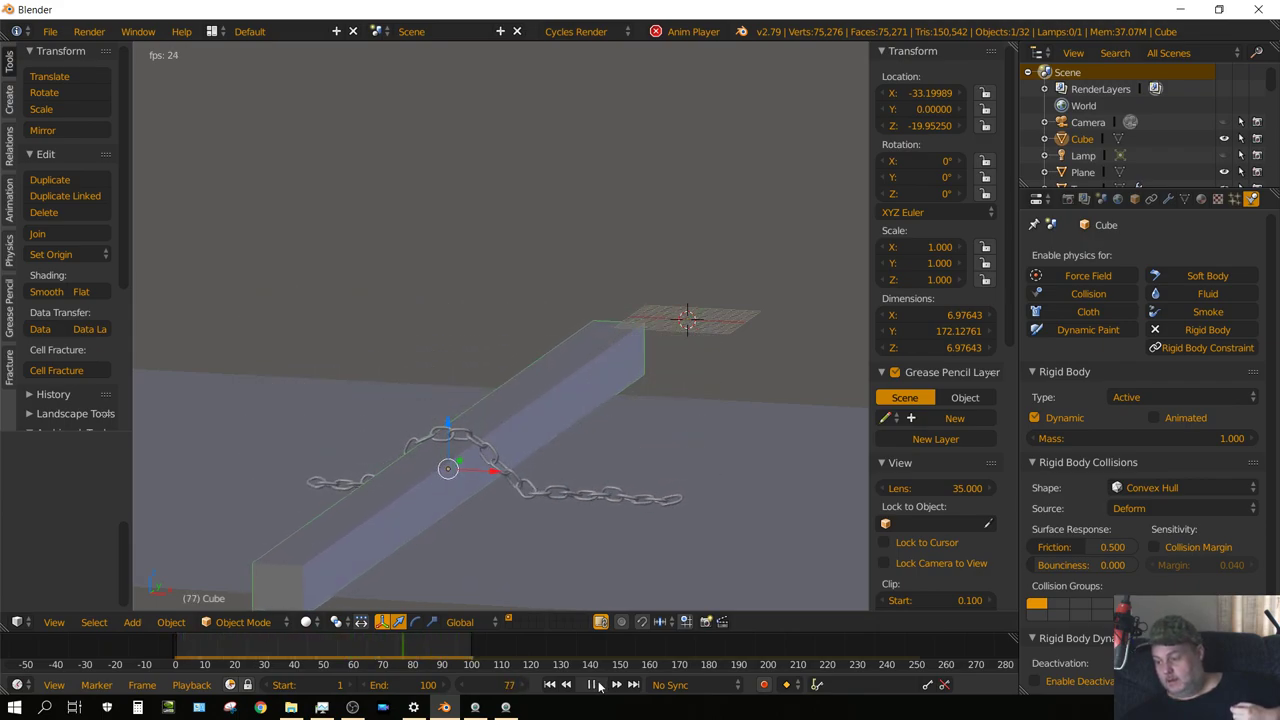
left_click(595, 685)
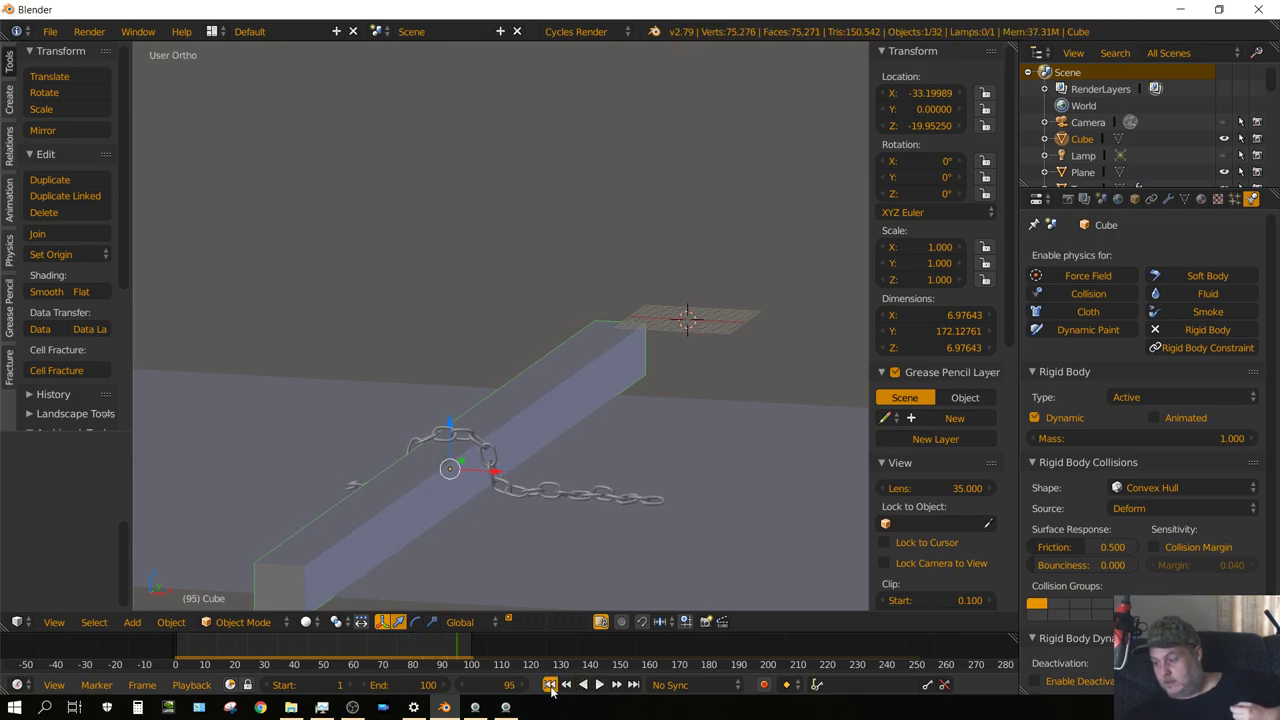
left_click(549, 684)
Give the leftmost link a new Principled BSDF material with Metallic set to 1.0
right_click(253, 299)
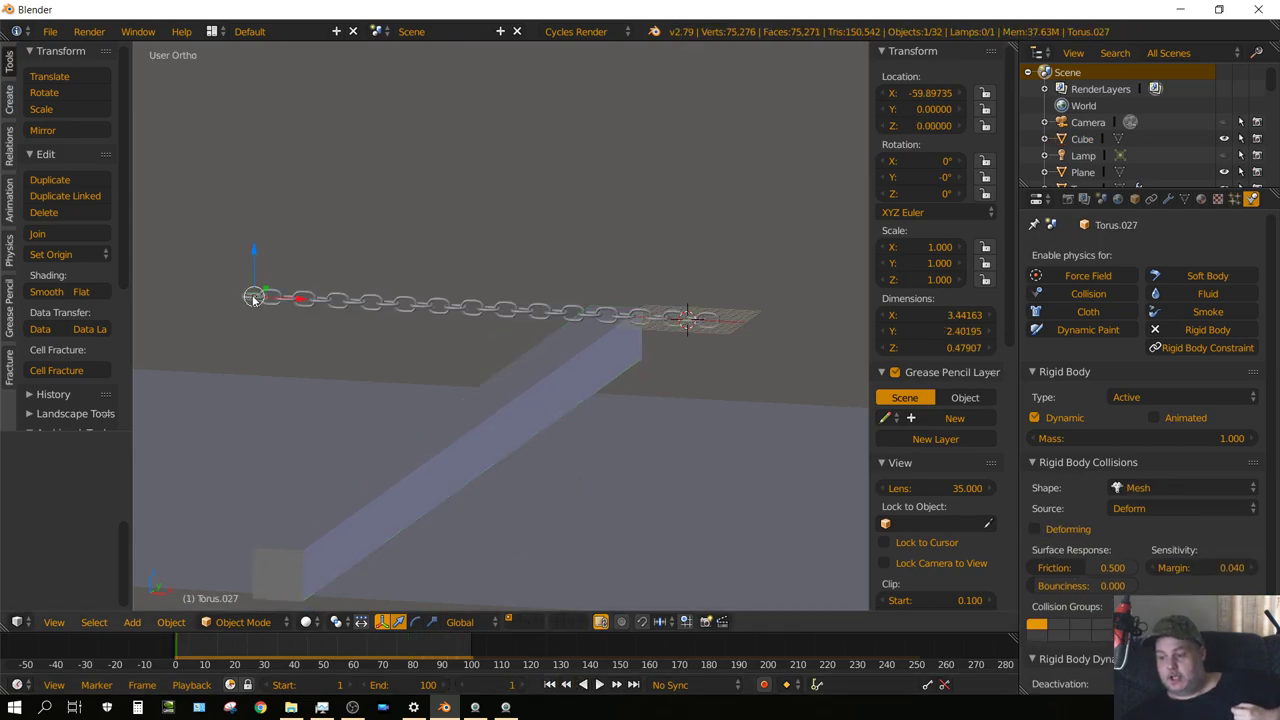
left_click(1203, 198)
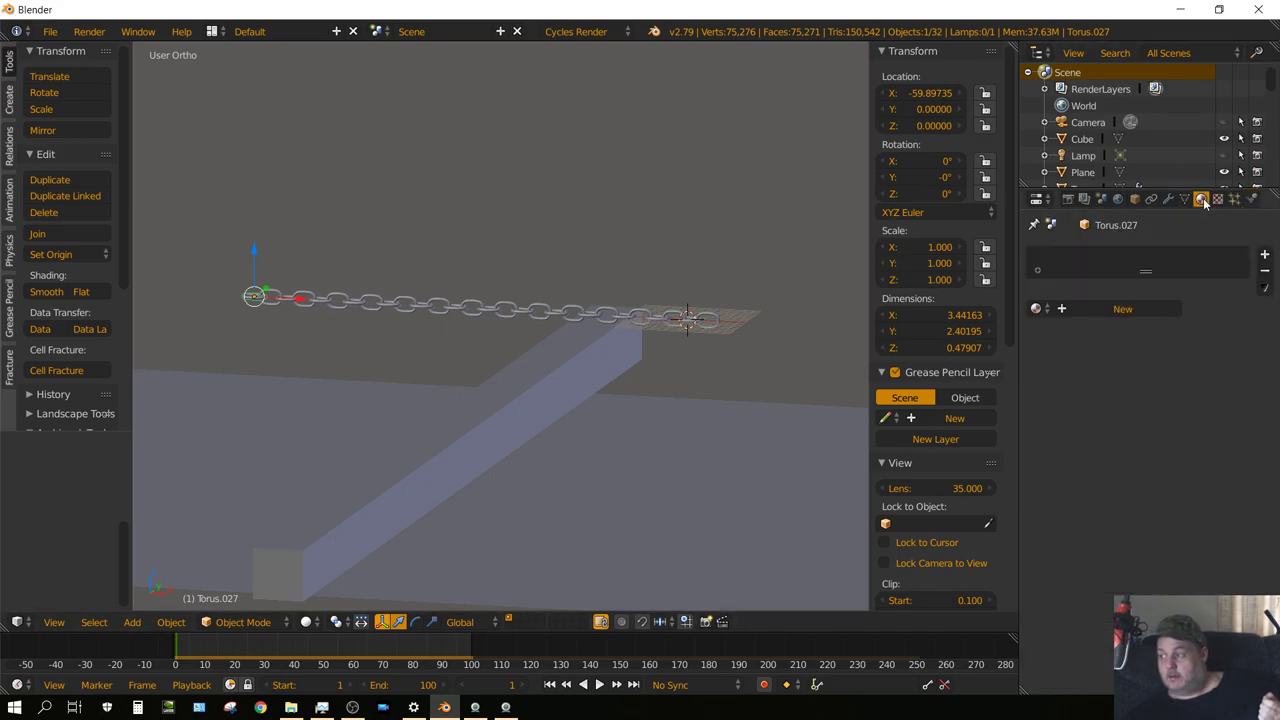
left_click(1120, 309)
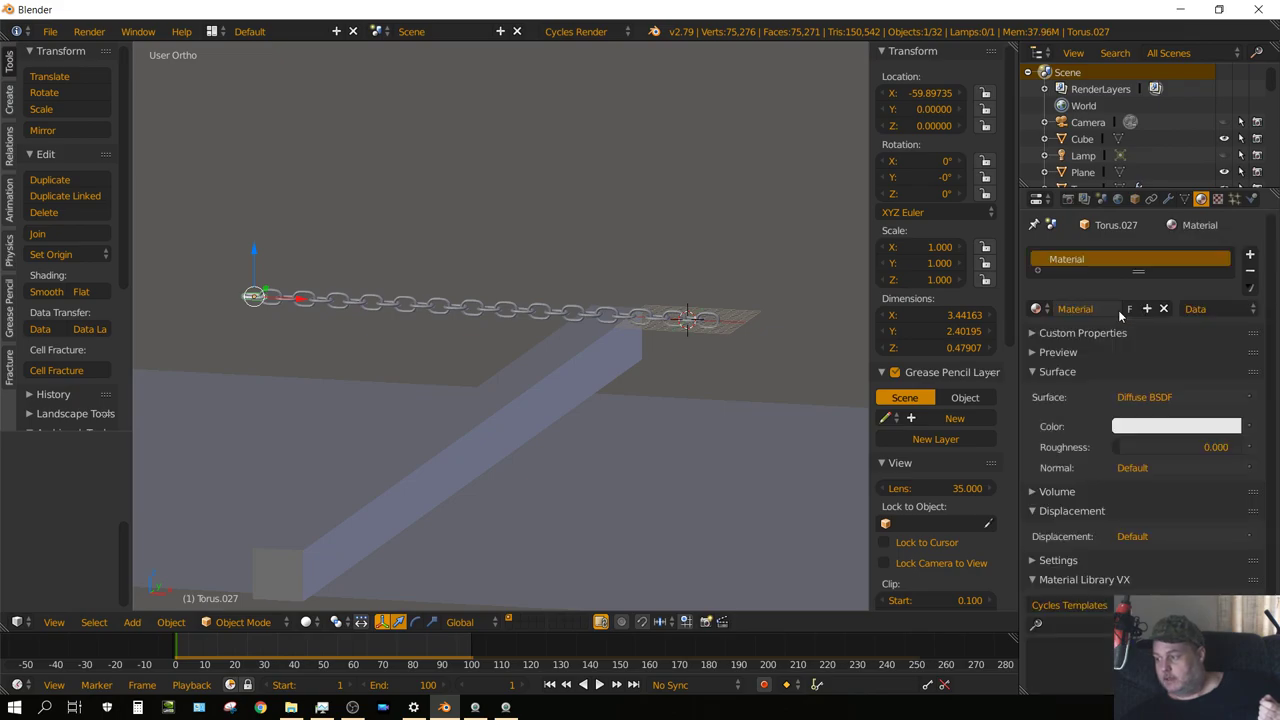
left_click(1172, 398)
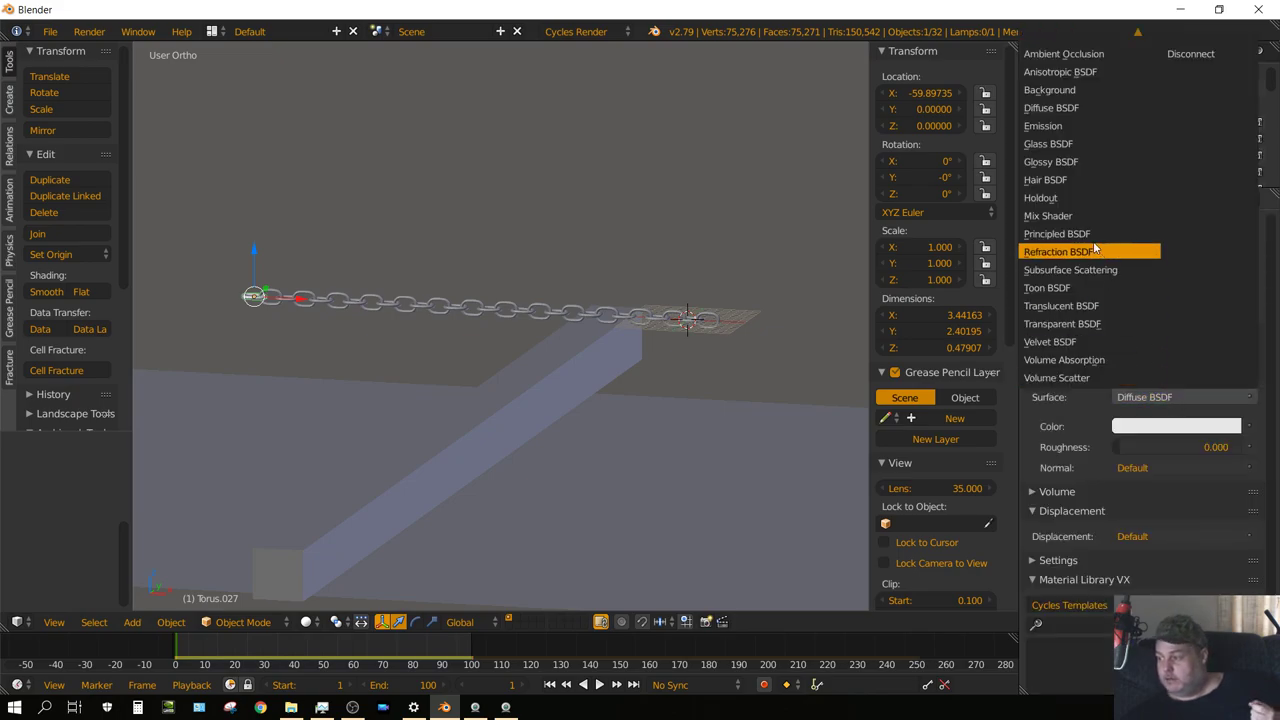
left_click(1060, 234)
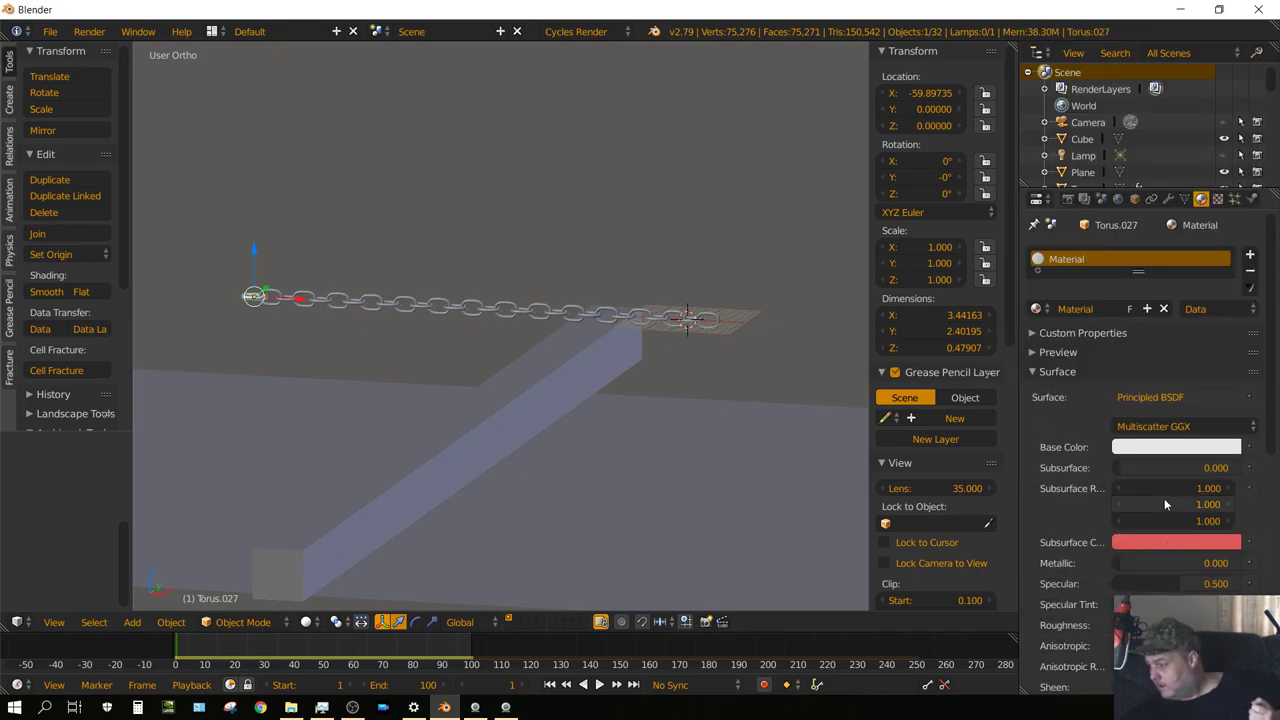
scroll(1163, 500, "down", 1)
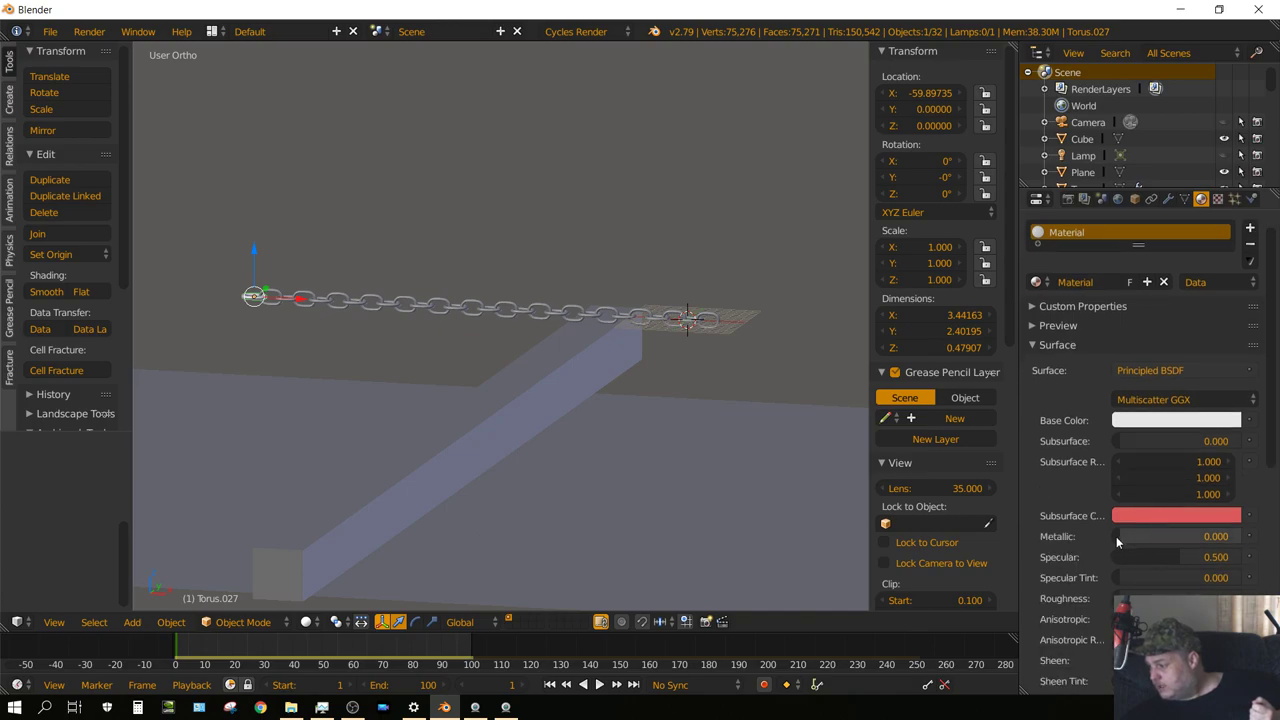
left_click_drag(1116, 536, 1250, 536)
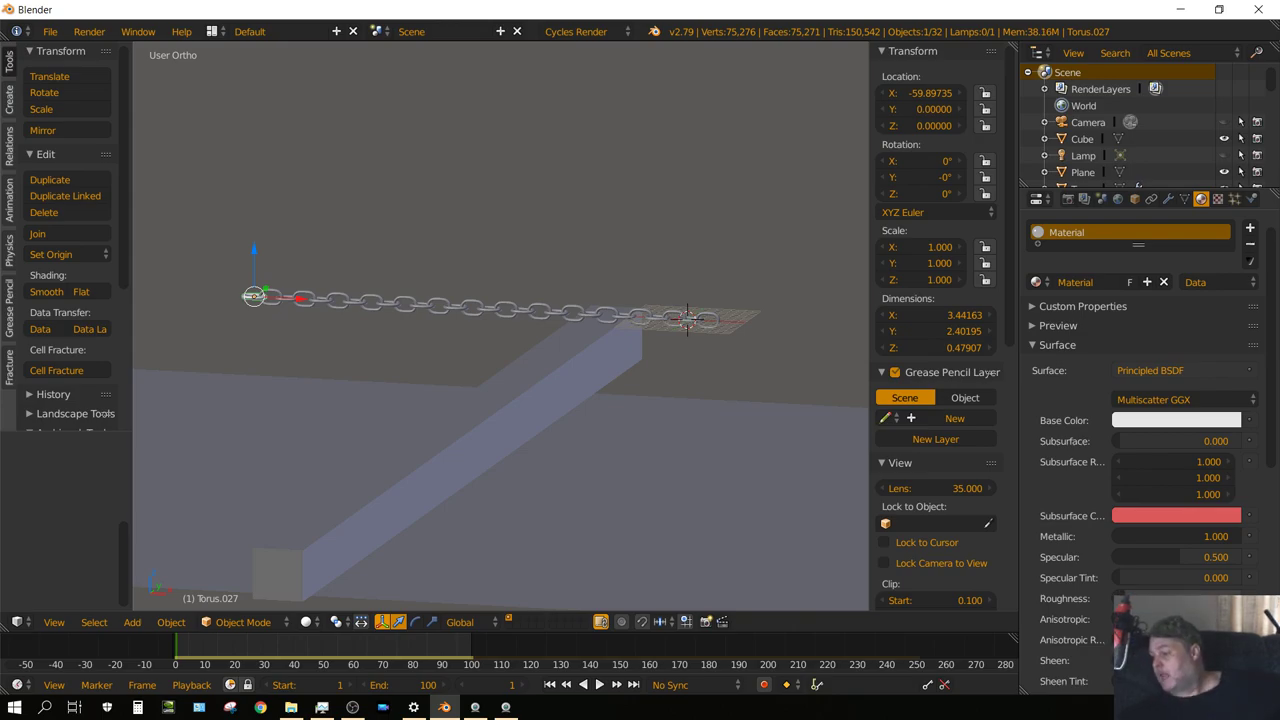
middle_click_drag(752, 494, 780, 486)
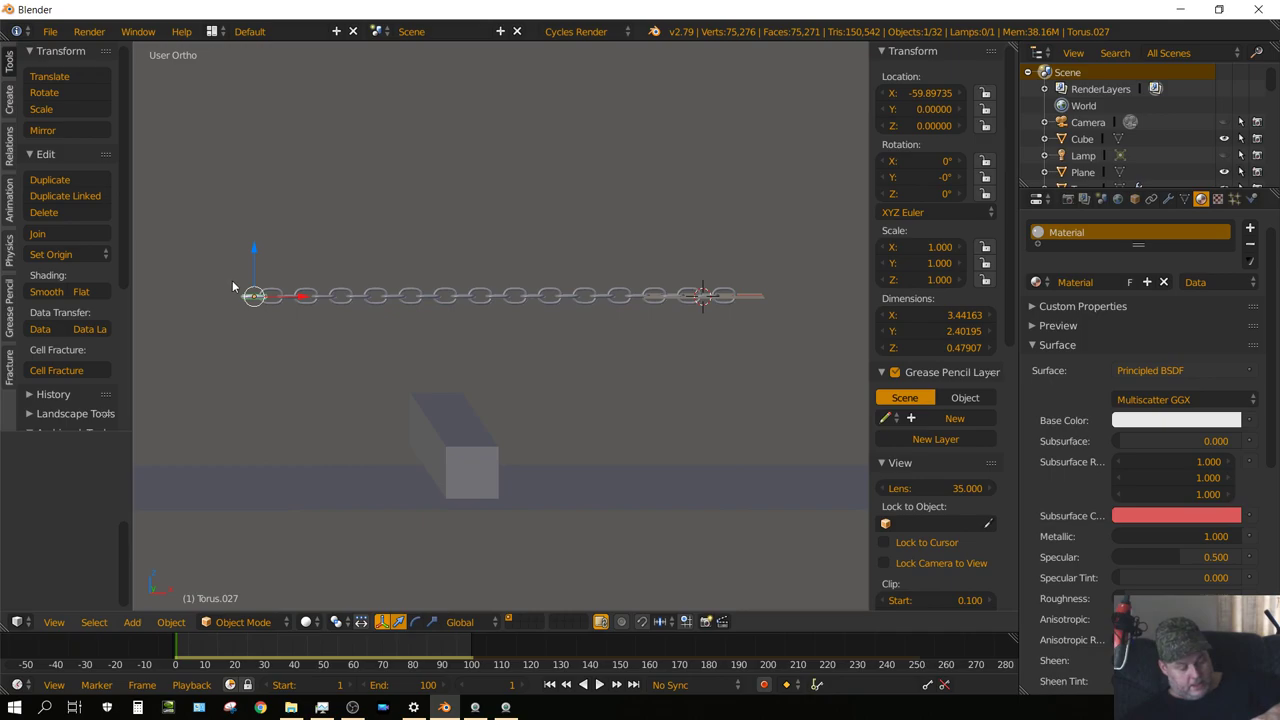
Box-select all links and link the active link's metallic material to all 28 of them
key("b")
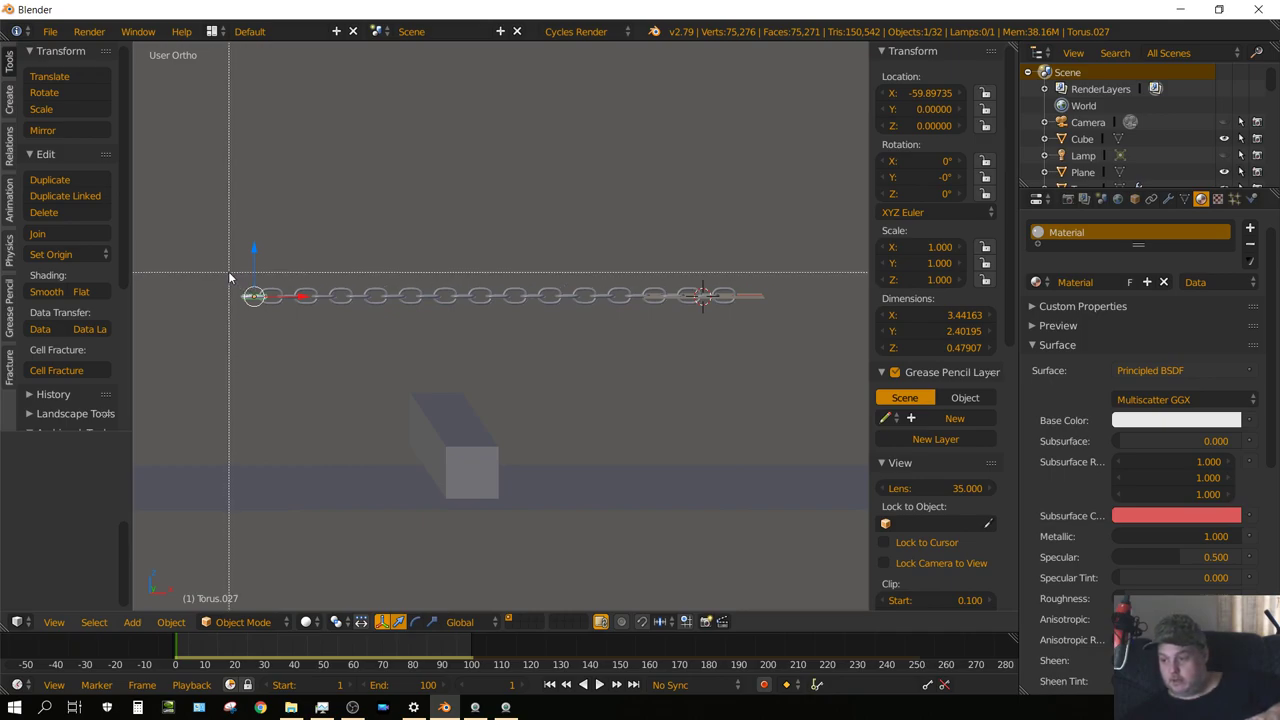
left_click_drag(228, 272, 760, 311)
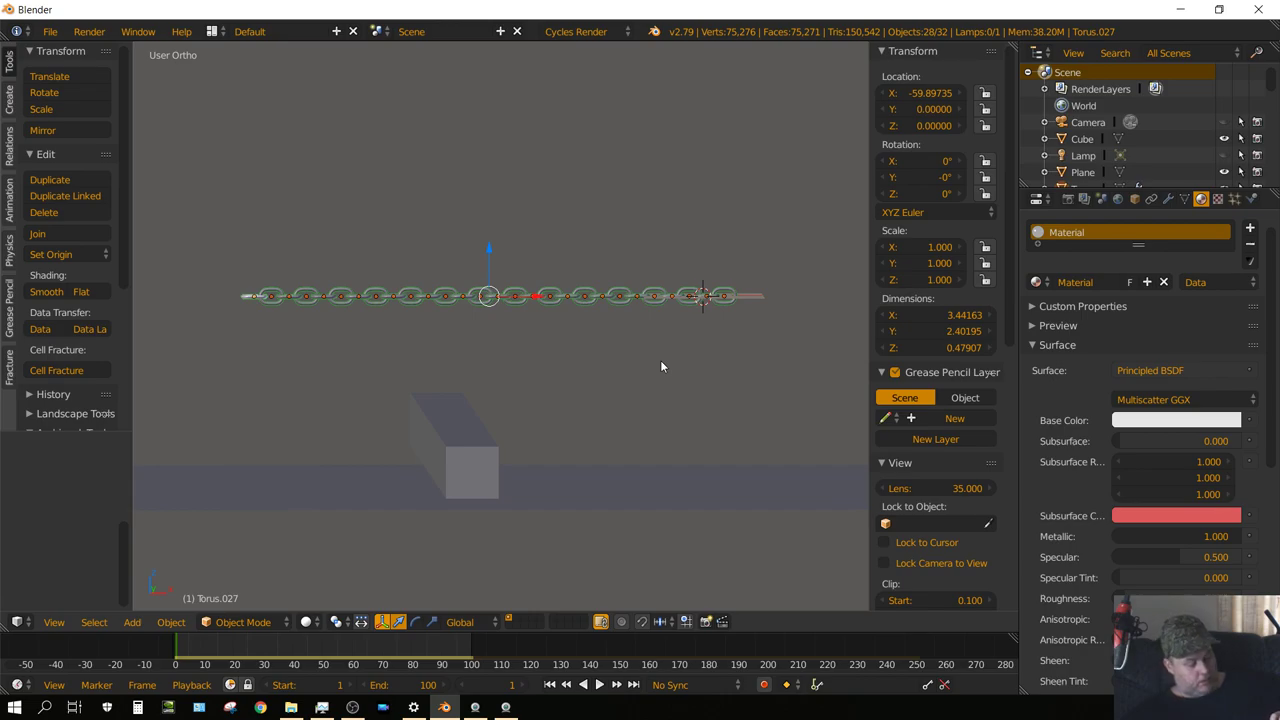
key("ctrl+l")
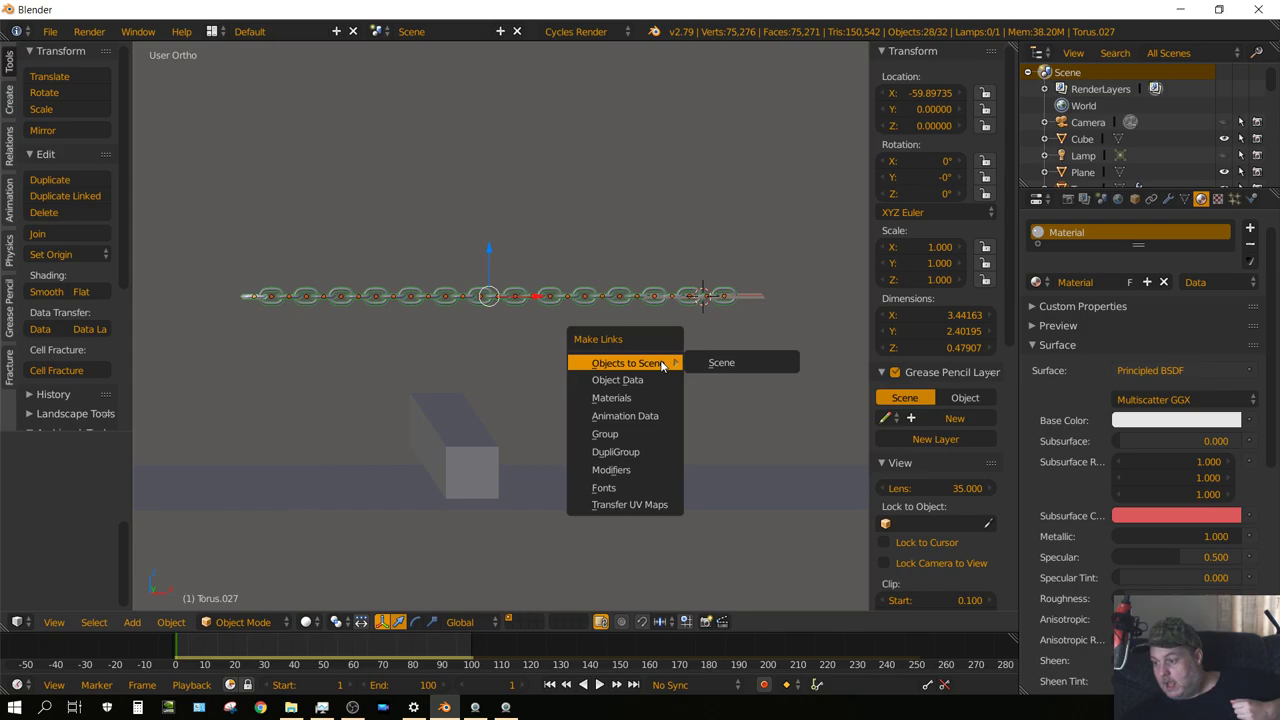
left_click(617, 400)
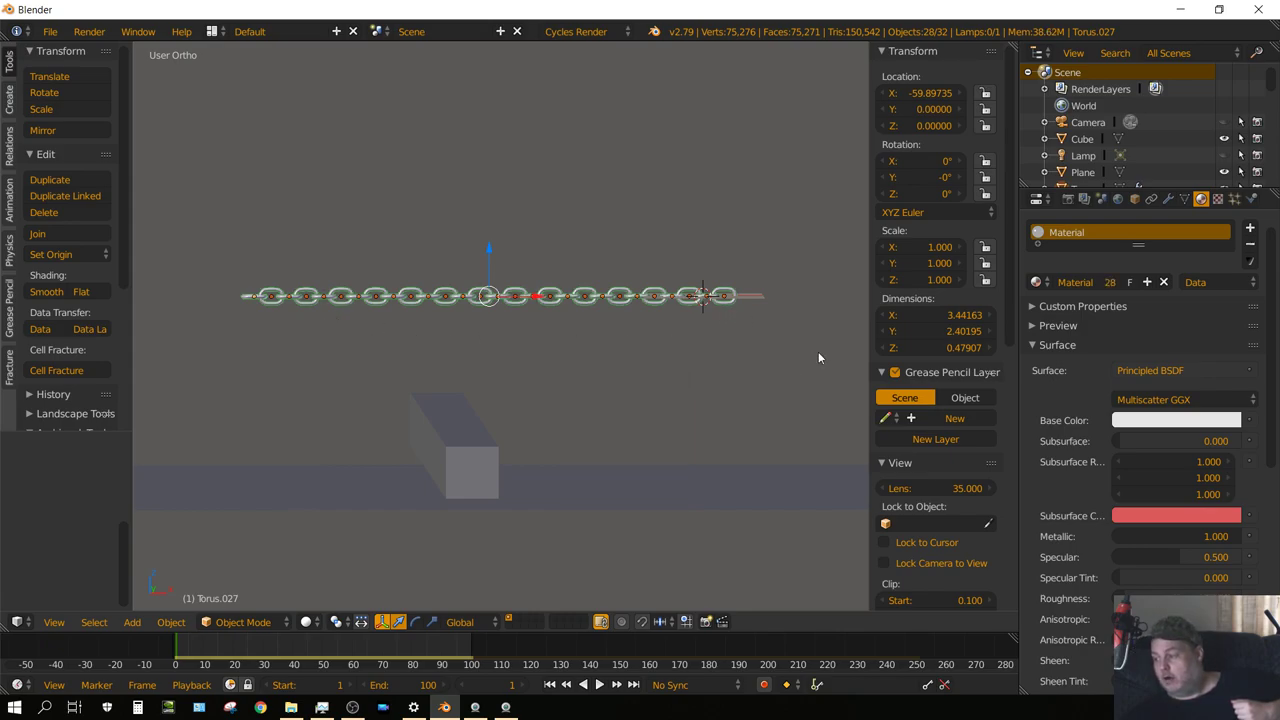
right_click(556, 287)
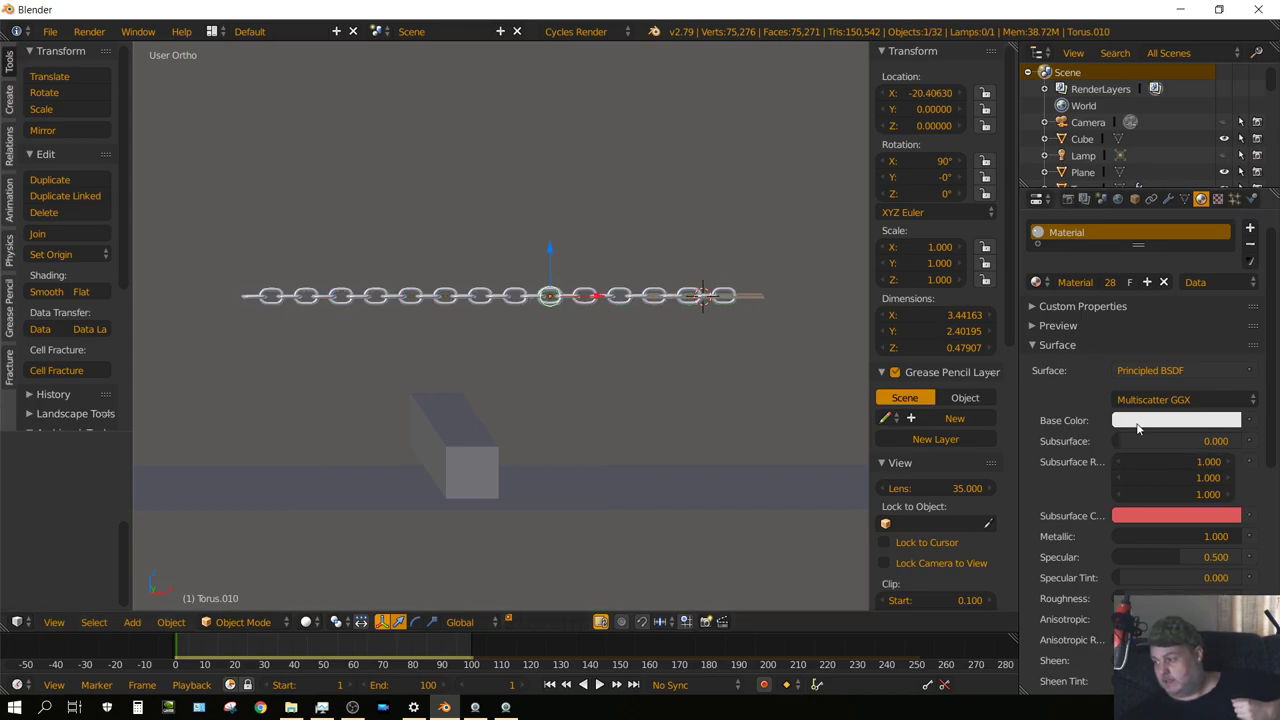
right_click(656, 296)
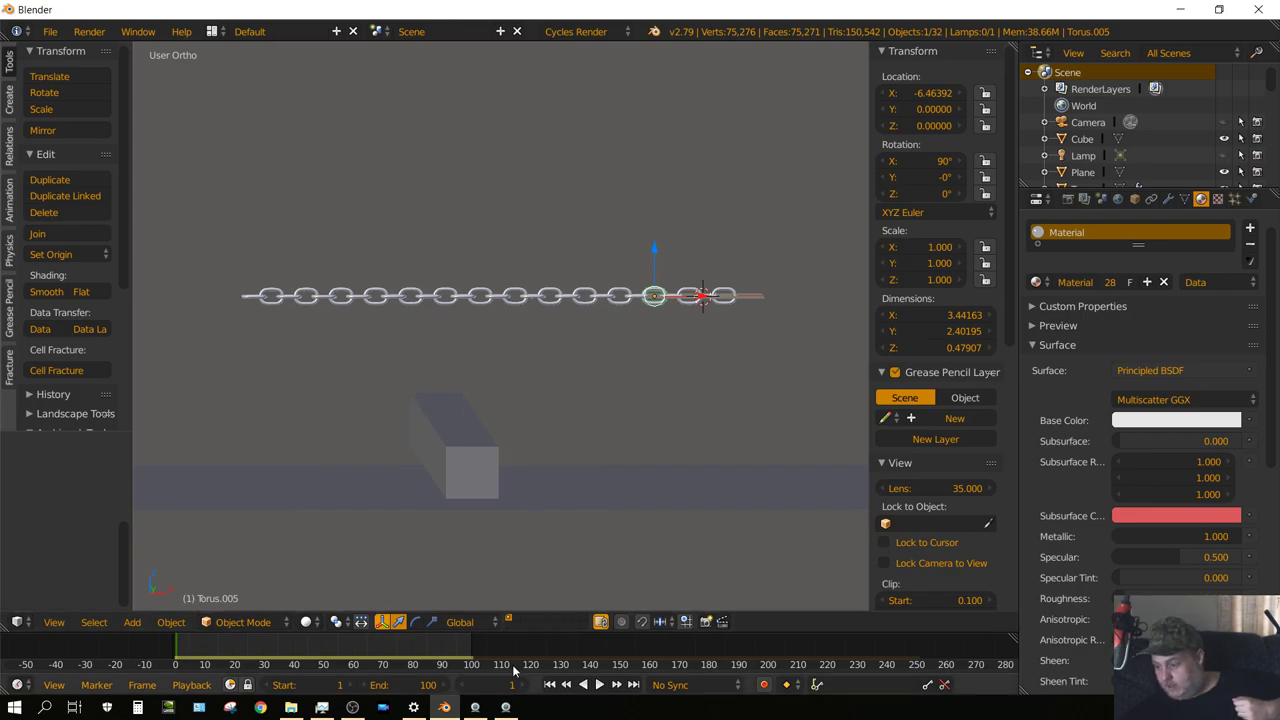
Stop the simulation with the chain draped over the beam and set the camera's clip end to 1000
left_click(599, 685)
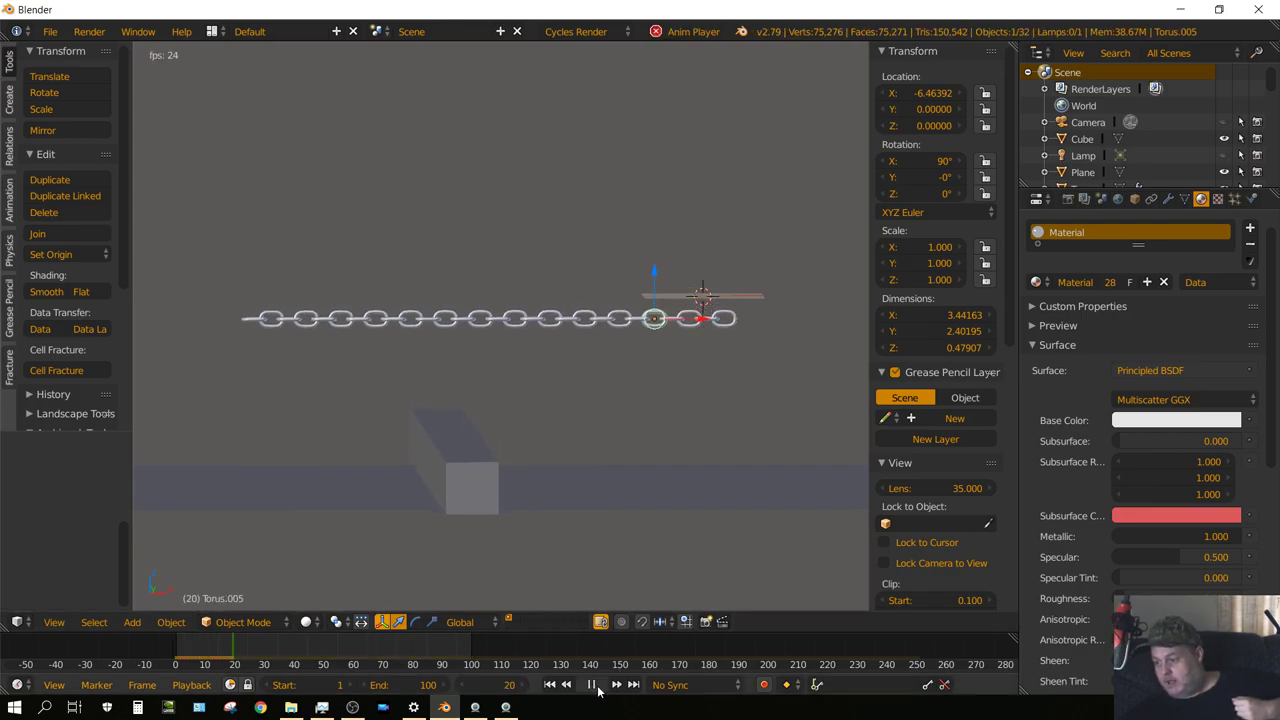
left_click(592, 685)
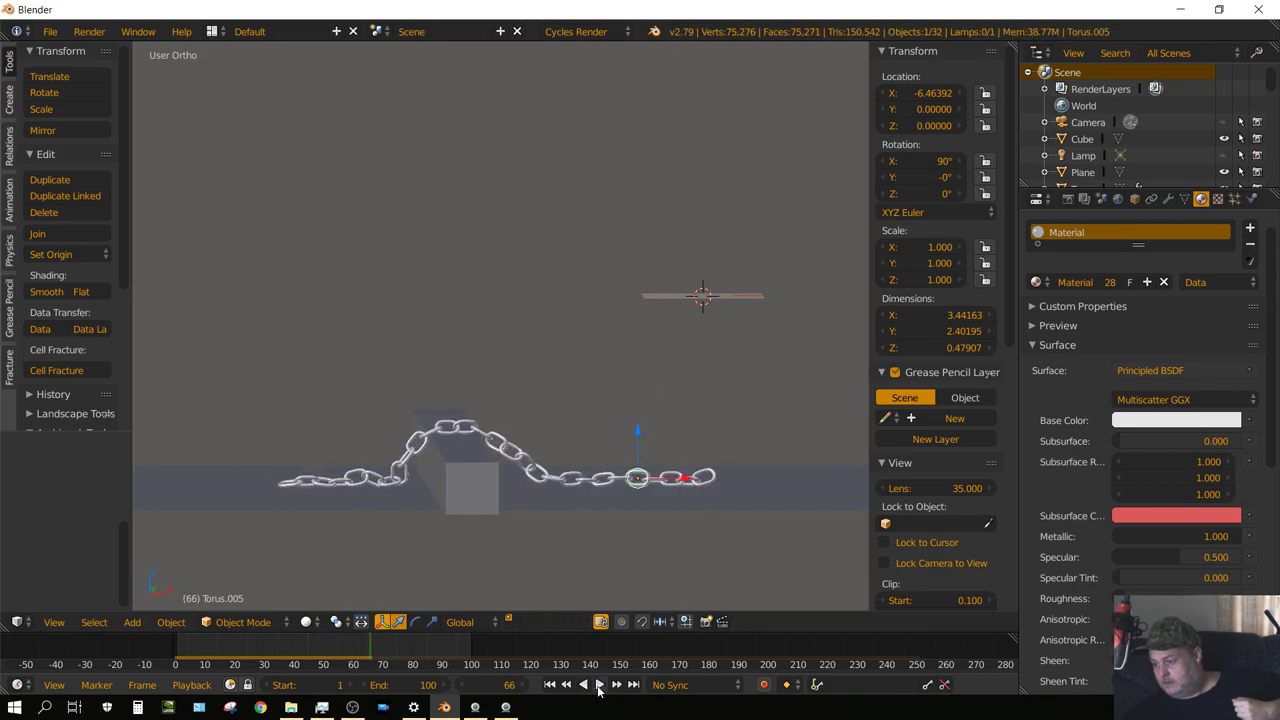
key("KP_0")
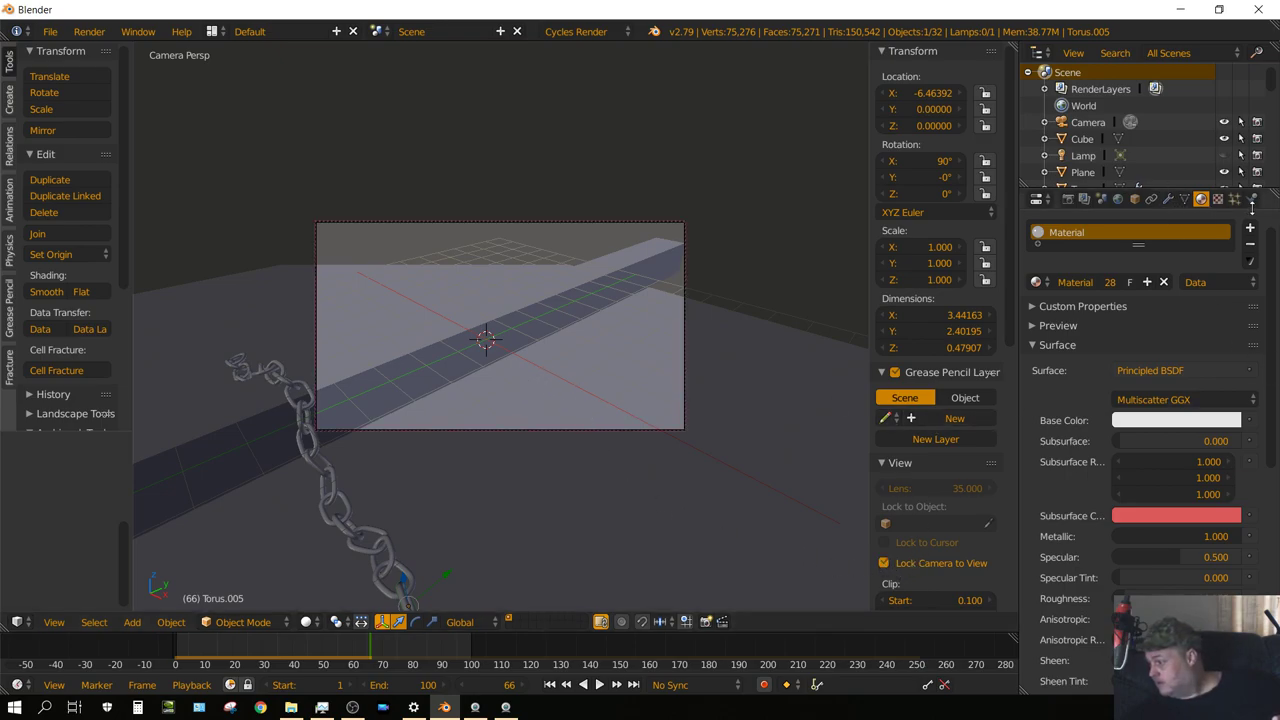
left_click(1090, 123)
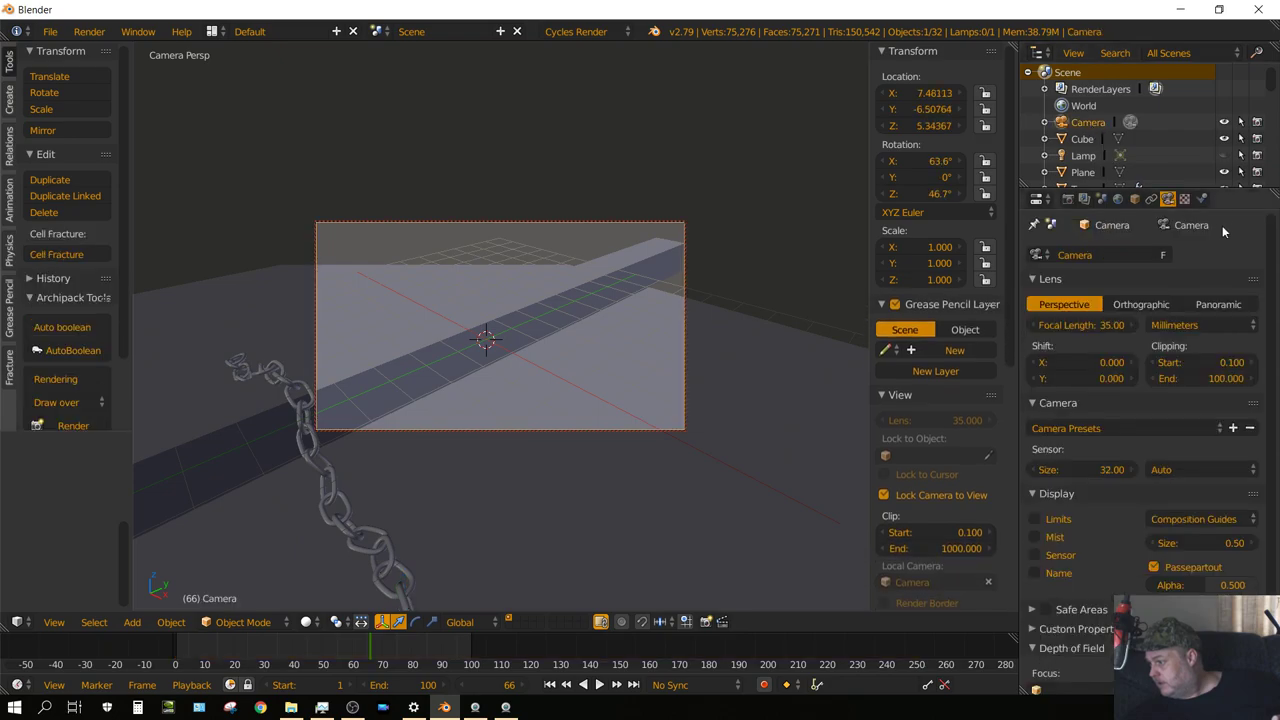
left_click(1199, 377)
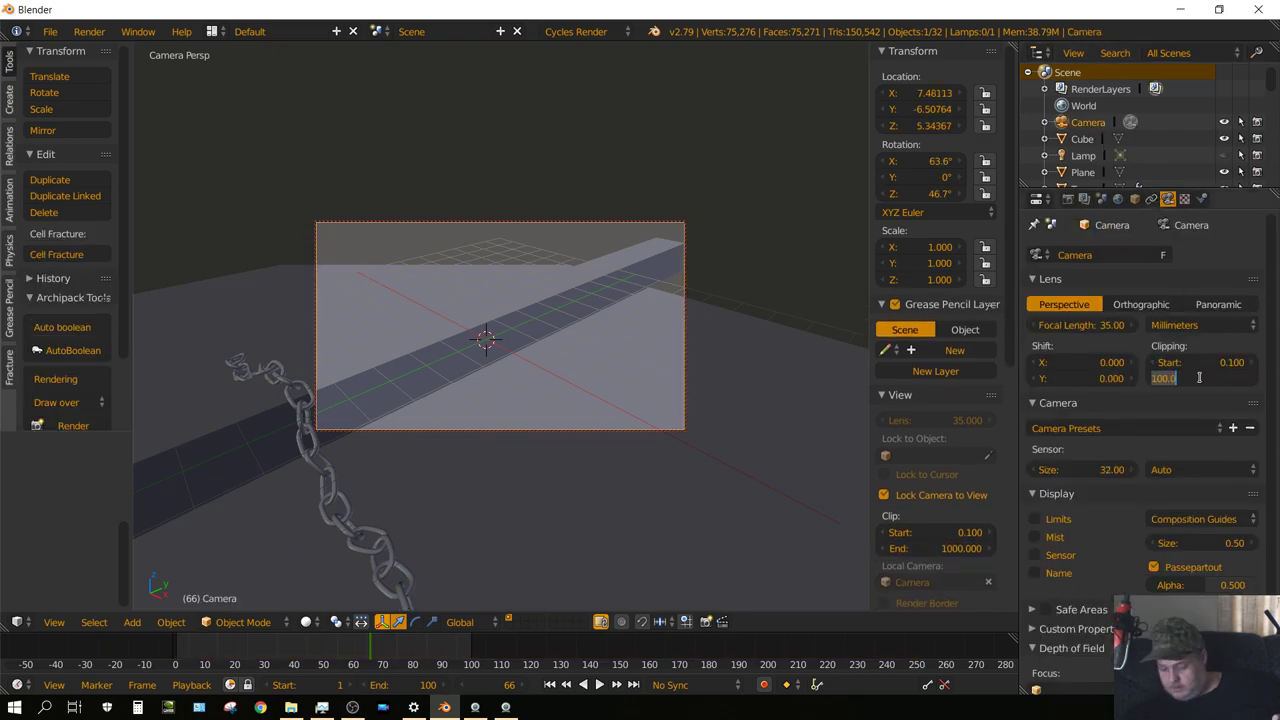
type("1000")
key("Return")
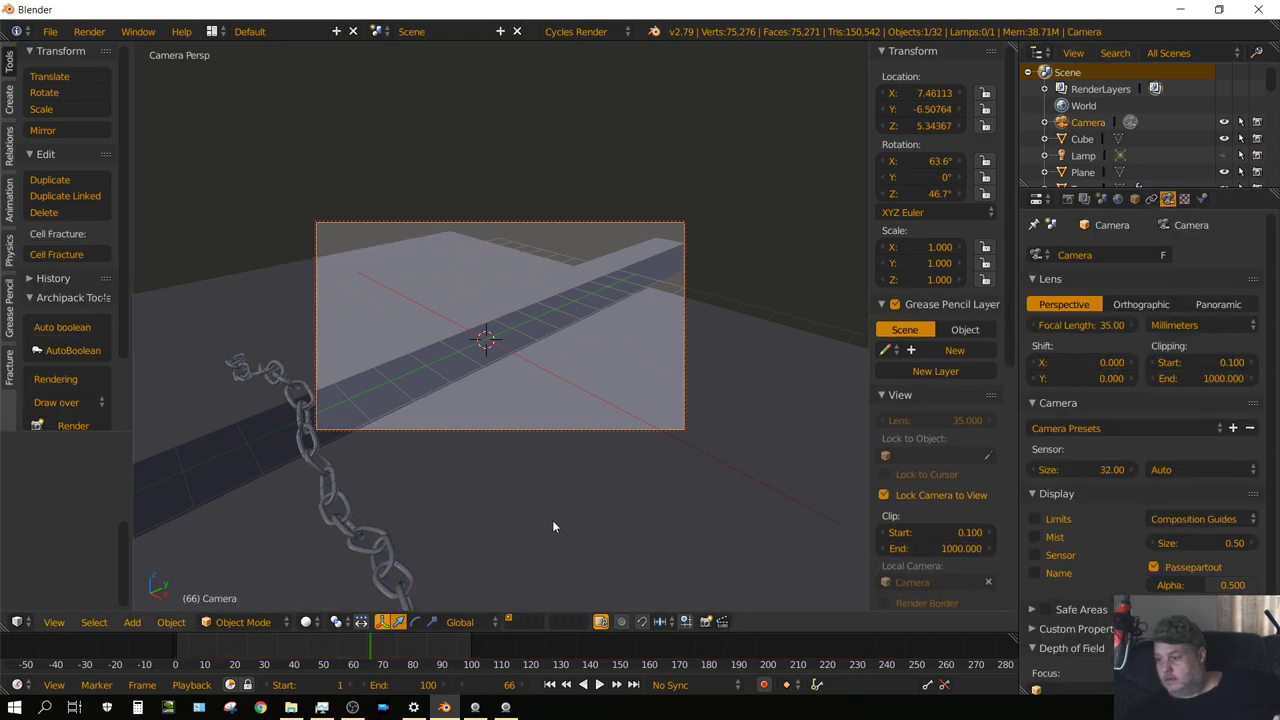
Frame the draped chain through the camera from a lower angle
middle_click_drag(517, 482, 743, 305, "shift")
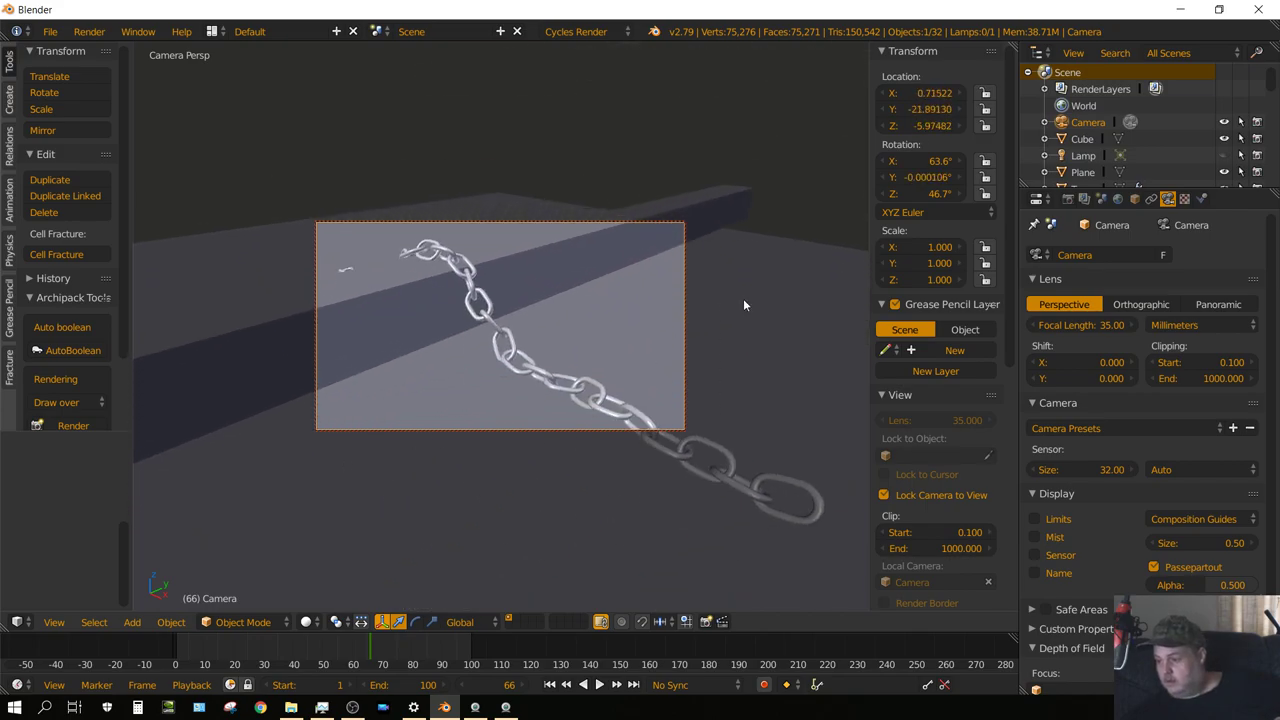
key("Home")
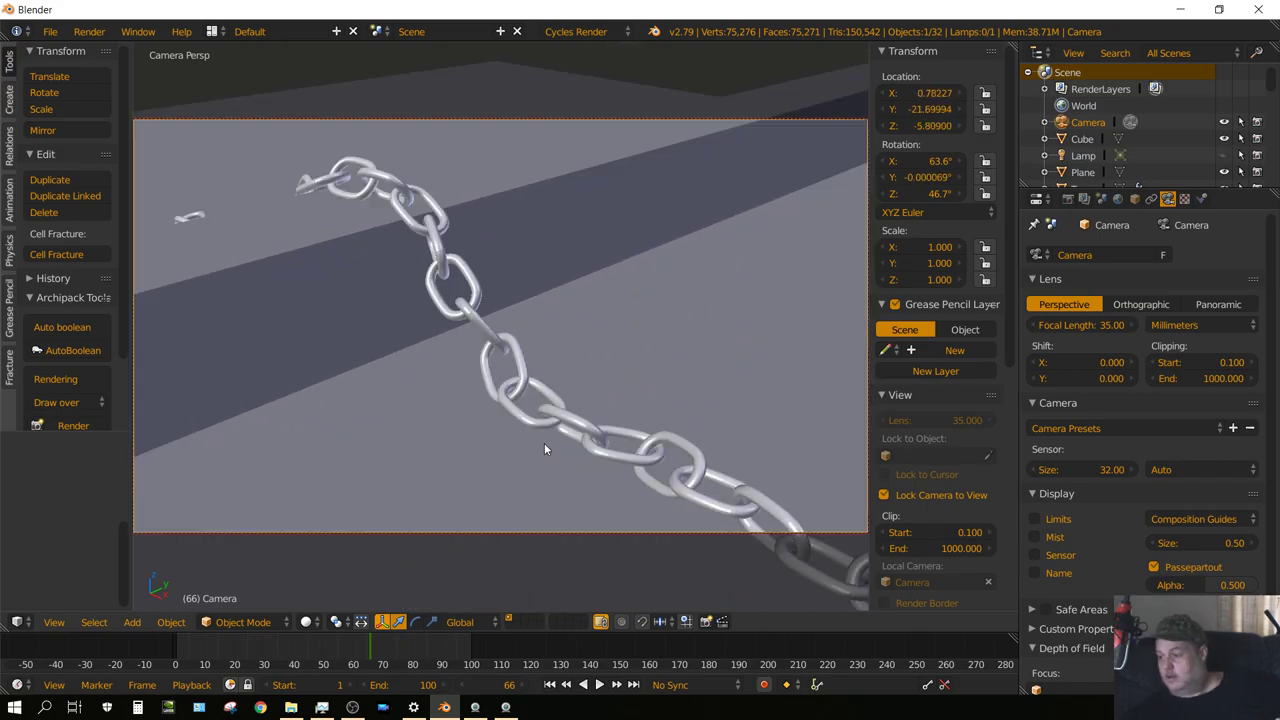
scroll(530, 398, "down", 8)
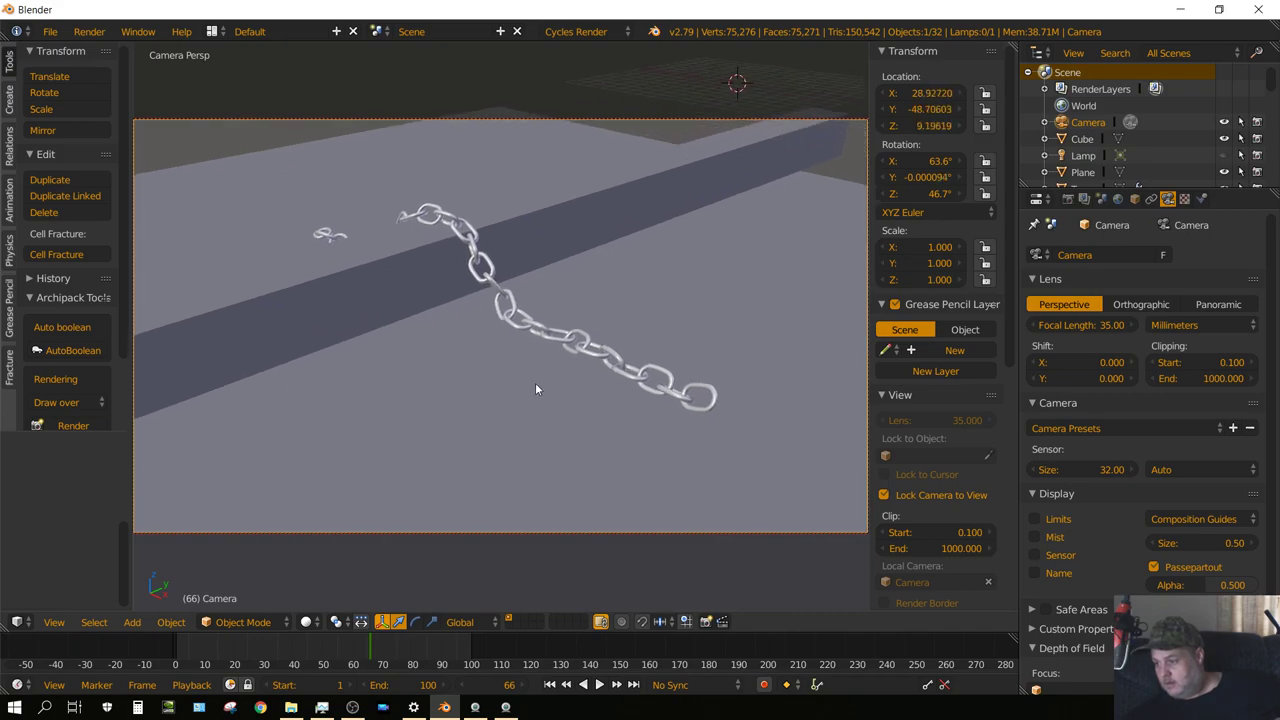
middle_click_drag(531, 386, 557, 330)
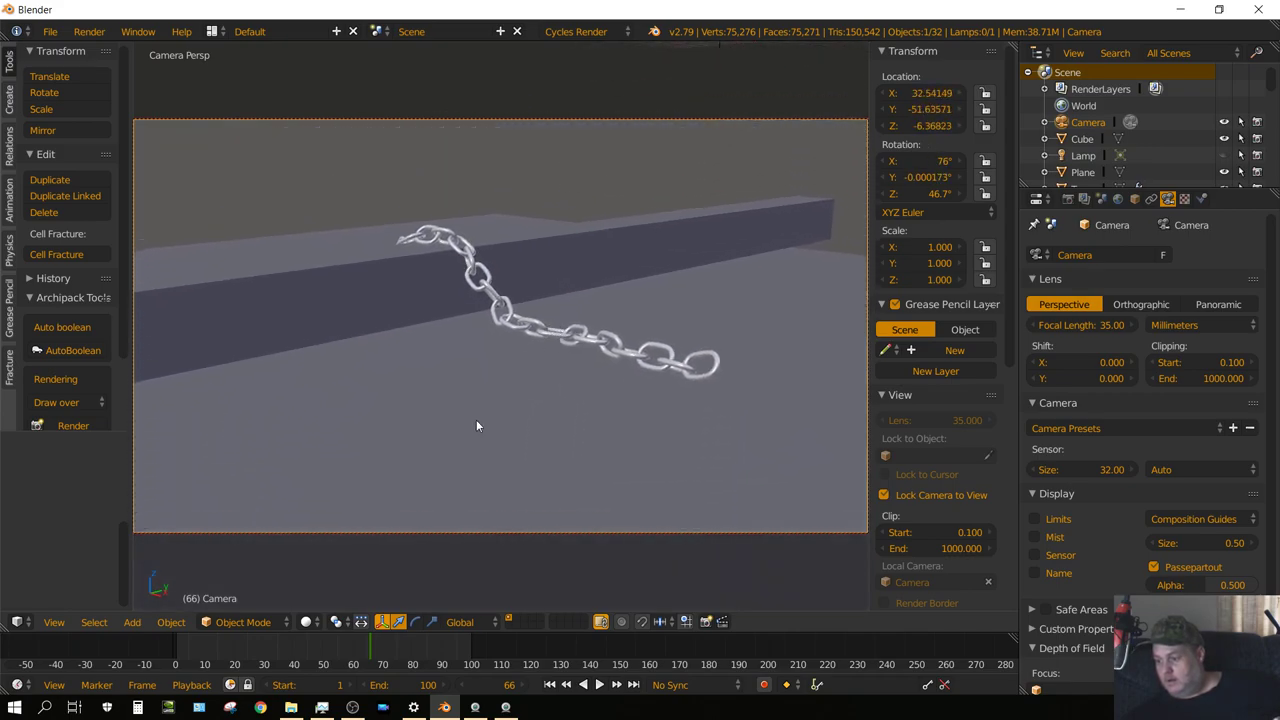
Switch the viewport to Rendered shading and set the world colour to an Environment Texture
left_click(308, 622)
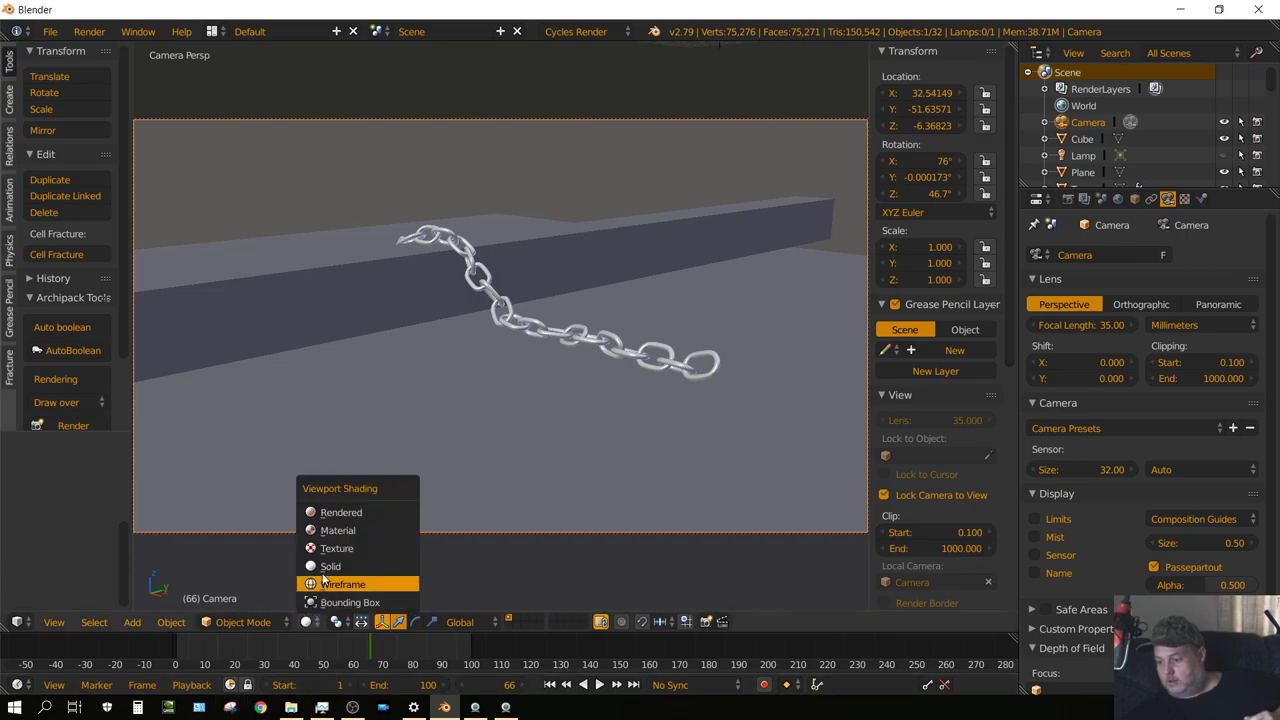
left_click(341, 513)
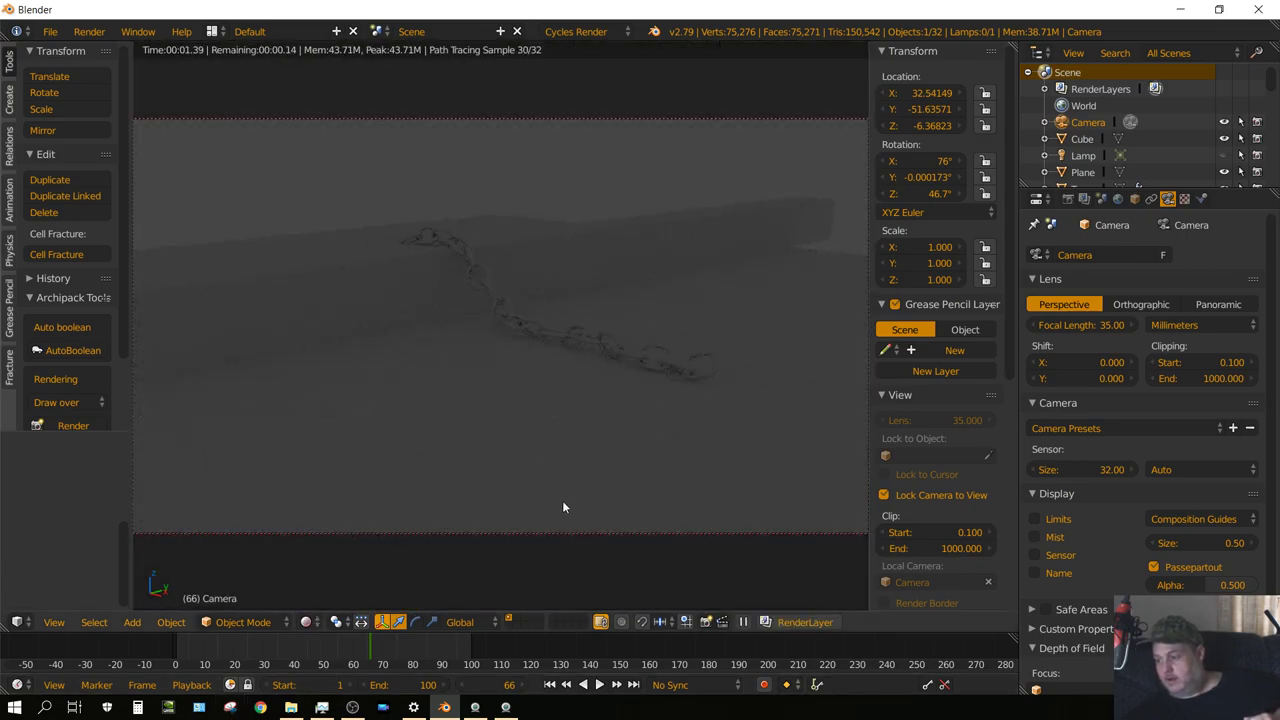
left_click(1103, 200)
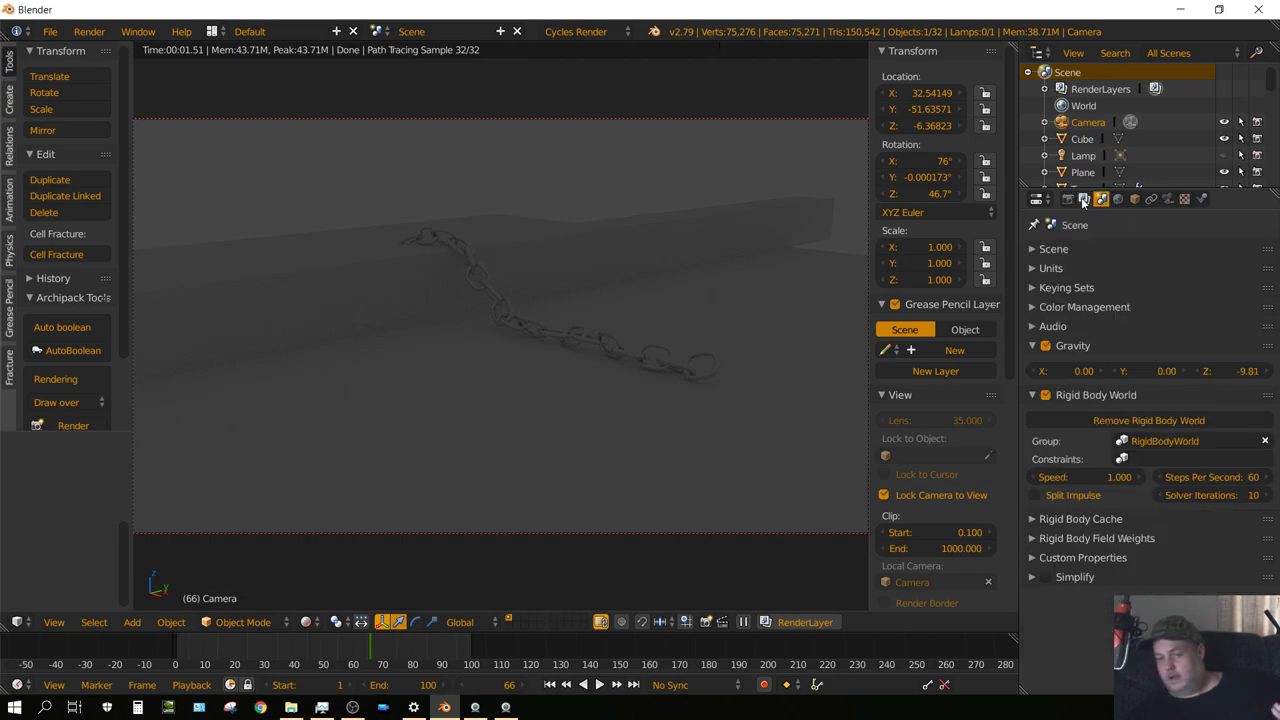
left_click(1084, 199)
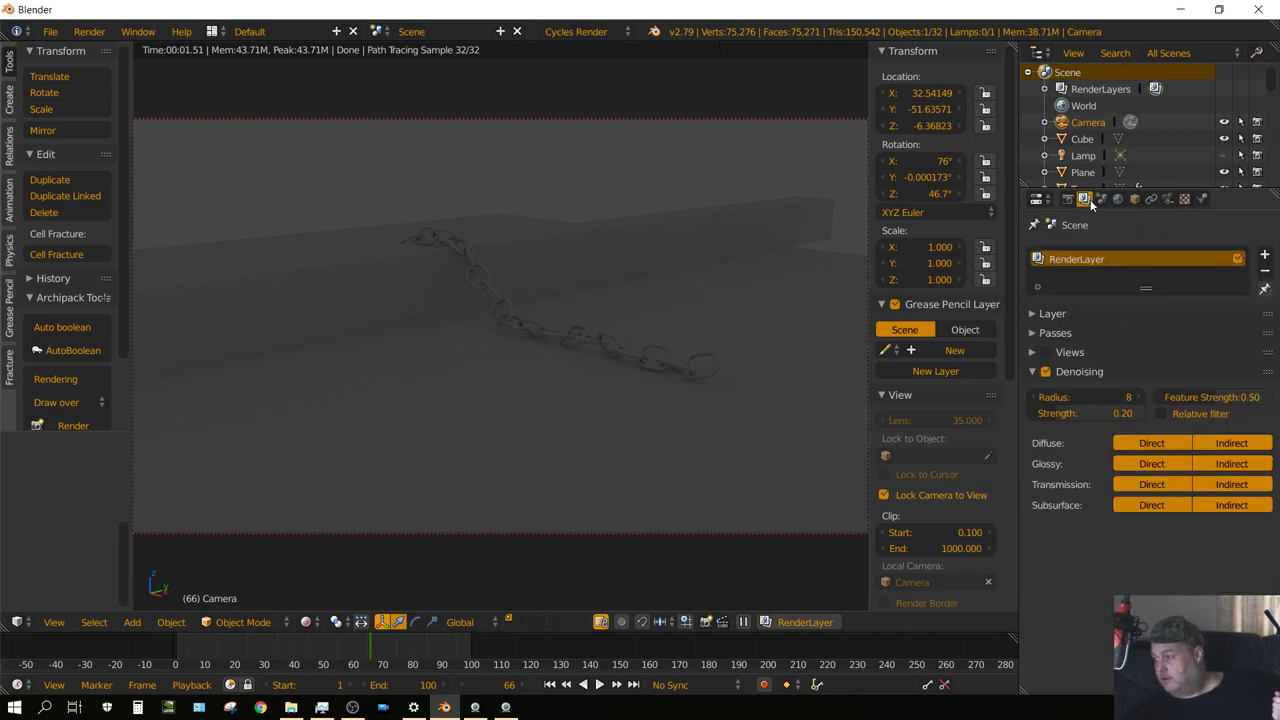
left_click(1118, 199)
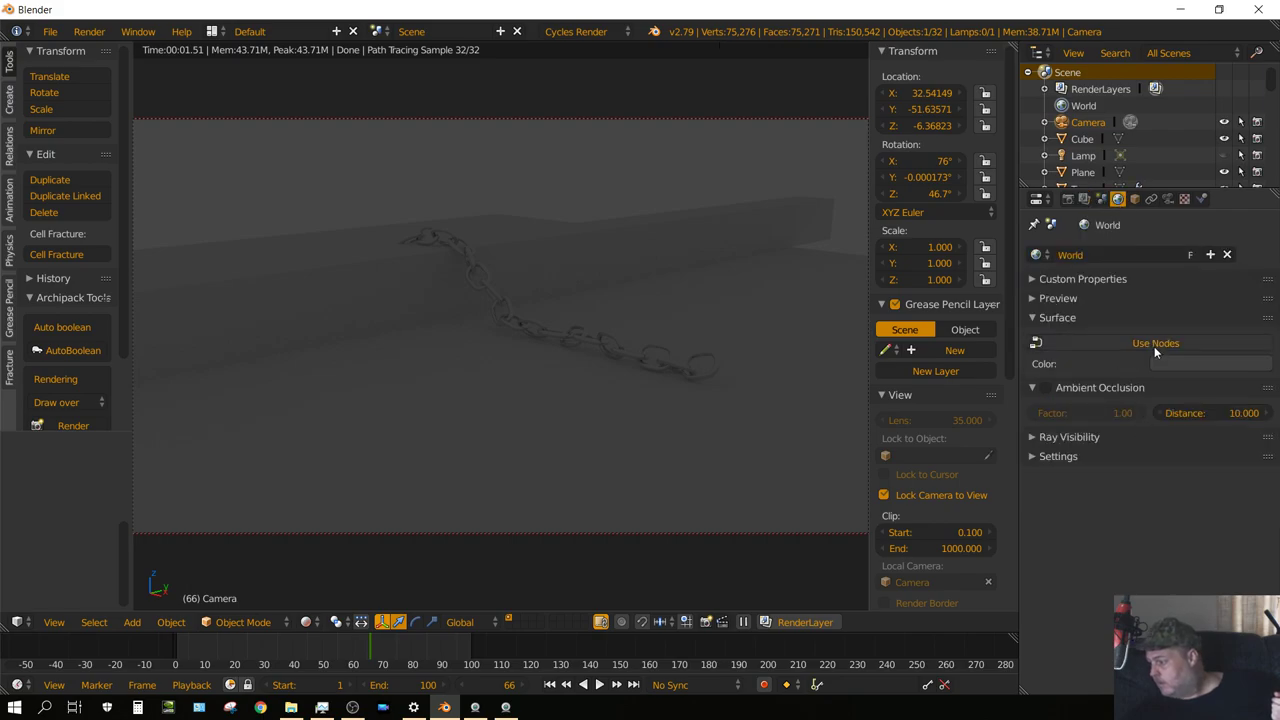
left_click(1263, 372)
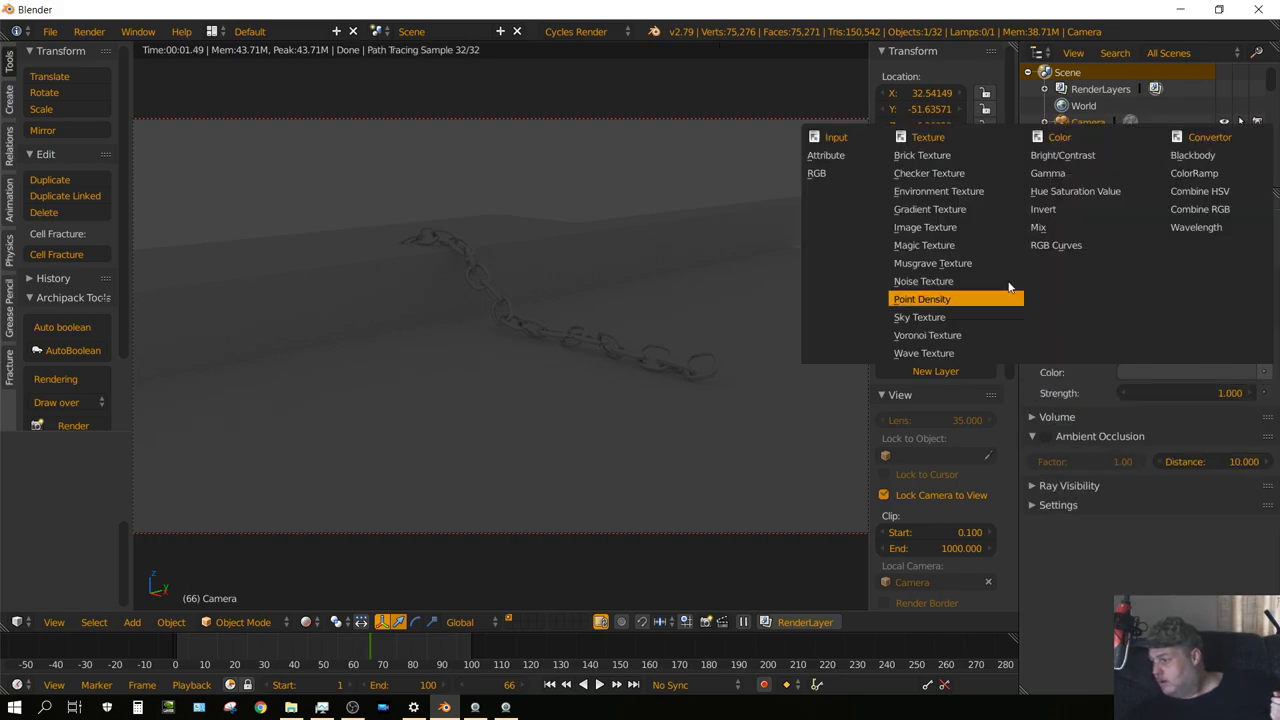
left_click(933, 191)
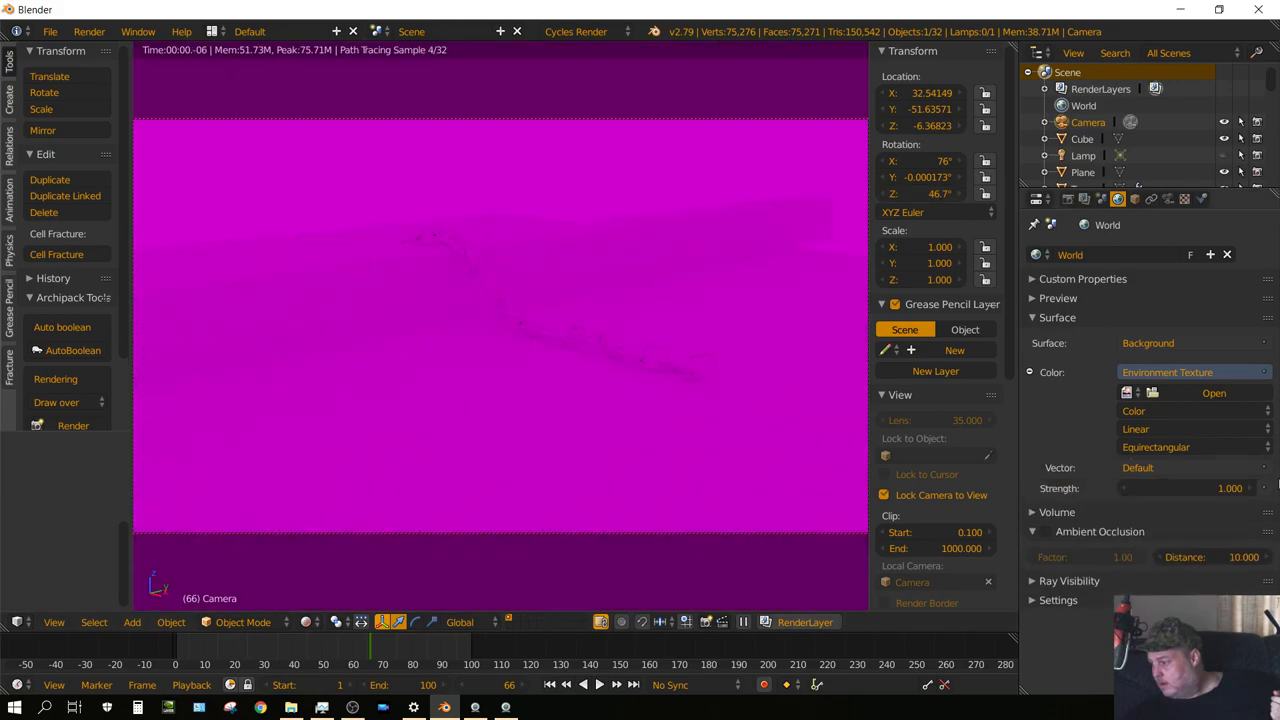
Load the indoor workshop panorama from the Equirectangular Images folder as the environment image
left_click(1220, 392)
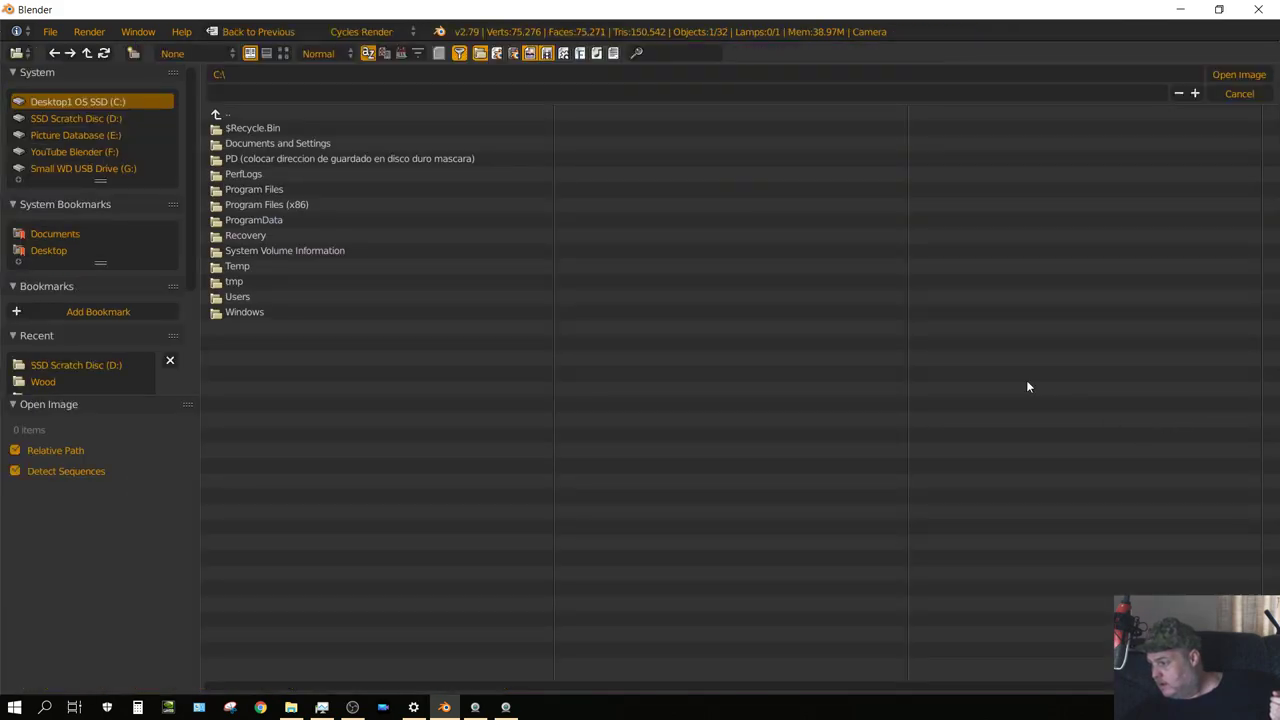
left_click(64, 118)
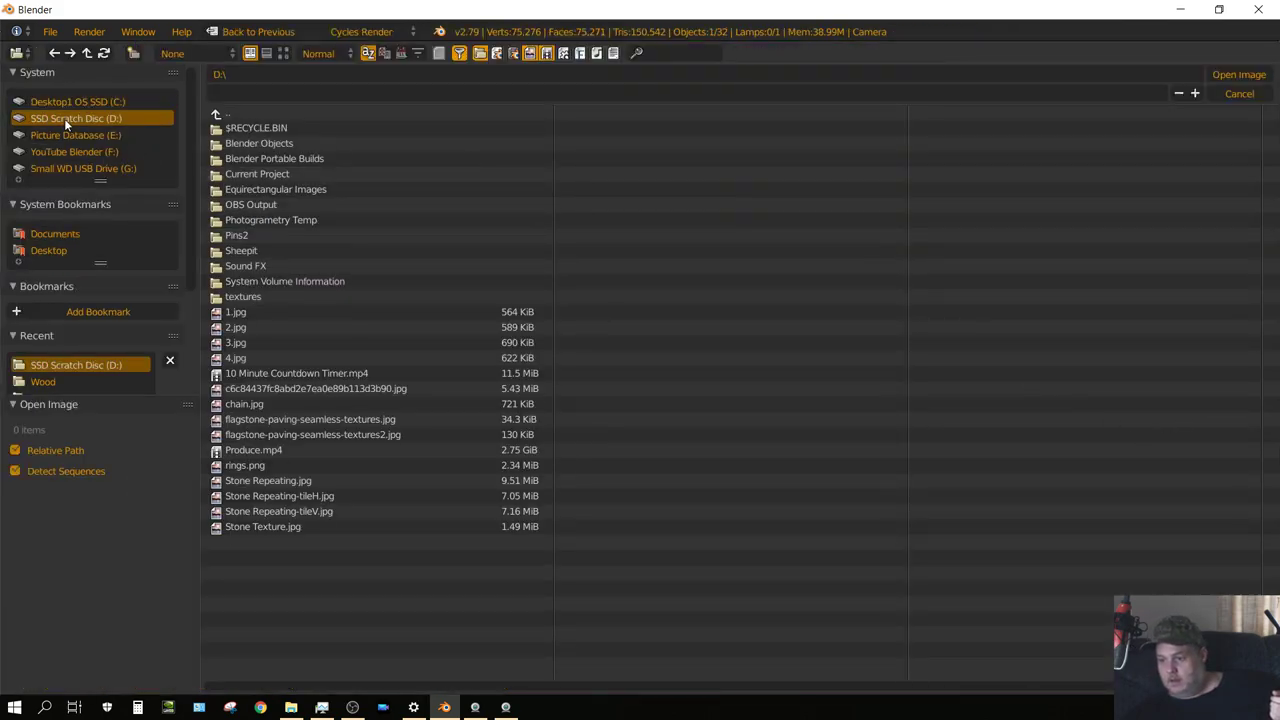
left_click(248, 189)
left_click(283, 53)
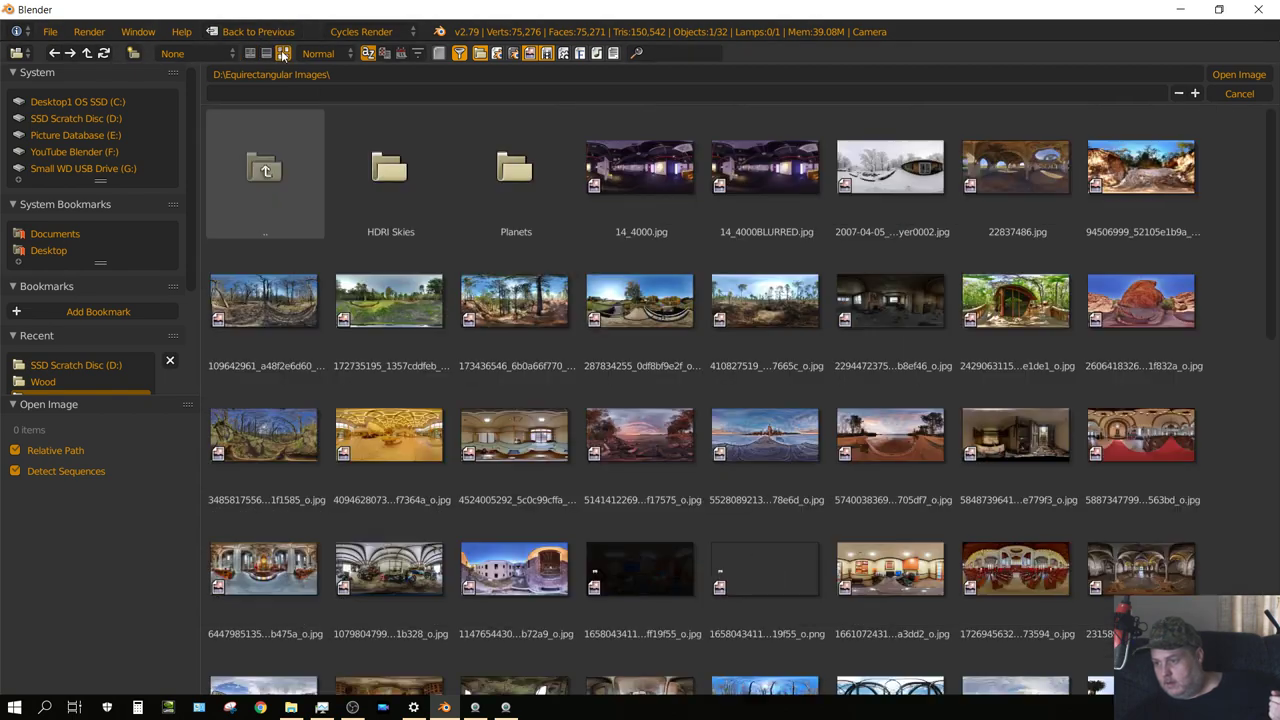
left_click(391, 586)
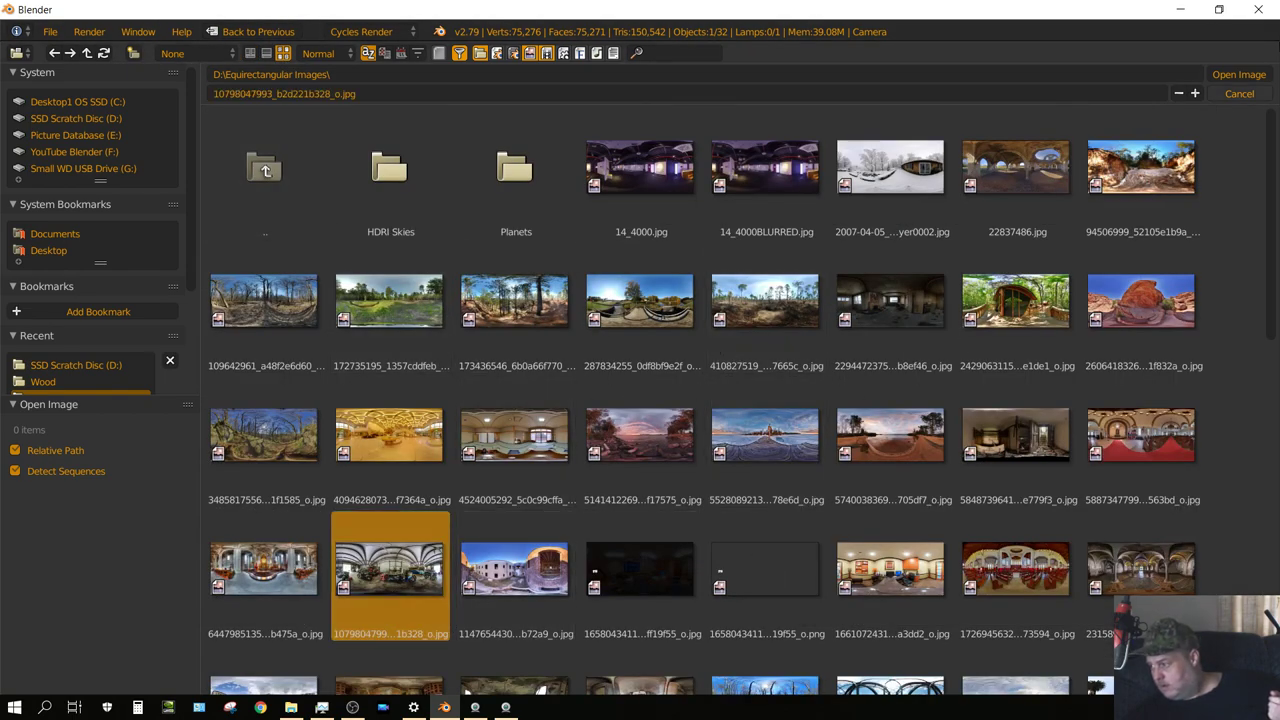
left_click(1236, 74)
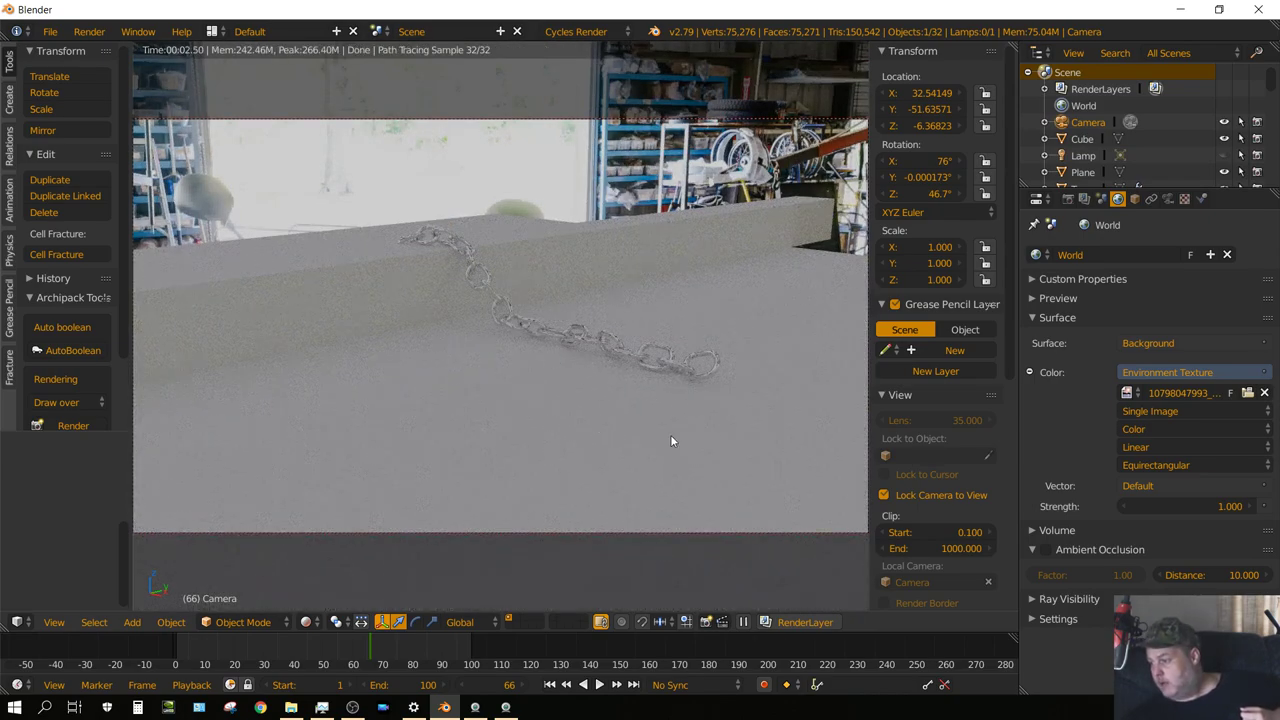
Turn the camera right and down for a closer view of the chain, and enable render Border
key("shift+f")
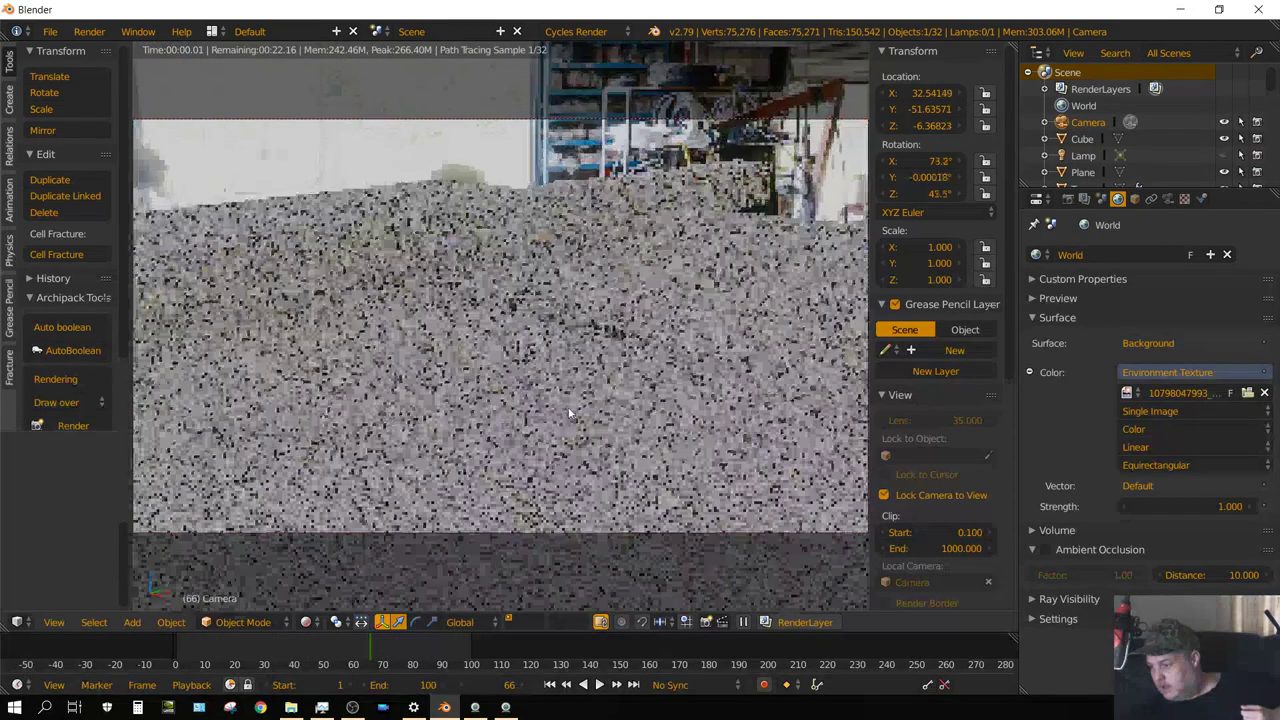
left_click(545, 408)
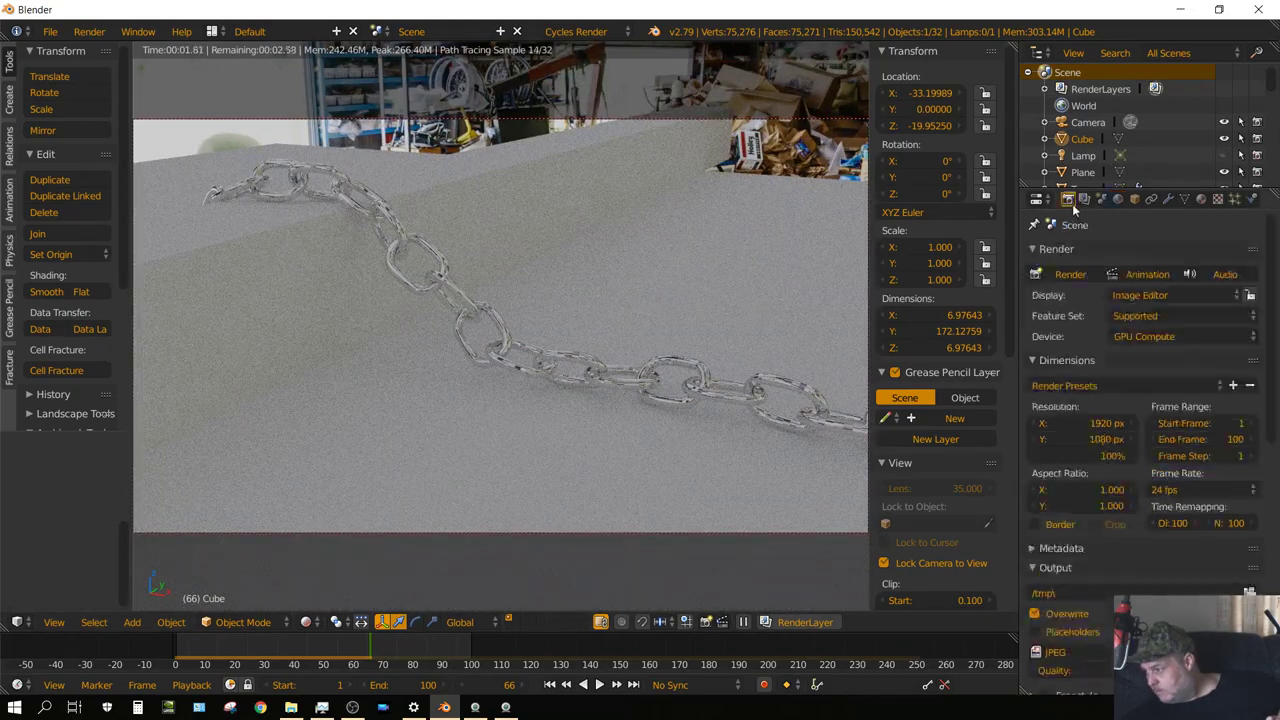
left_click(1035, 524)
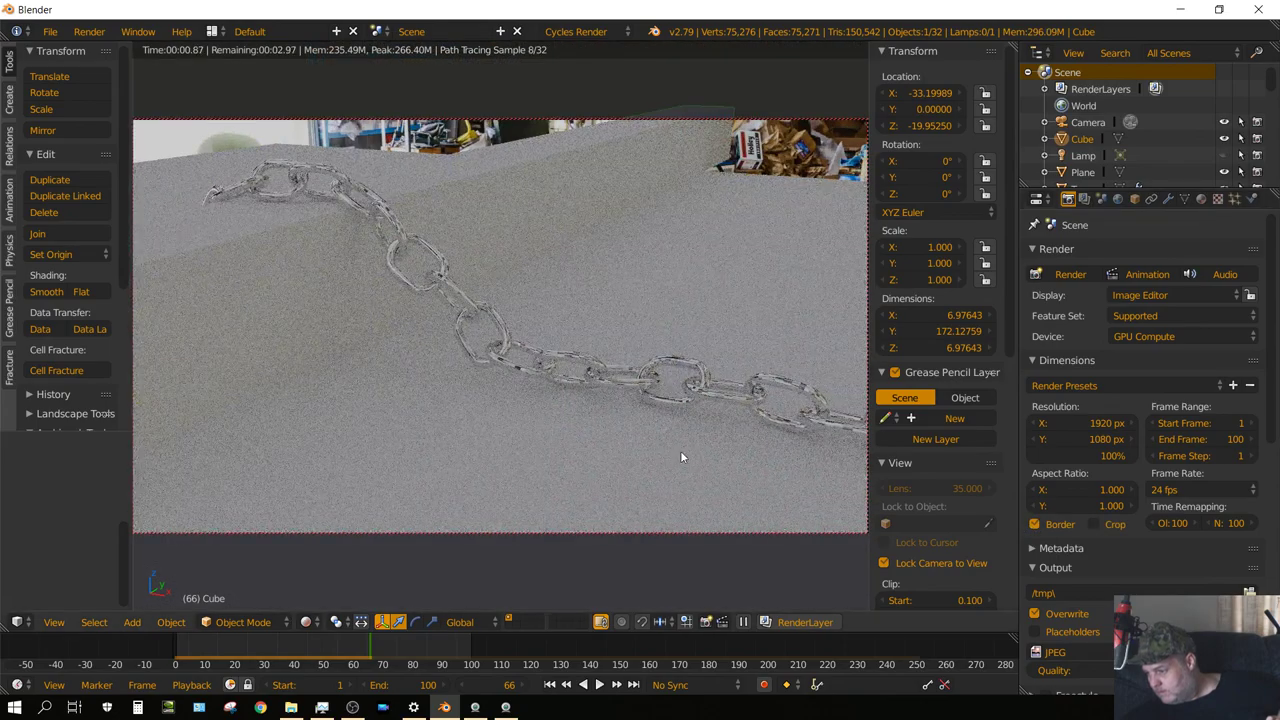